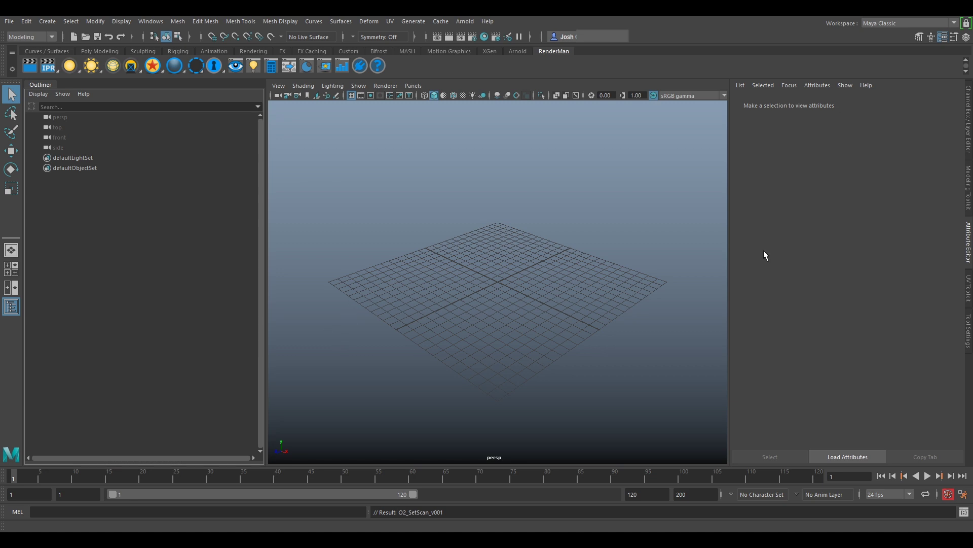
- Import the O2_SetScan_v001.obj set scan into the empty scene
left_click(969, 256)
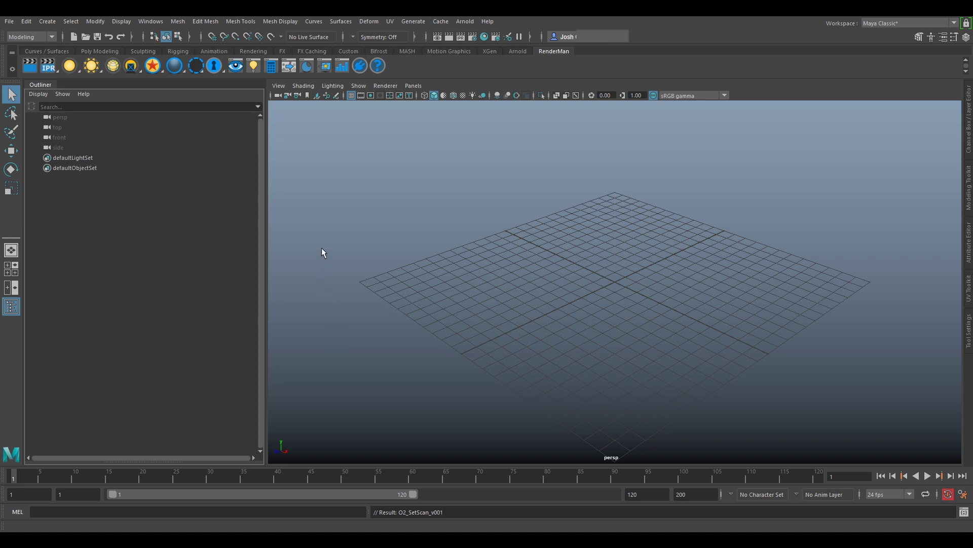
middle_click_drag(648, 285, 587, 270, "alt")
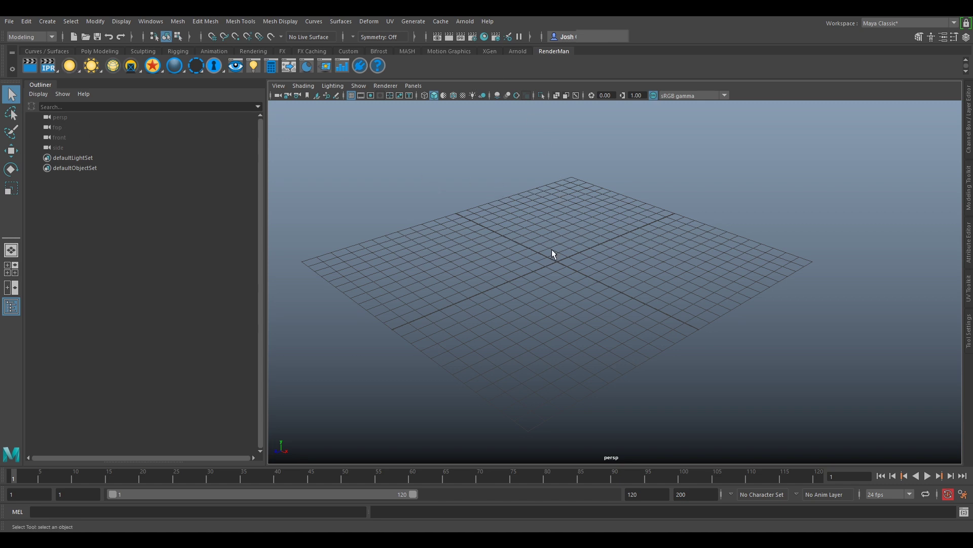
left_click(9, 23)
left_click(67, 134)
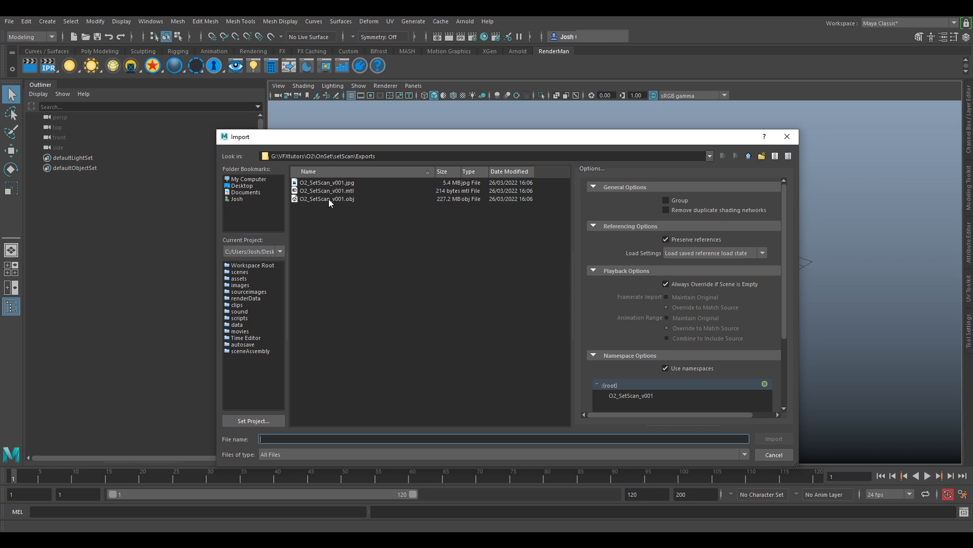
left_click(307, 199)
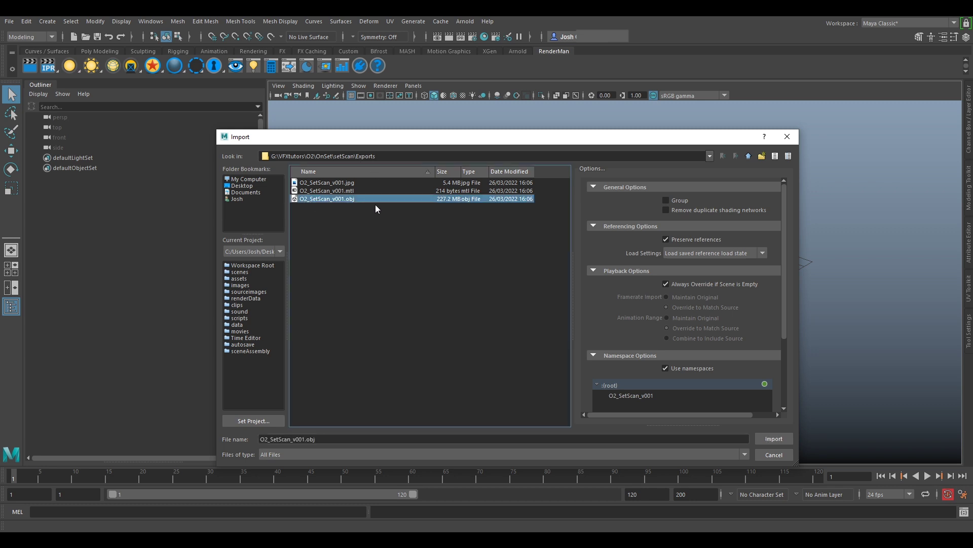
left_click(774, 439)
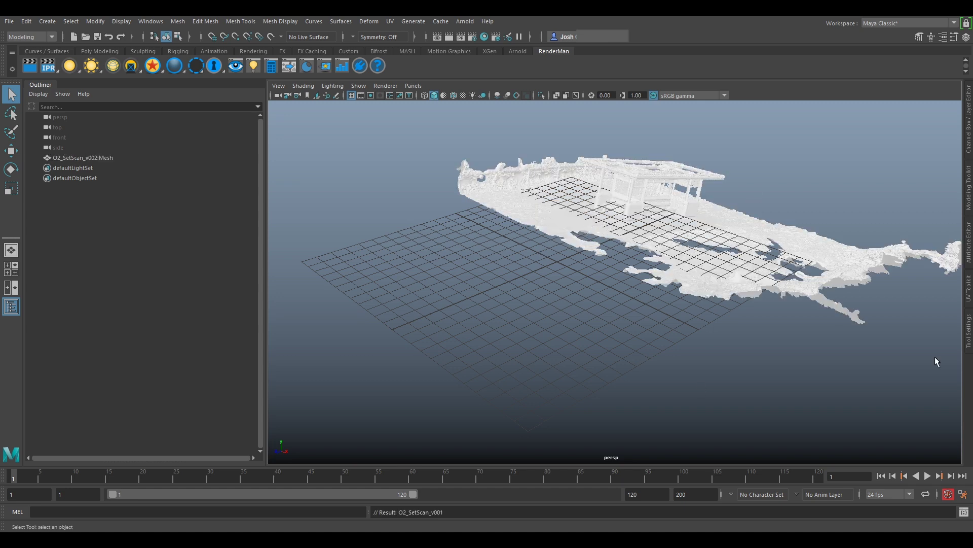
- Hide the viewport grid and display the imported scan with hardware texturing
middle_click_drag(820, 191, 748, 238, "alt")
scroll(746, 245, "up", 2)
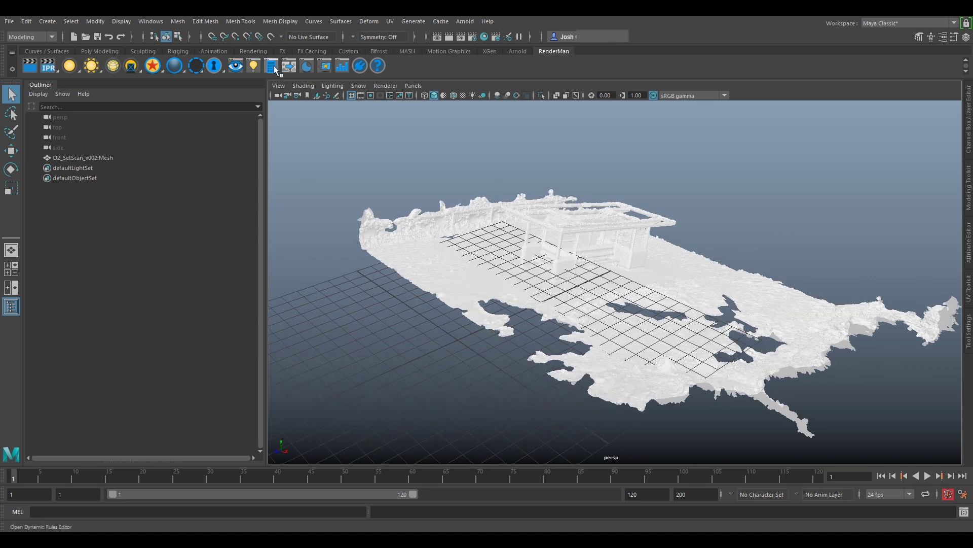
left_click(350, 96)
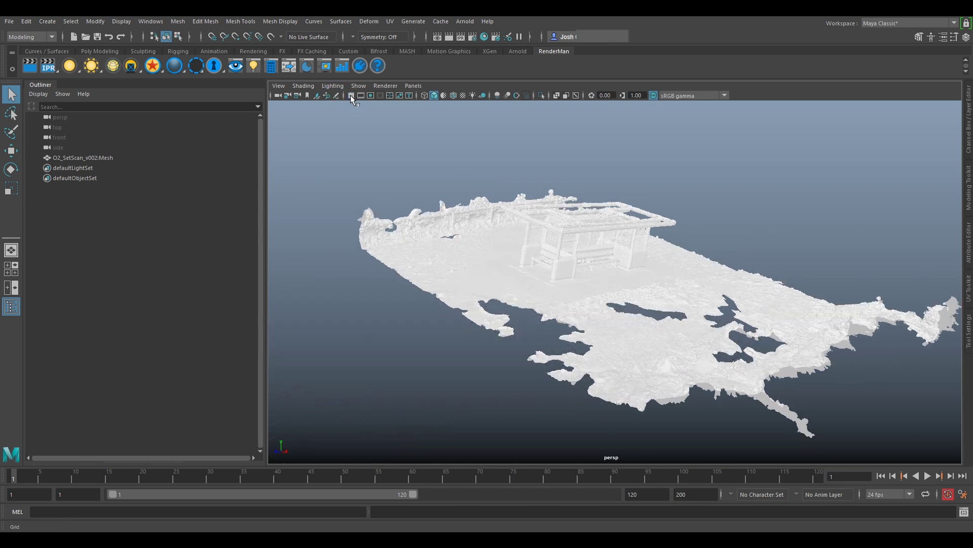
left_click(301, 86)
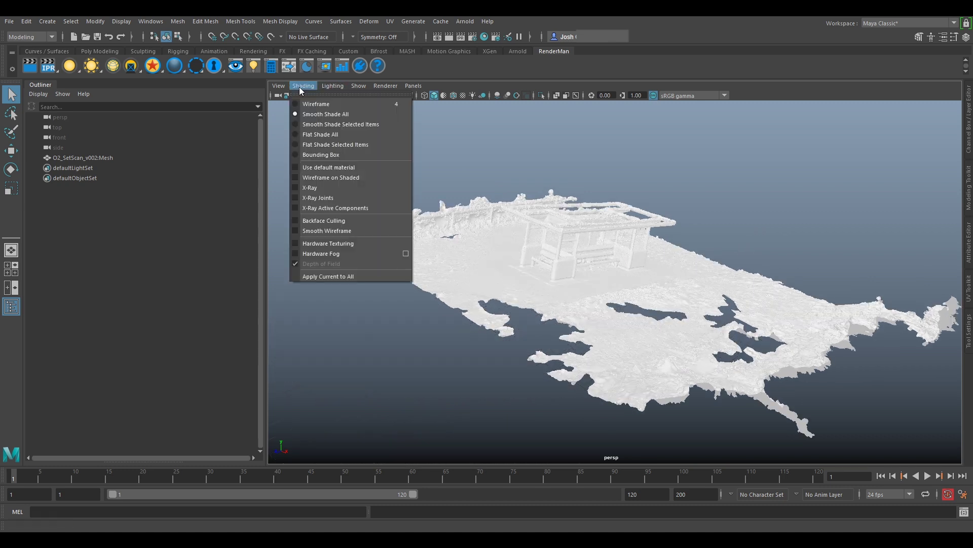
left_click(335, 244)
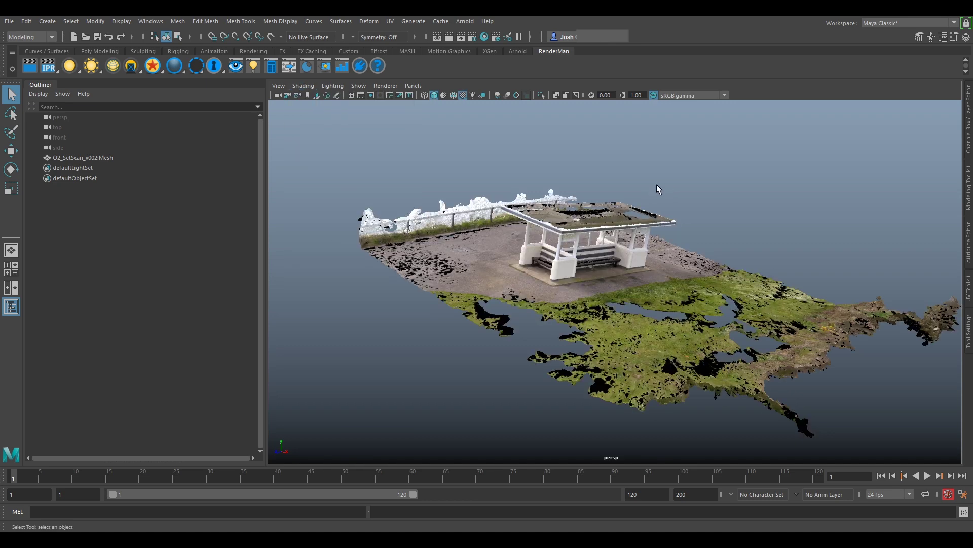
- Show the grid again and examine the scan's tilt against it from several angles
left_click_drag(435, 281, 593, 273, "alt")
middle_click_drag(465, 310, 610, 180, "alt")
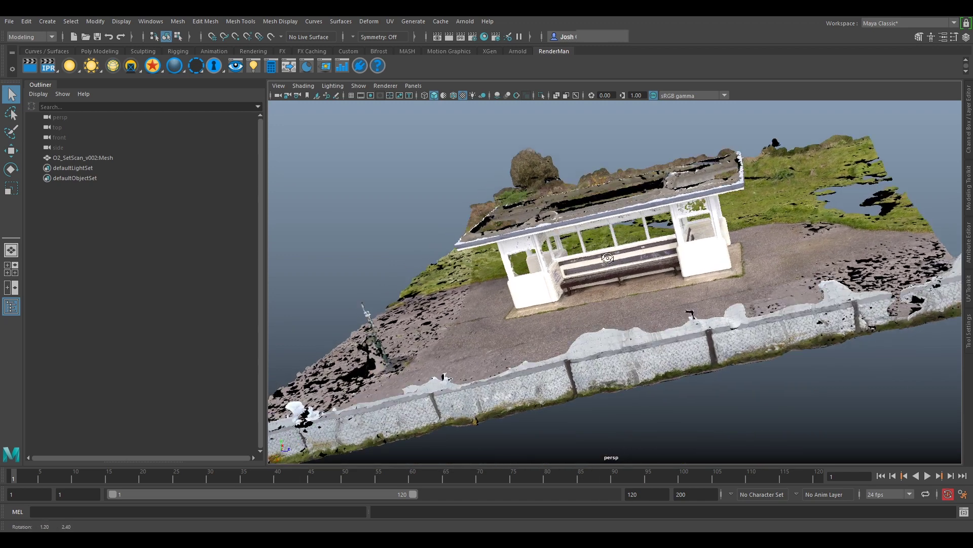
left_click_drag(624, 299, 507, 263, "alt")
left_click(352, 97)
left_click_drag(447, 213, 481, 219, "alt")
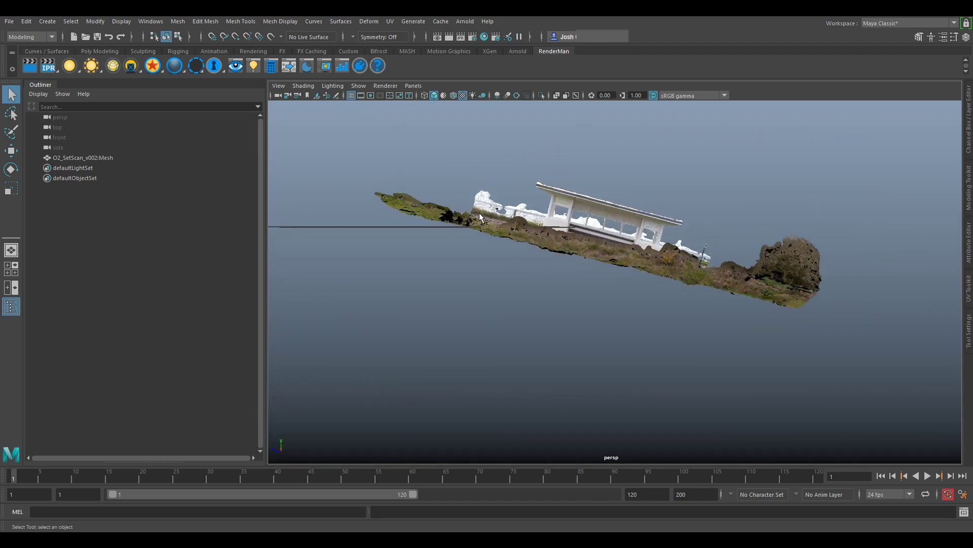
left_click_drag(647, 201, 591, 247, "alt")
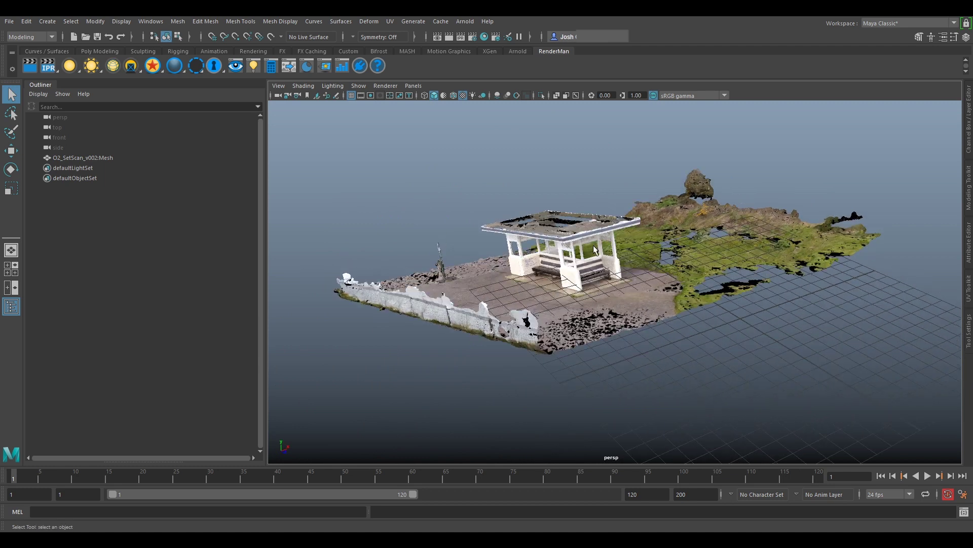
left_click_drag(582, 254, 503, 274, "alt")
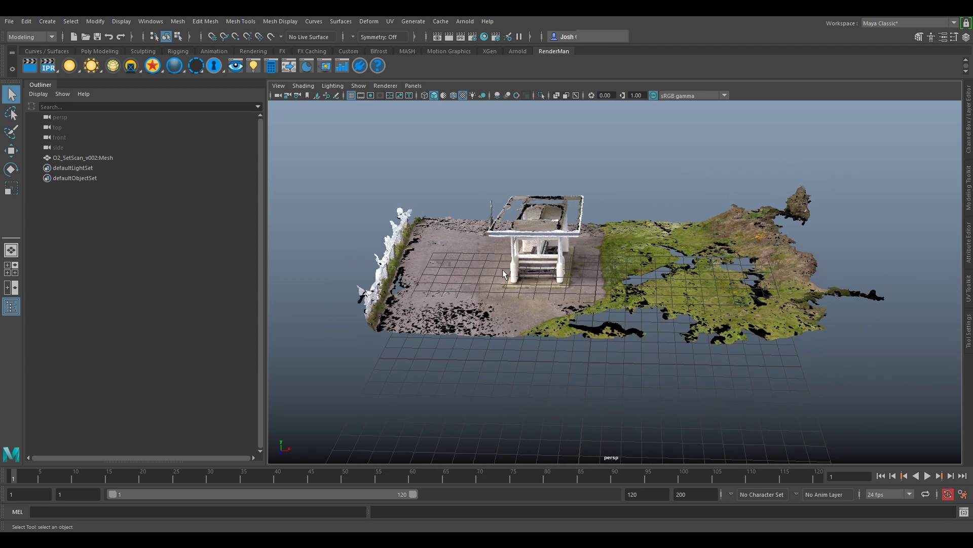
left_click_drag(881, 279, 783, 285, "alt")
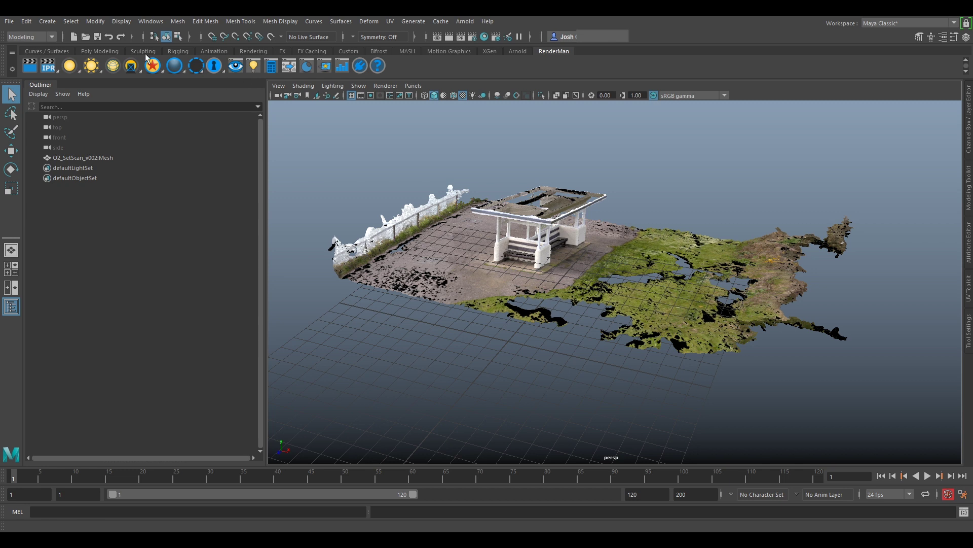
- Bring up the polygon modelling tools
left_click(99, 51)
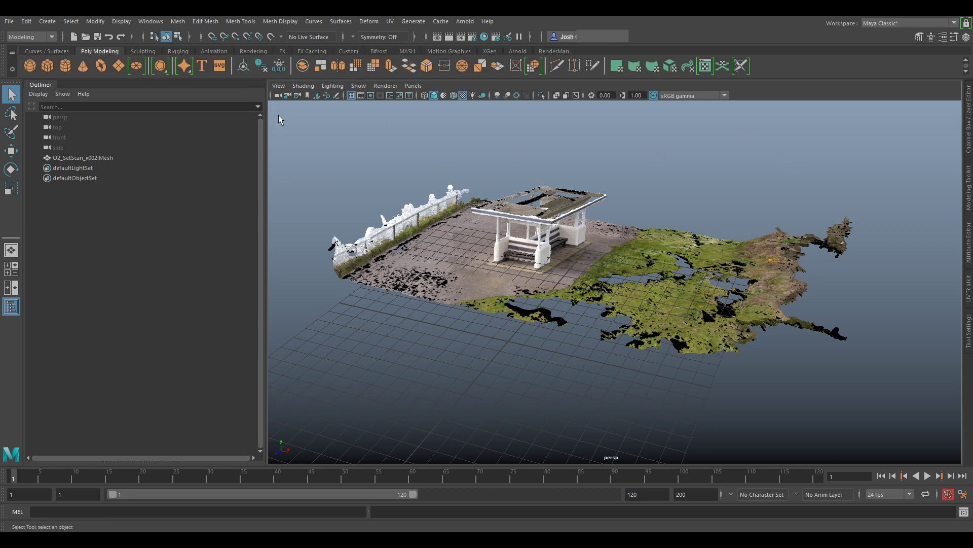
left_click(571, 223)
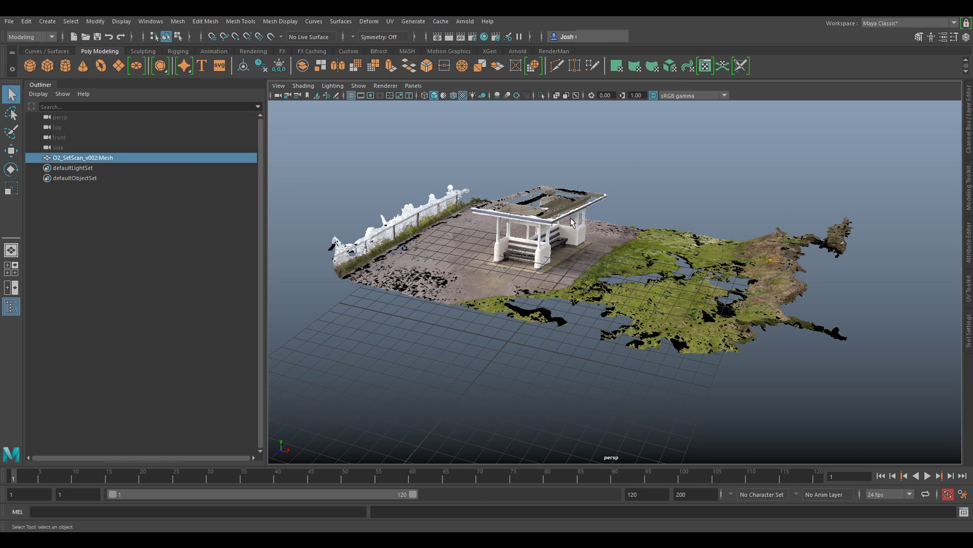
key("e")
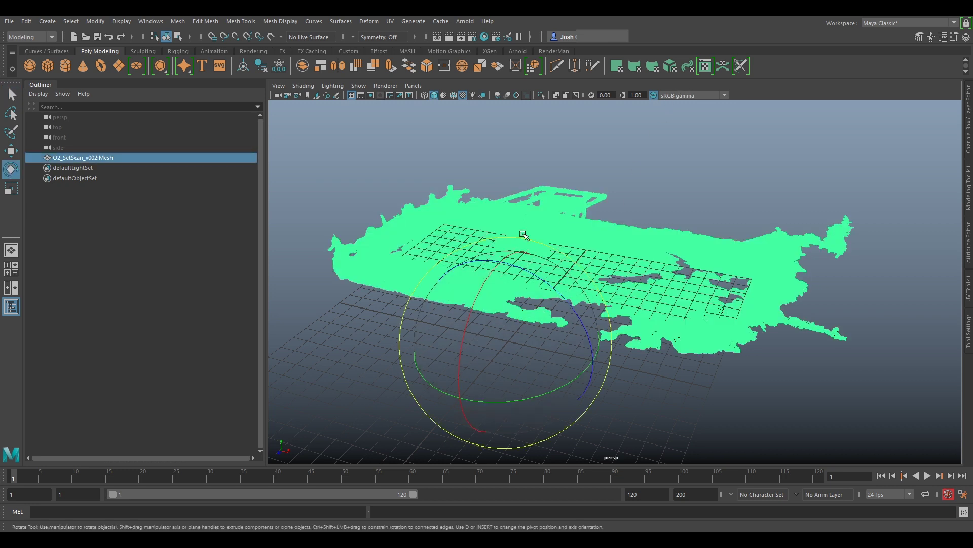
left_click(642, 138)
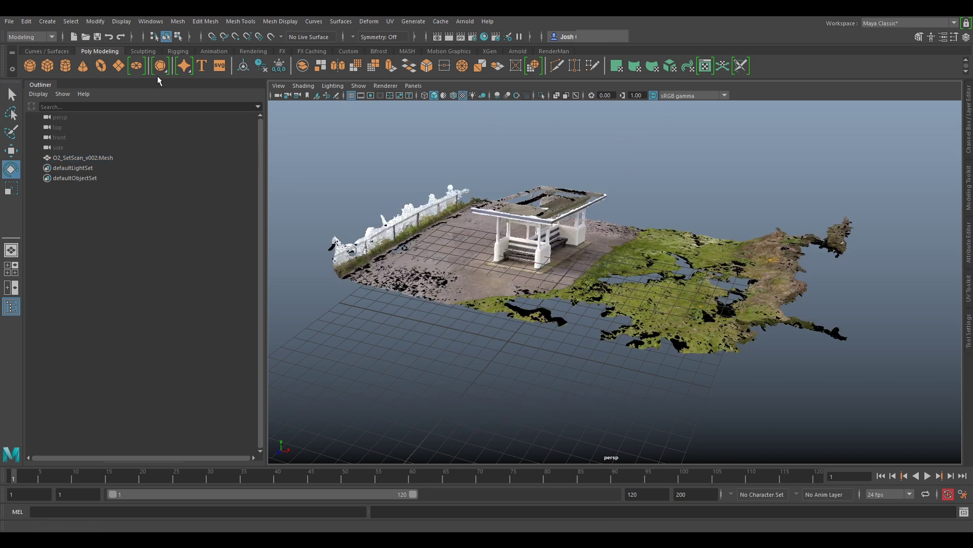
- Create a polygon plane at the origin and scale it up uniformly to serve as a ground reference
left_click(119, 66)
key("r")
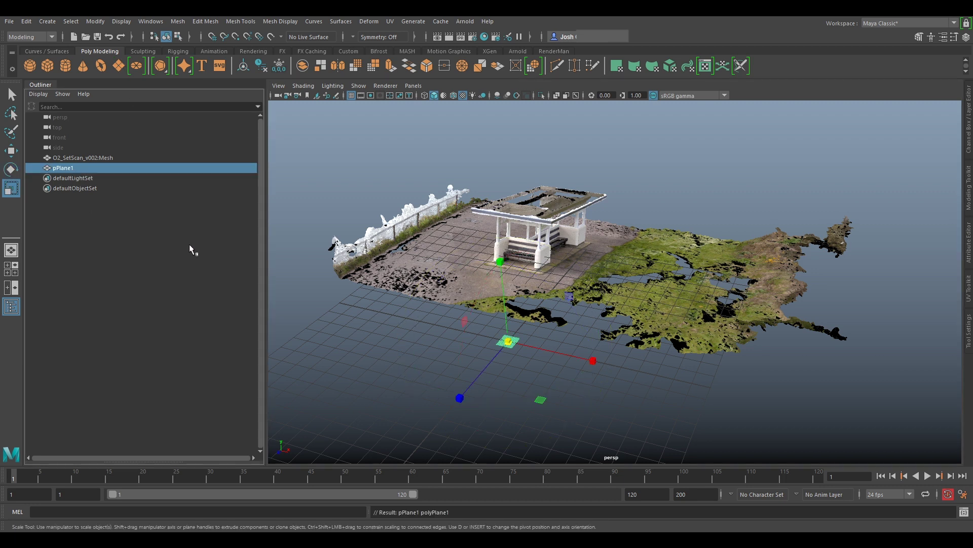
left_click_drag(509, 340, 689, 340)
left_click_drag(580, 283, 495, 310, "alt")
- Move the plane onto the scan's pavement in front of the shelter with vertex snapping
key("w")
key("v")
middle_click_drag(508, 351, 607, 332, "alt")
left_click_drag(637, 300, 666, 275, "alt")
- Rotate the plane about -15.27 degrees around X to follow the slope of the scanned ground
key("e")
left_click_drag(608, 184, 587, 192)
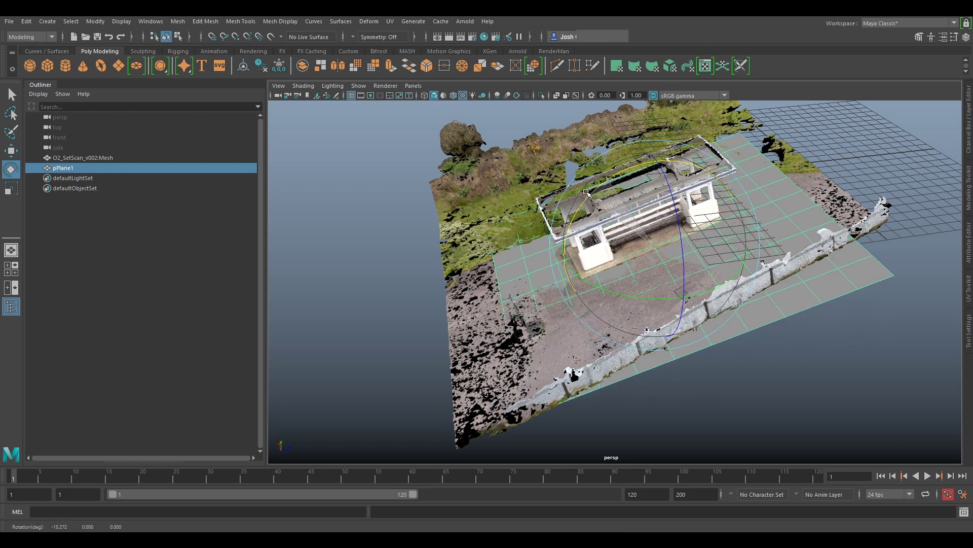
left_click_drag(566, 297, 638, 297, "alt")
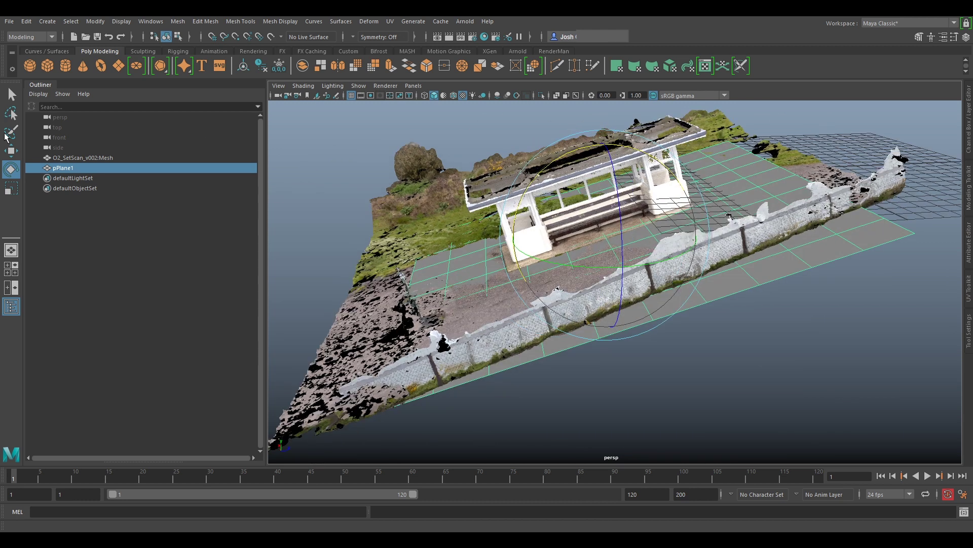
- Set the Rotate tool's axis orientation to Object
double_click(10, 169)
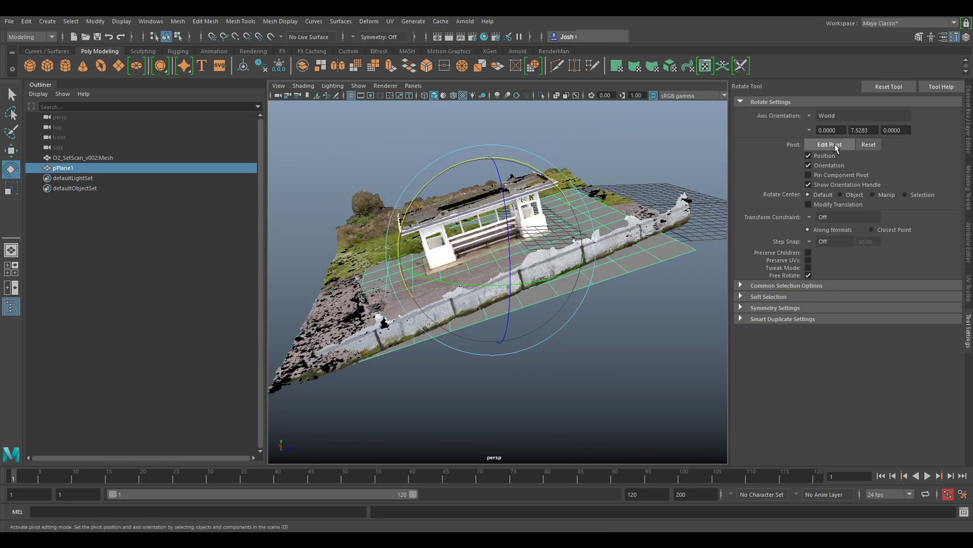
left_click(810, 117)
left_click(826, 120)
- Rotate the plane around its own axis to match the sideways tilt of the scanned pavement
left_click_drag(446, 325, 570, 311, "alt")
right_click_drag(507, 305, 548, 305, "alt")
left_click_drag(548, 304, 548, 236, "alt")
left_click_drag(461, 151, 473, 167)
left_click_drag(583, 256, 540, 259, "alt")
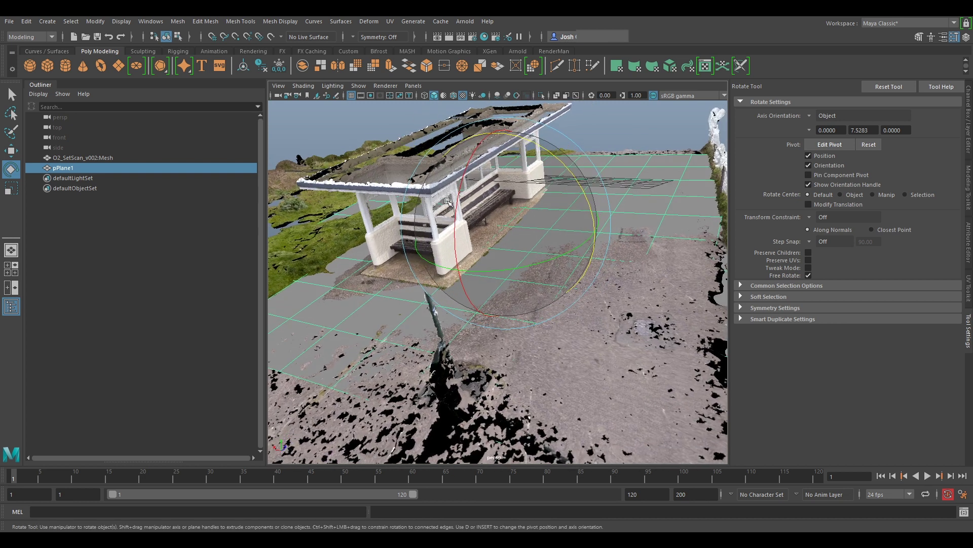
left_click_drag(456, 213, 513, 163, "alt")
- Adjust the plane's height to the scanned pavement, at a Y translation of about -1.9 cm
key("w")
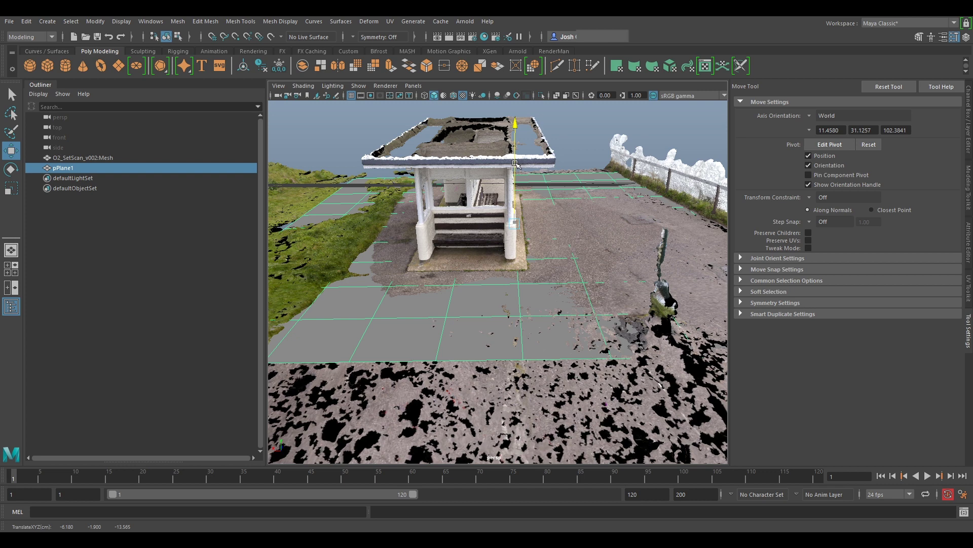
mouse_move(516, 164)
left_mouse_down("alt")
mouse_move(490, 284)
mouse_move(531, 176)
mouse_move(514, 180)
left_mouse_up("alt")
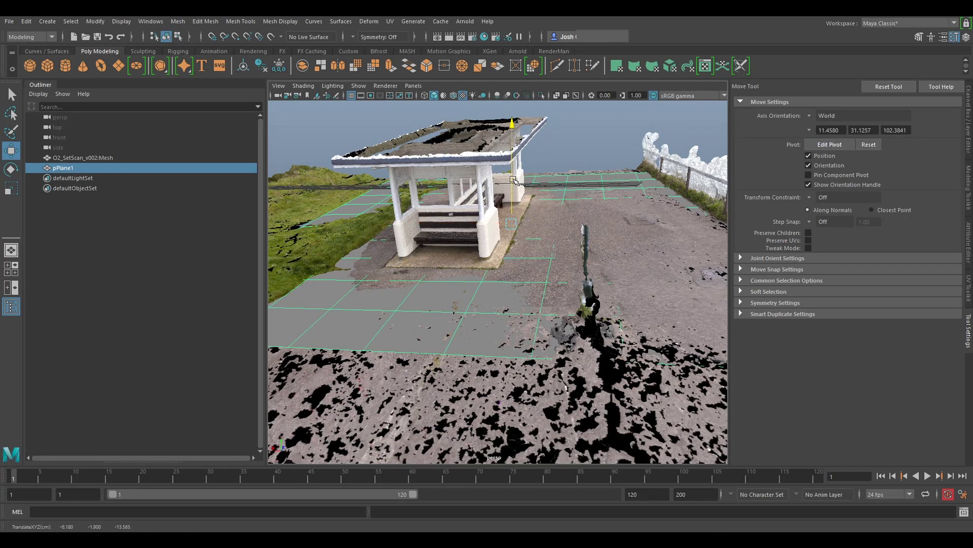
scroll(571, 270, "down", 5)
left_click_drag(634, 284, 533, 268, "alt")
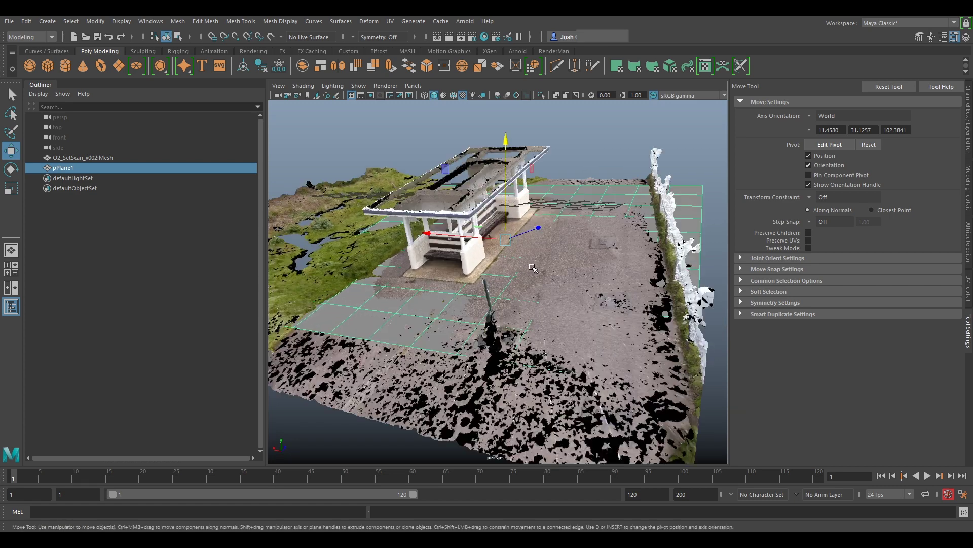
left_click_drag(576, 306, 555, 303, "alt")
- Scale the plane uniformly to about 24.82 and fine-tune its rotation to about -14.83, 2.96 and -1.61 degrees in X, Y and Z
key("e")
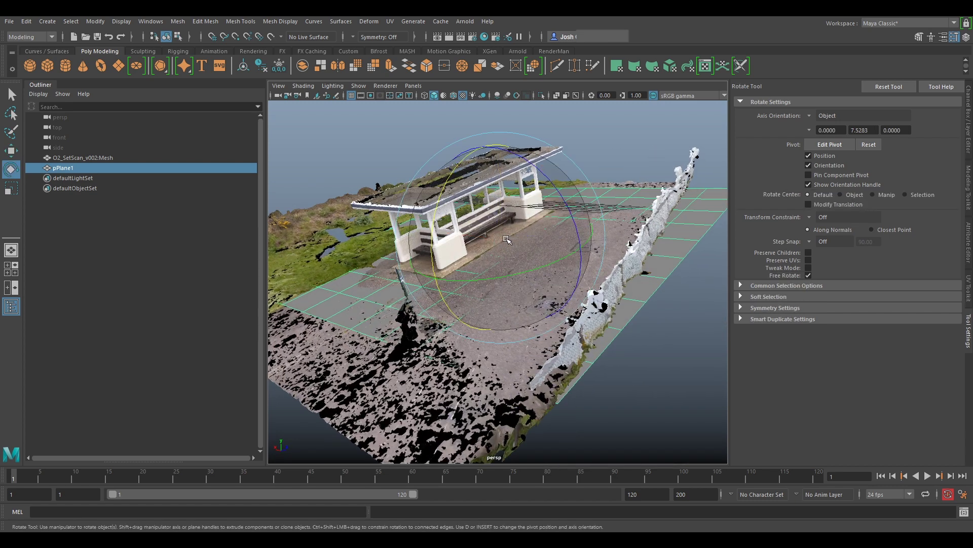
key("r")
left_click_drag(502, 239, 581, 199)
key("e")
left_click(582, 203)
left_click_drag(642, 361, 563, 366, "alt")
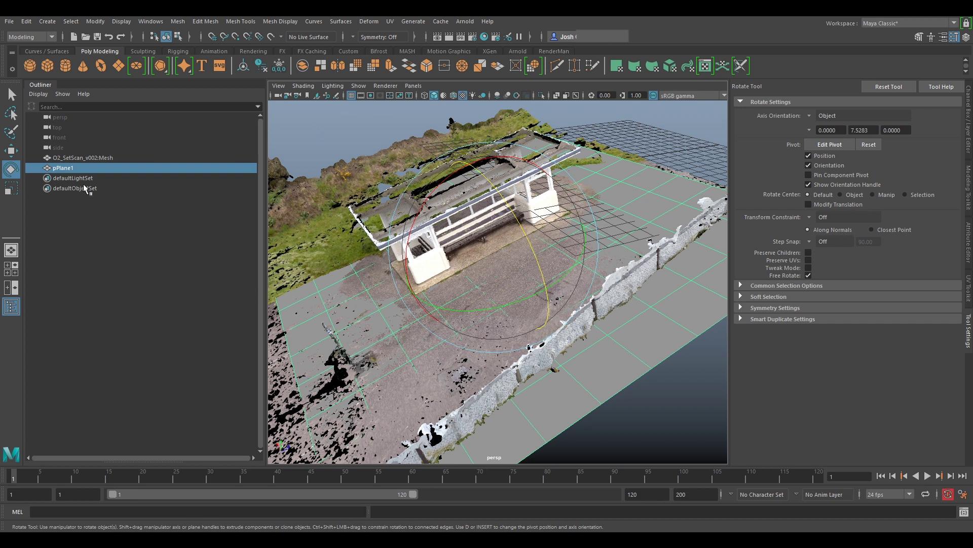
- Parent the O2_SetScan_v002:Mesh scan under pPlane1, then select the plane and expand its hierarchy
left_click(81, 158)
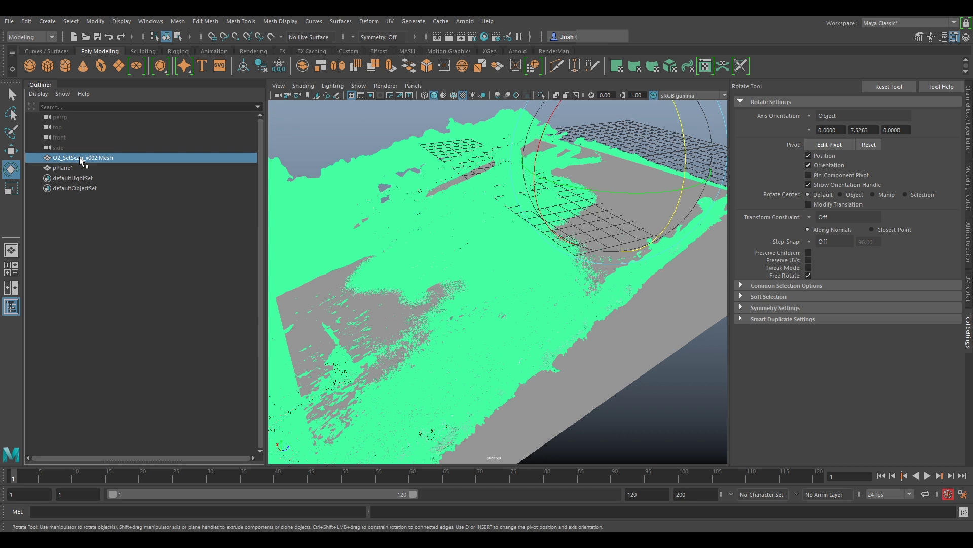
middle_click_drag(82, 158, 61, 170)
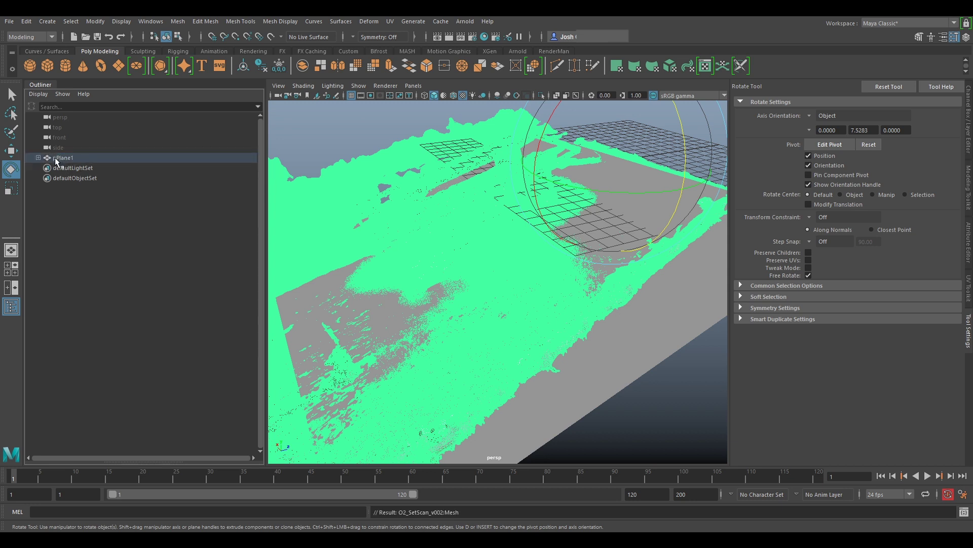
left_click(56, 158)
left_click(38, 157)
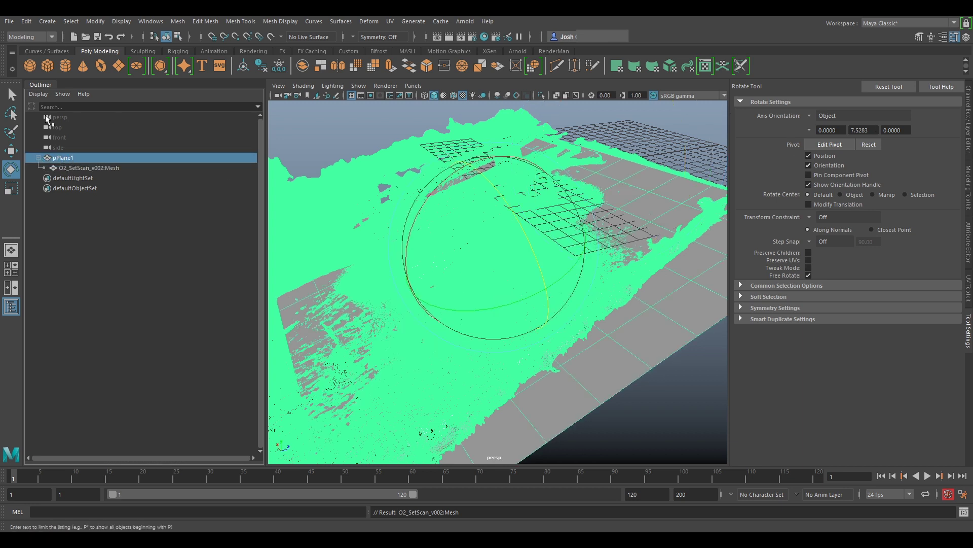
- Show pPlane1's channels and set a keyframe on all of them at frame 1
left_click(969, 118)
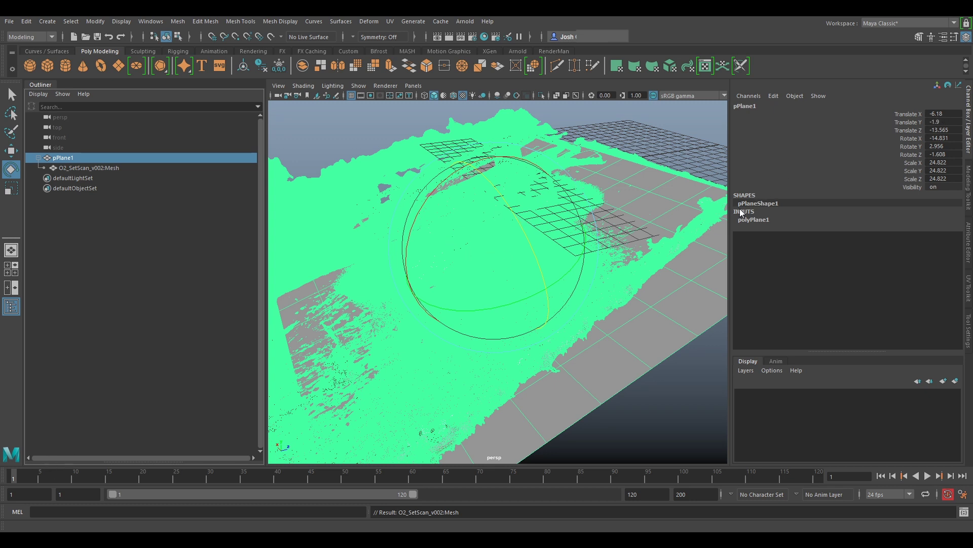
key("s")
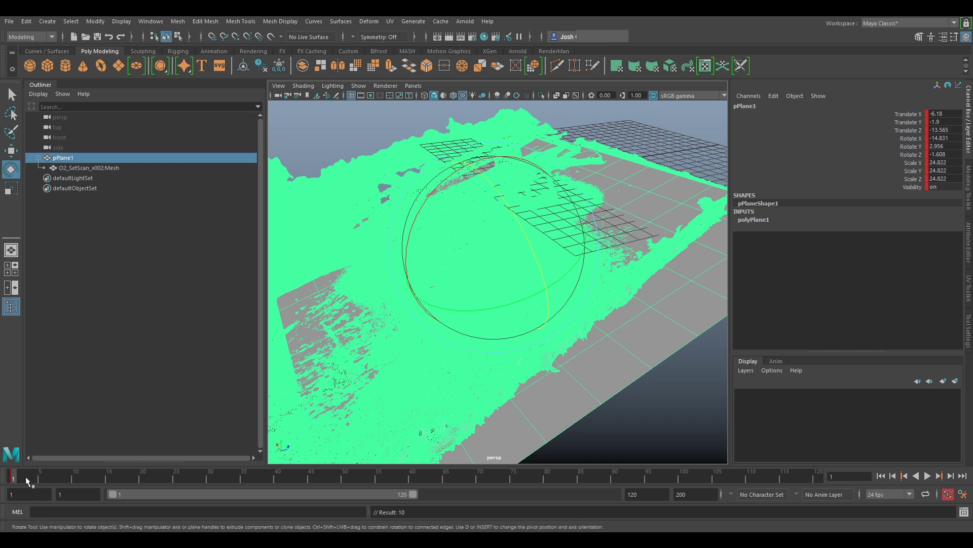
- At frame 2, set pPlane1's Translate X, Y, Z and Rotate X, Y, Z to 0
left_click_drag(14, 476, 21, 476)
left_click_drag(948, 112, 939, 154)
type("0")
key("Return")
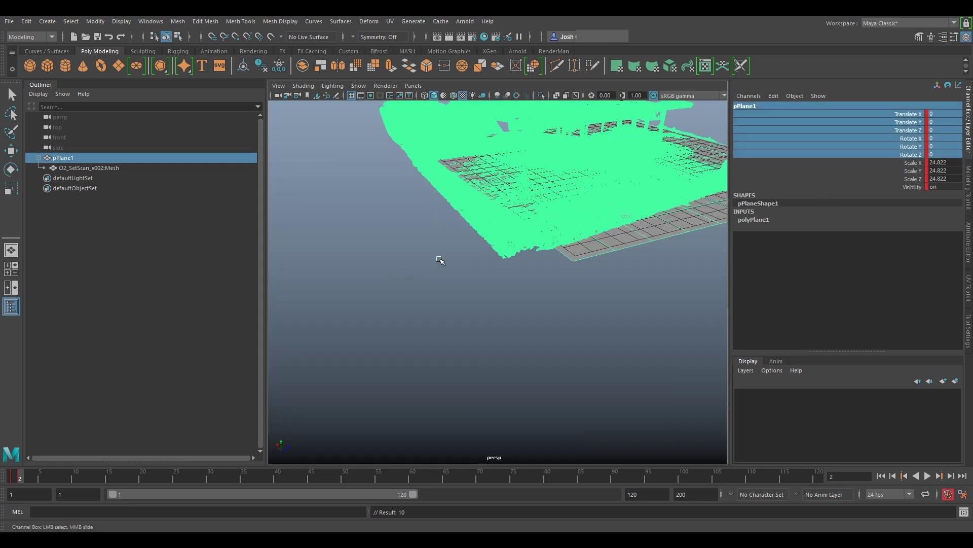
- Frame the plane and the scan in the perspective view and turn off selection highlighting in the viewport
key("f")
scroll(557, 289, "up", 5)
left_click(360, 87)
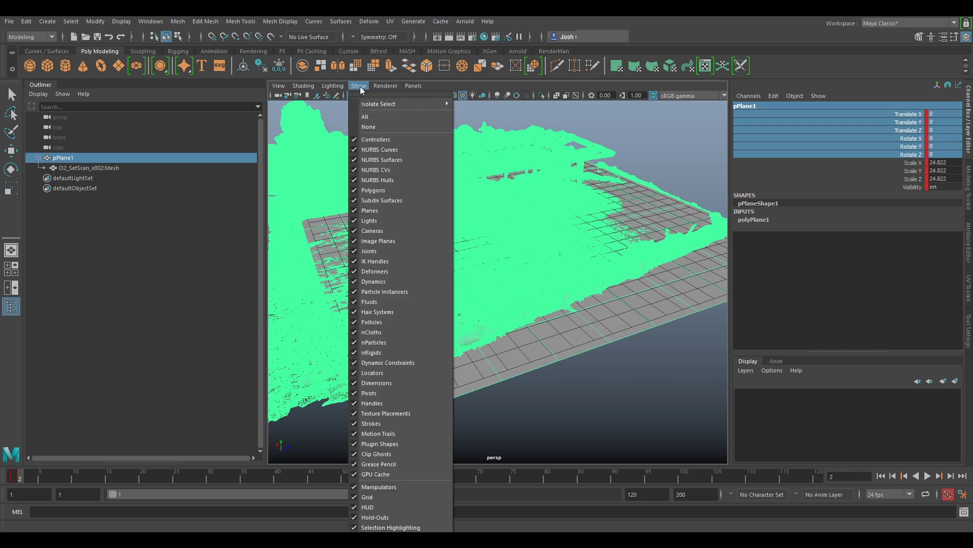
left_click(387, 527)
scroll(572, 393, "down", 5)
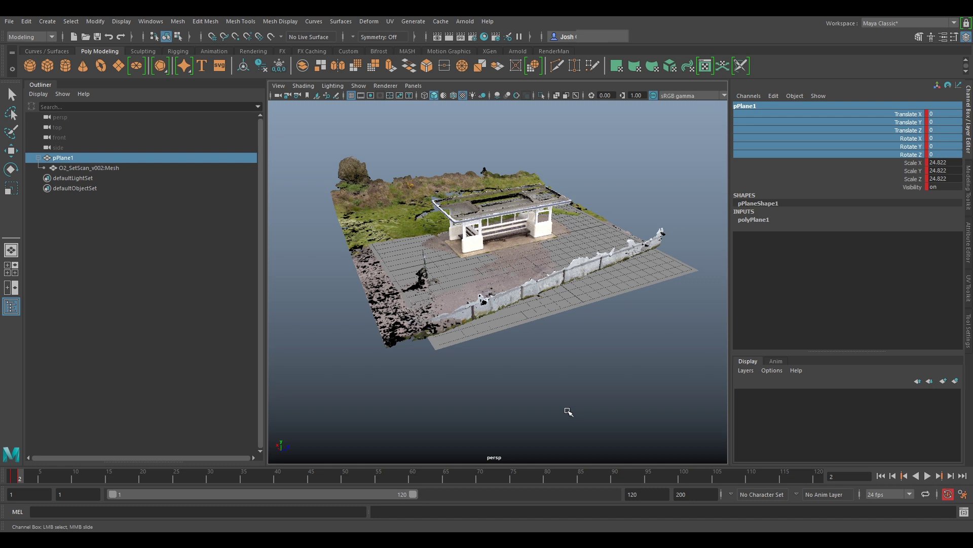
- Compare the scan's original placement at frame 1 with its levelled placement at frame 2
key("comma")
key("period")
key("comma")
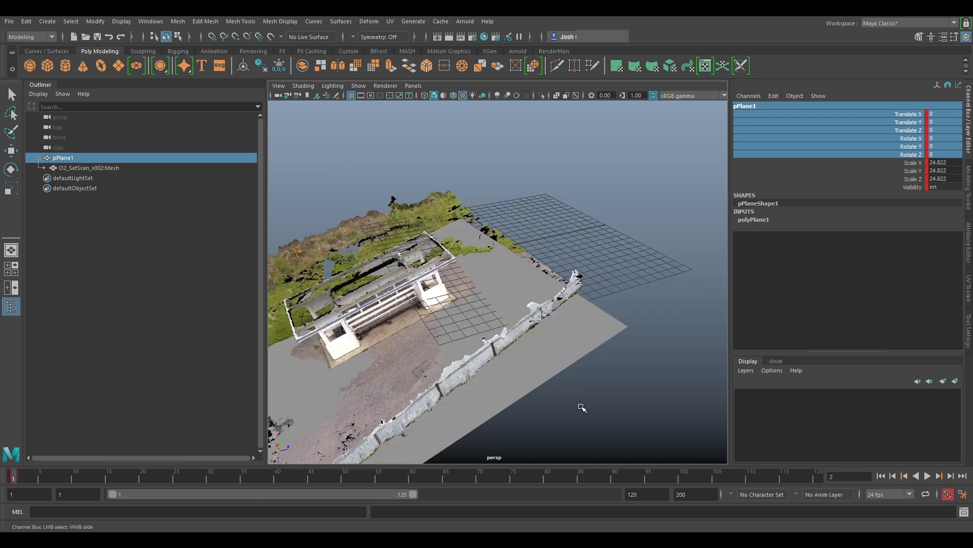
key("period")
key("alt+comma")
key("alt+period")
key("alt+comma")
key("alt+period")
key("alt+comma")
key("alt+period")
key("alt+comma")
key("alt+period")
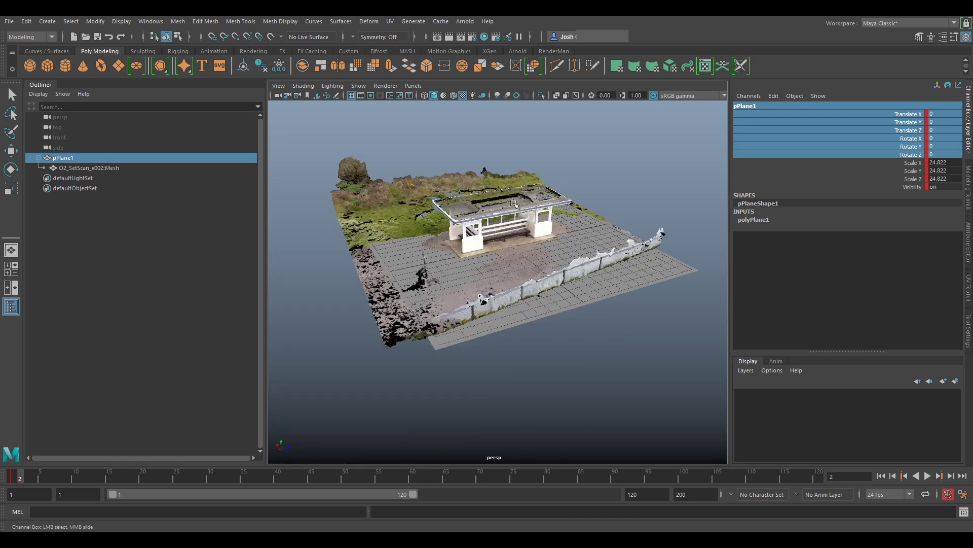
- Examine the scanned shelter's bench and compare it with the colour chart on the bench in reference photo IMG_1638_1.jpg
left_click_drag(395, 221, 448, 303, "alt")
scroll(447, 303, "up", 5)
left_click_drag(476, 197, 425, 266, "alt")
scroll(507, 244, "down", 6)
scroll(459, 309, "up", 6)
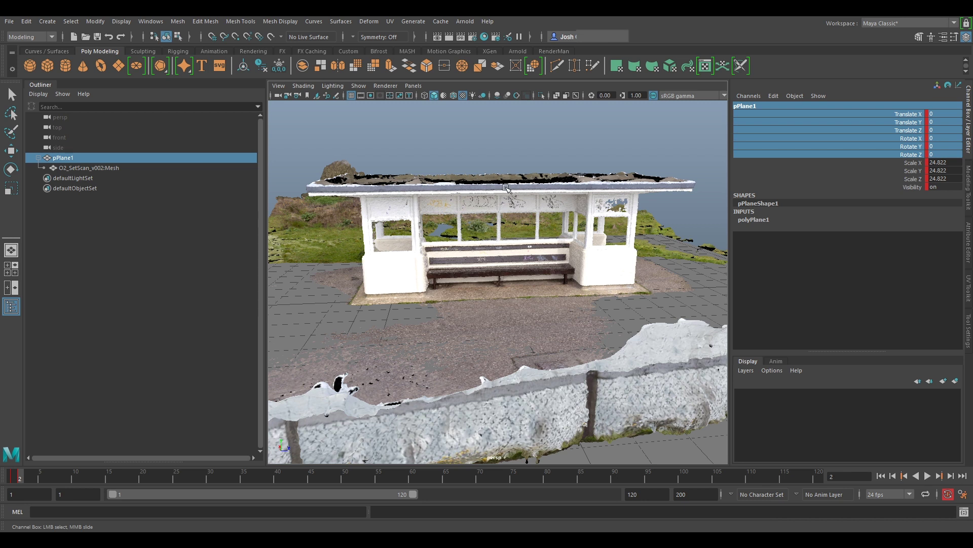
right_click_drag(539, 251, 552, 287, "alt")
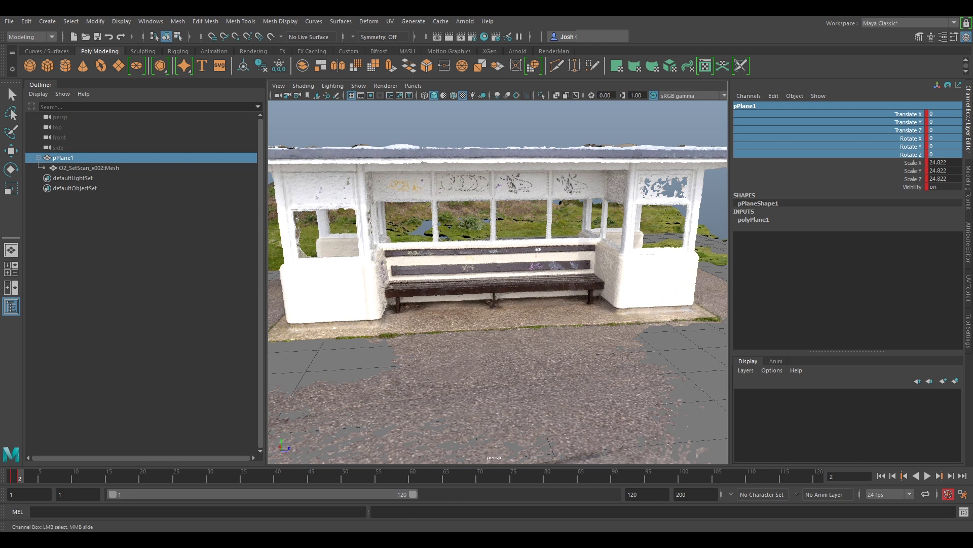
left_click_drag(972, 152, 665, 104)
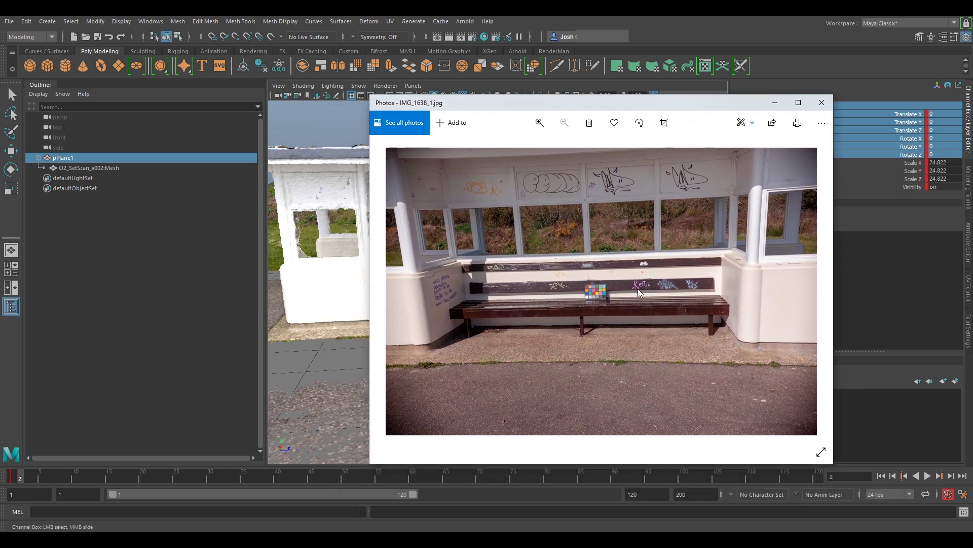
scroll(595, 296, "up", 4, "ctrl")
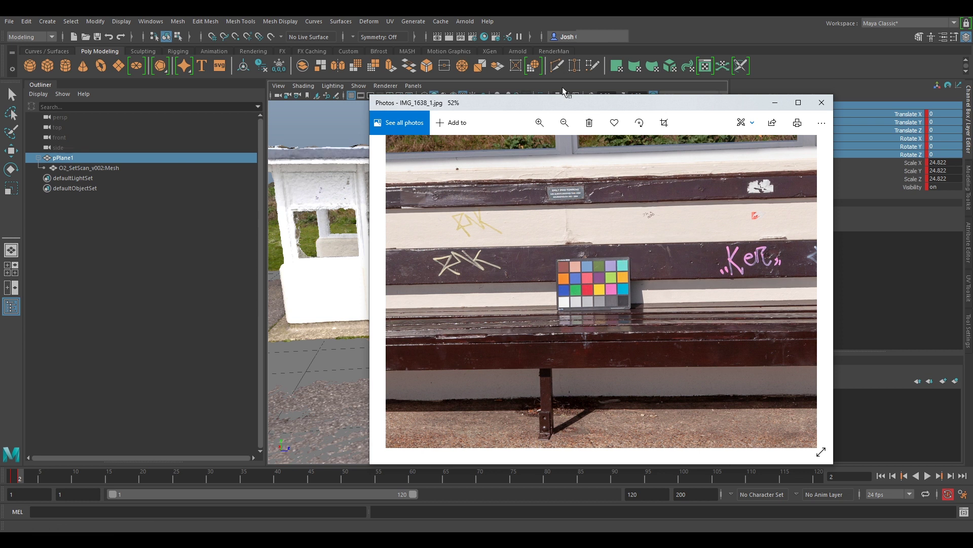
left_click_drag(563, 99, 972, 122)
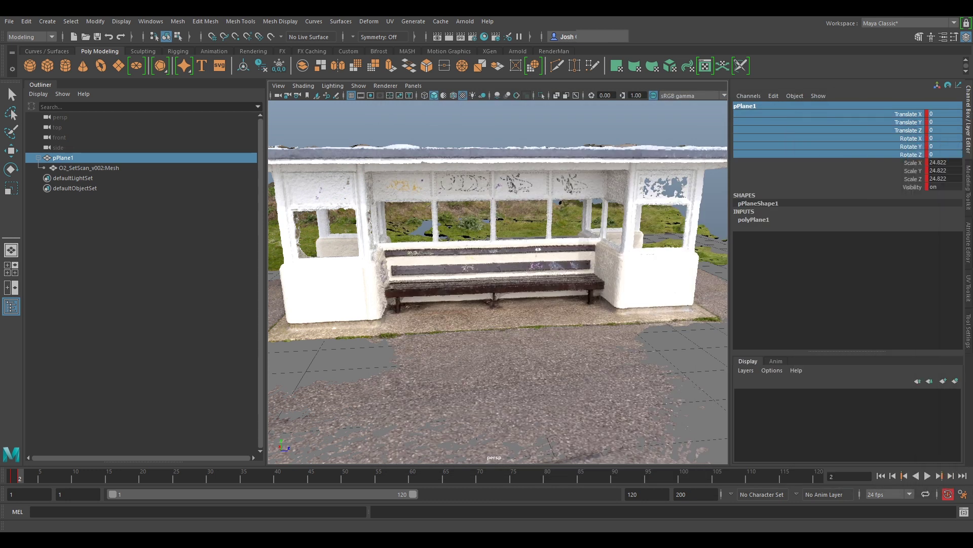
- Create a second polygon plane, show its polyPlane attributes, and raise it about 5.7 cm to the shelter's roof
left_click(120, 67)
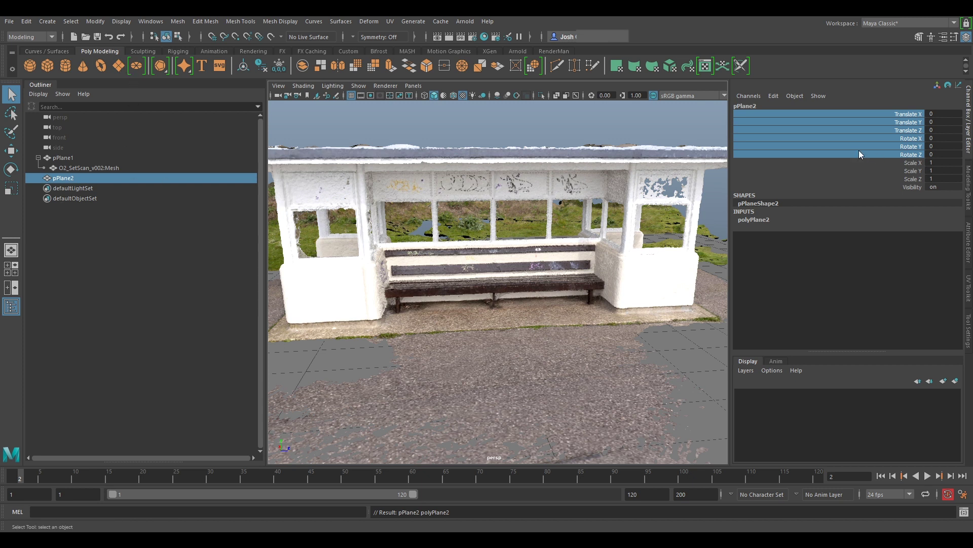
left_click(968, 245)
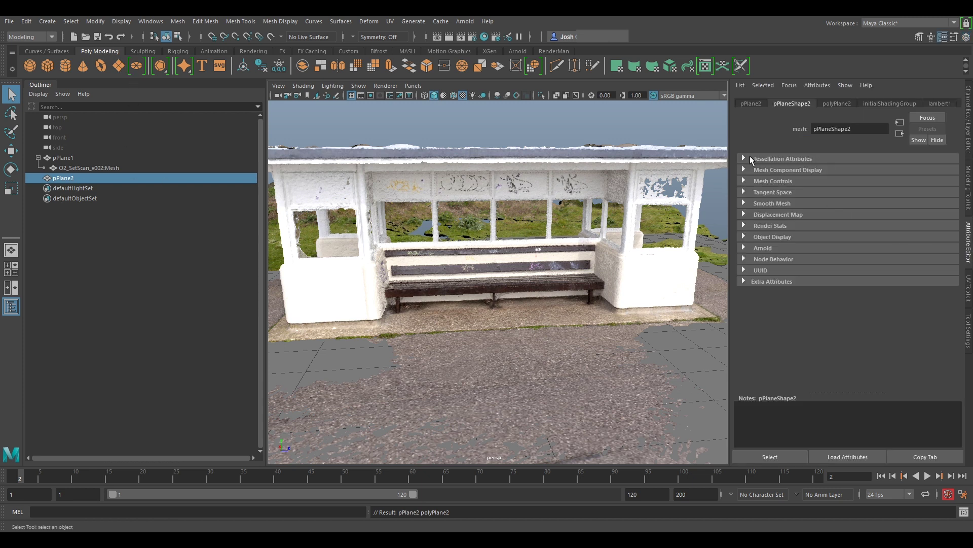
left_click(836, 103)
scroll(527, 236, "down", 5)
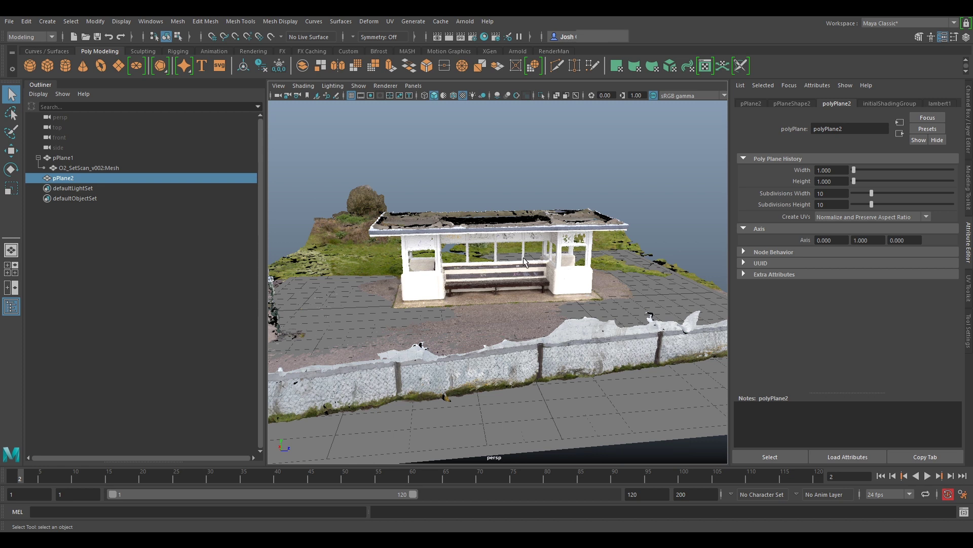
key("w")
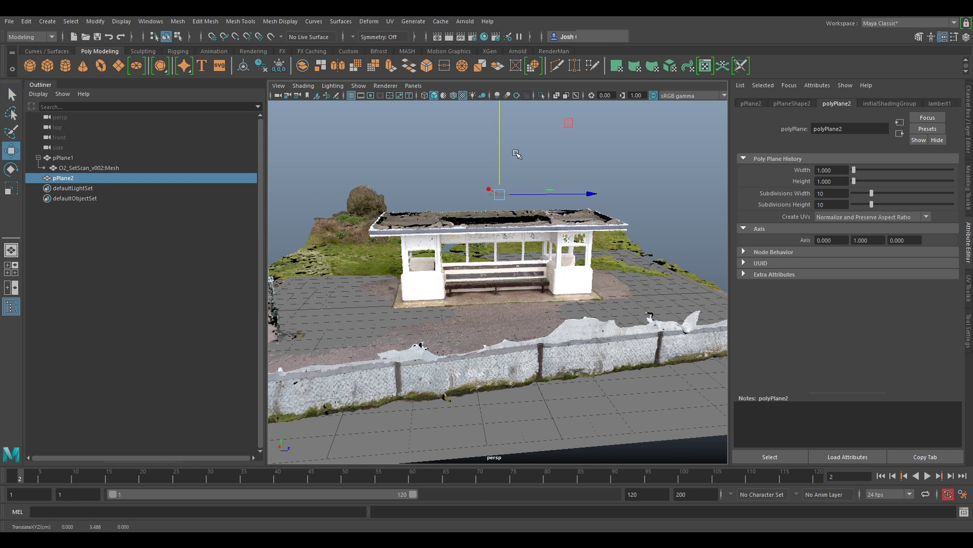
scroll(567, 161, "up", 3)
middle_click_drag(564, 154, 571, 319, "alt")
scroll(571, 320, "up", 4)
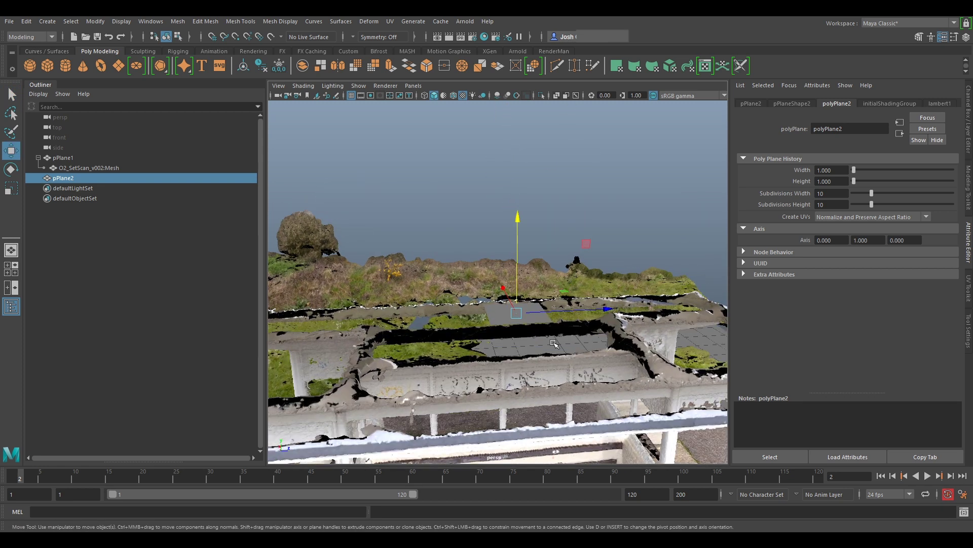
left_click_drag(531, 346, 482, 331, "alt")
middle_click_drag(481, 330, 661, 206, "alt")
left_click_drag(482, 213, 547, 222, "alt")
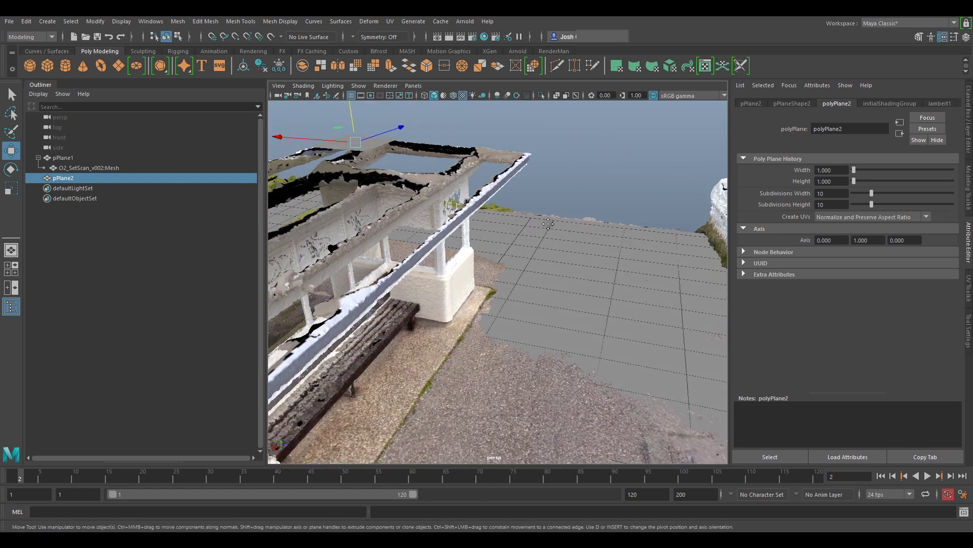
left_click_drag(663, 237, 627, 230, "alt")
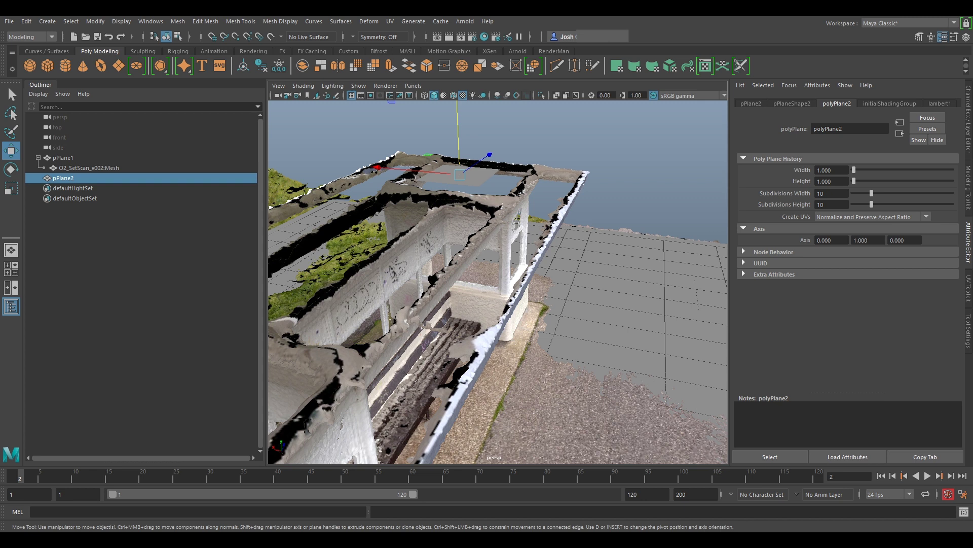
- Set the second plane's width to 21 and its height to 29.7
left_click(839, 170)
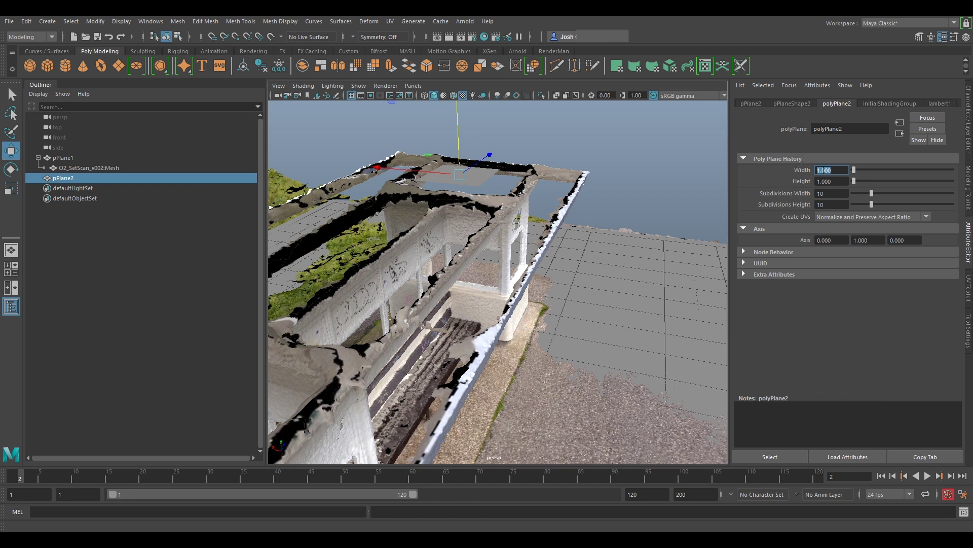
type("21")
left_click(840, 181)
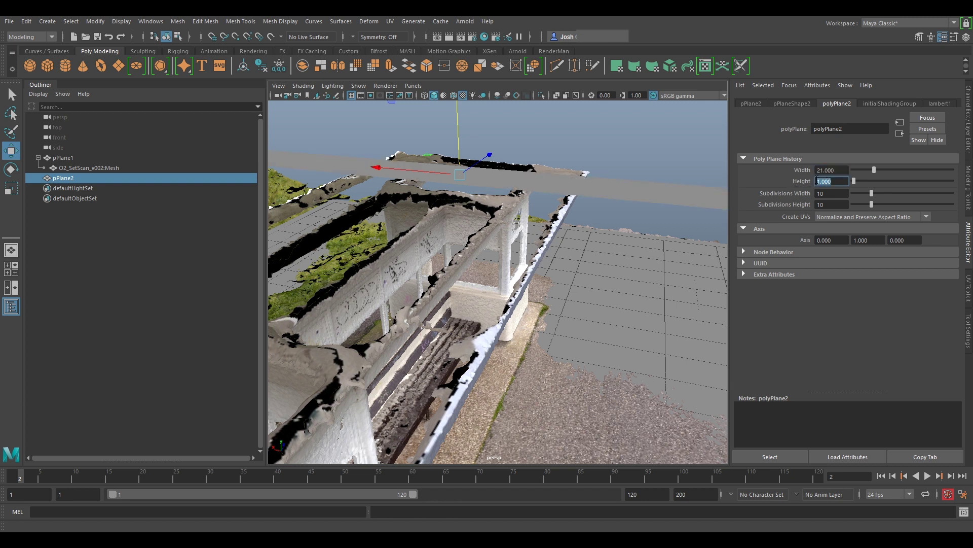
type("29.7")
key("Return")
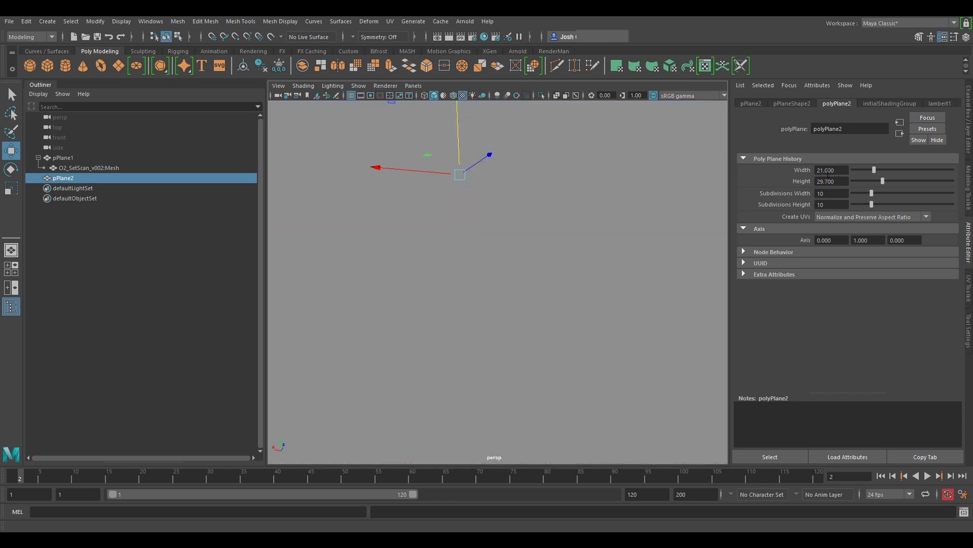
scroll(687, 187, "down", 8)
left_click_drag(611, 229, 720, 185, "alt")
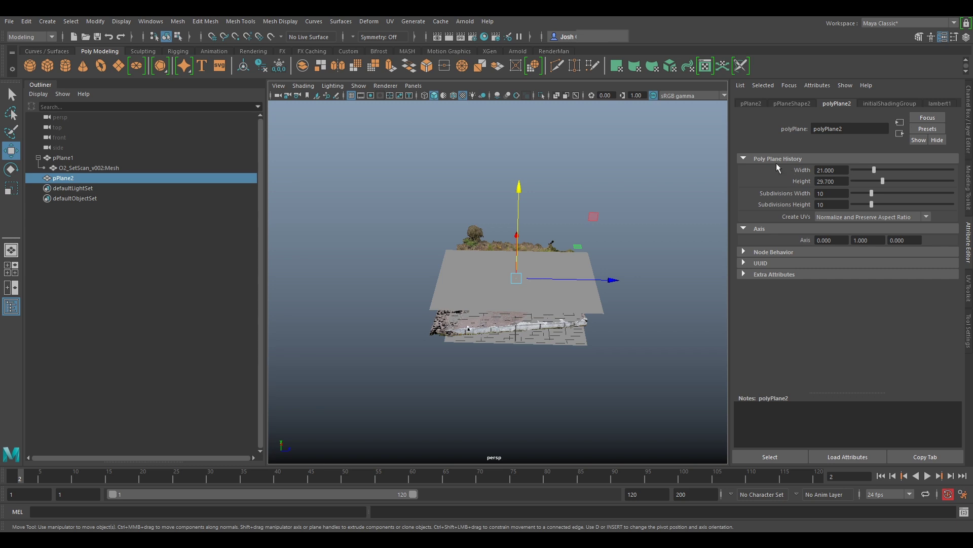
- Check the linear working unit in the general application preferences
left_click(146, 22)
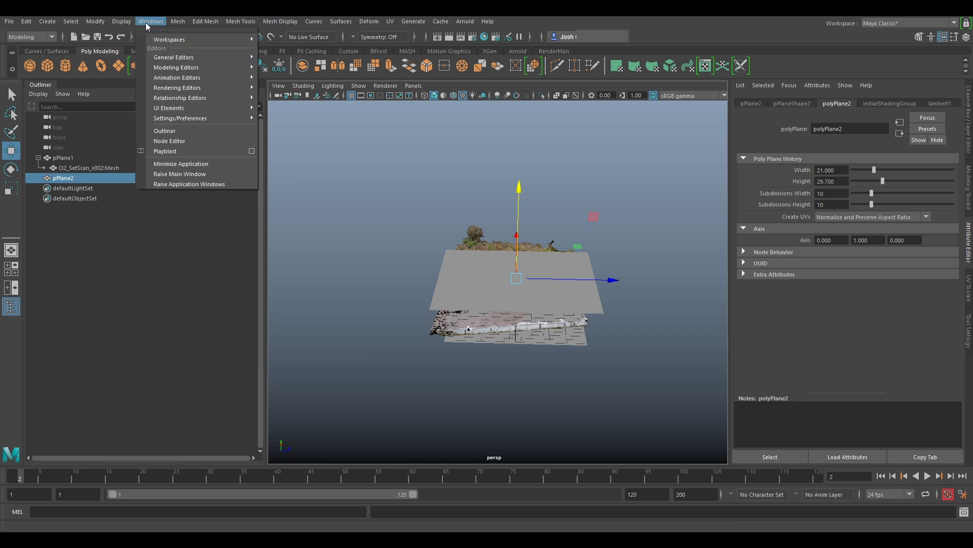
mouse_move(186, 117)
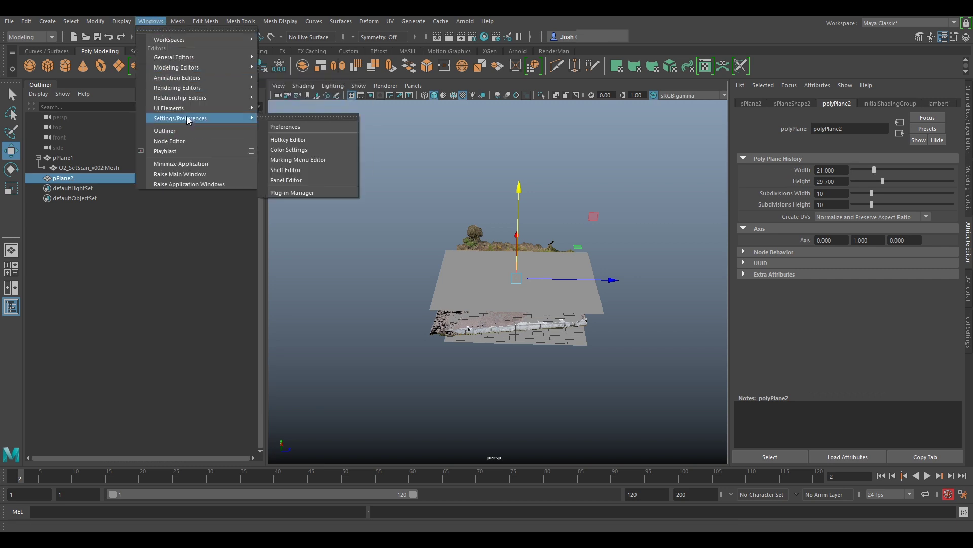
left_click(307, 126)
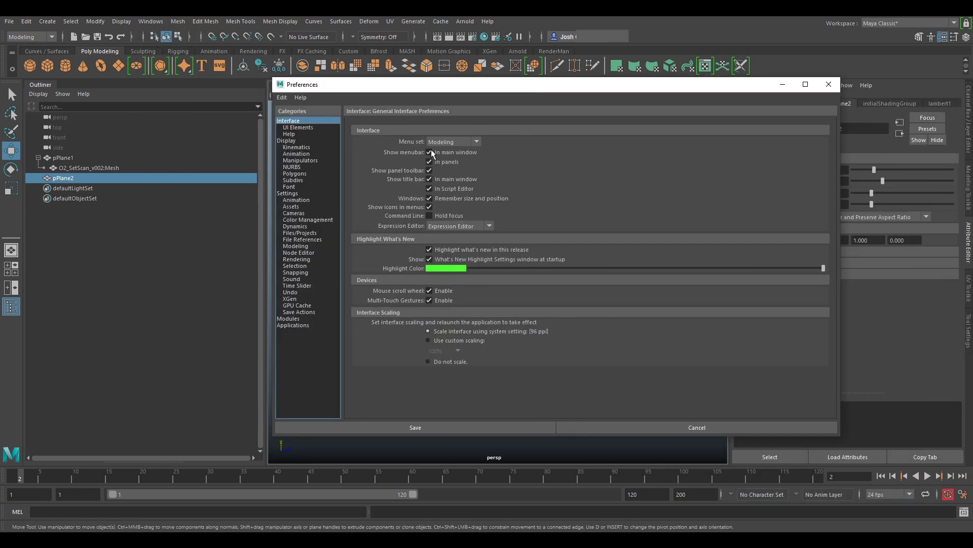
left_click(293, 195)
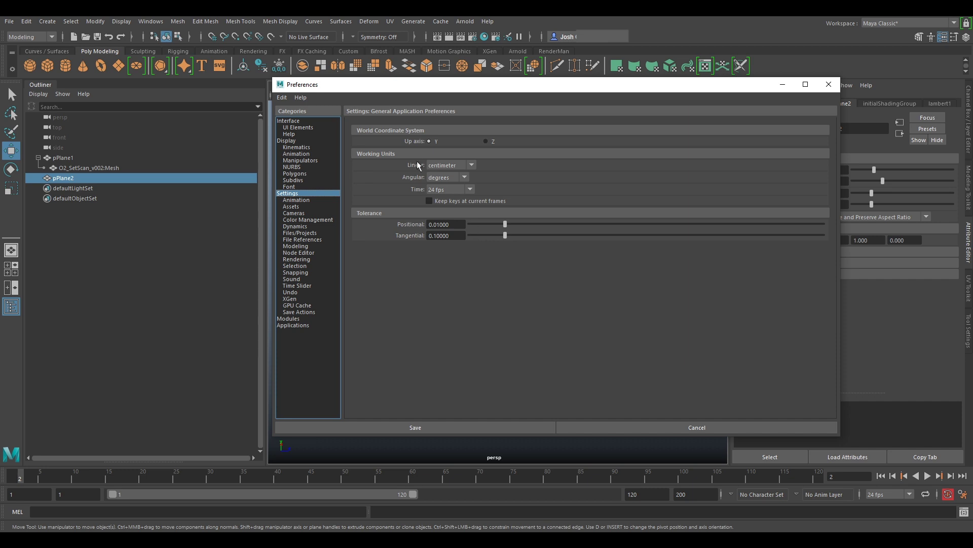
left_click(831, 86)
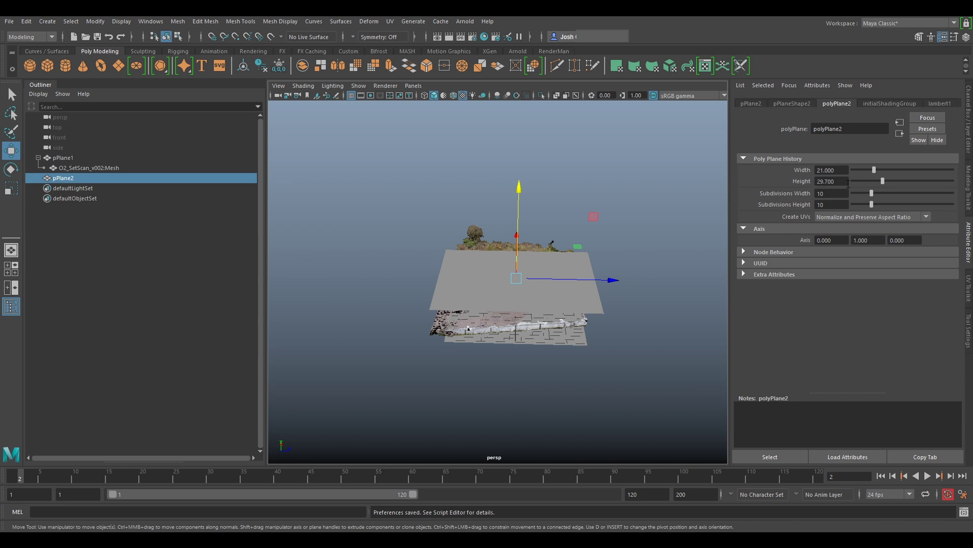
- Stand pPlane2 upright by rotating it about 84.5 degrees around Z, and check the colour chart in the reference photo
left_click_drag(624, 233, 490, 246, "alt")
scroll(545, 318, "up", 5)
left_click_drag(515, 185, 501, 212, "alt")
left_click_drag(516, 284, 486, 326, "alt")
scroll(530, 306, "down", 5)
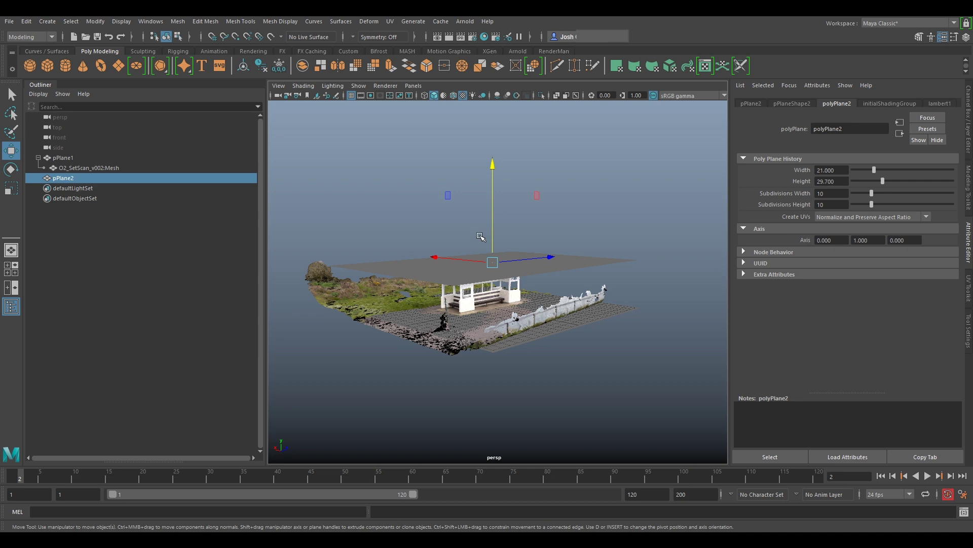
key("e")
left_click_drag(558, 212, 551, 343)
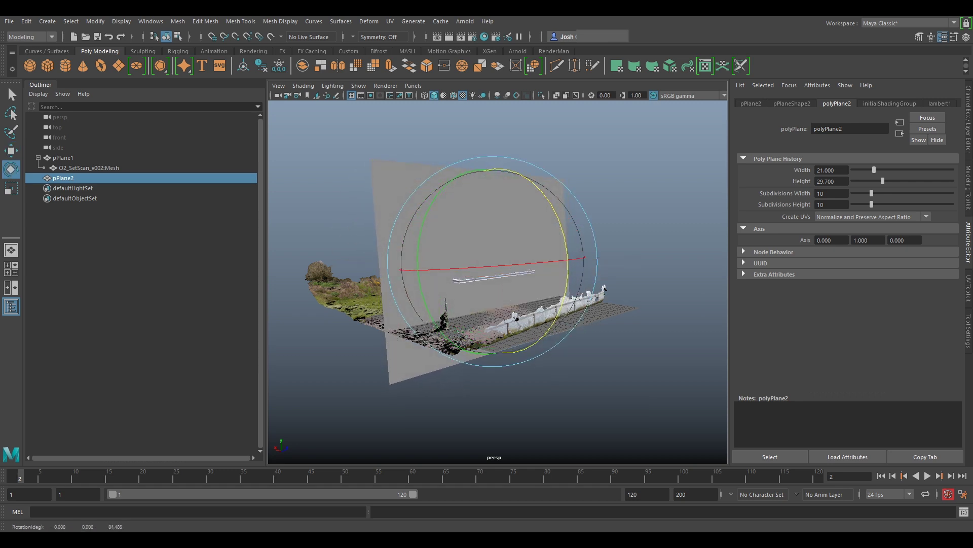
left_click_drag(972, 177, 710, 110)
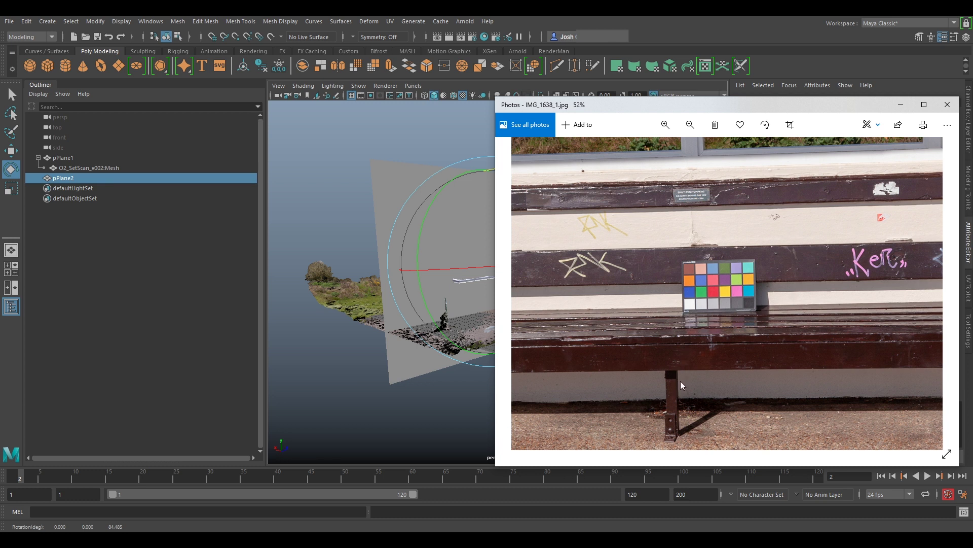
left_click(901, 104)
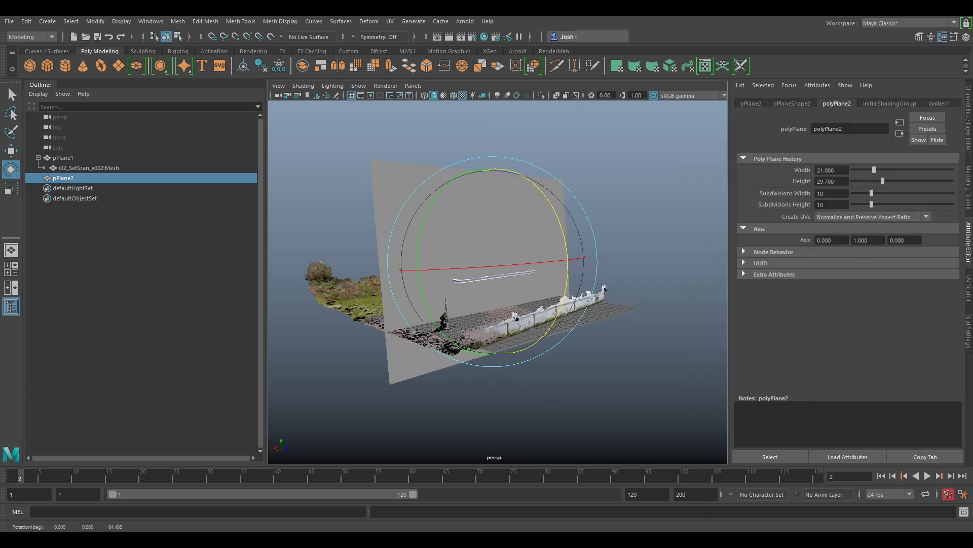
- Snap pPlane2's pivot to the vertex at its lower front corner
left_click_drag(603, 222, 534, 232, "alt")
key("d")
key("d")
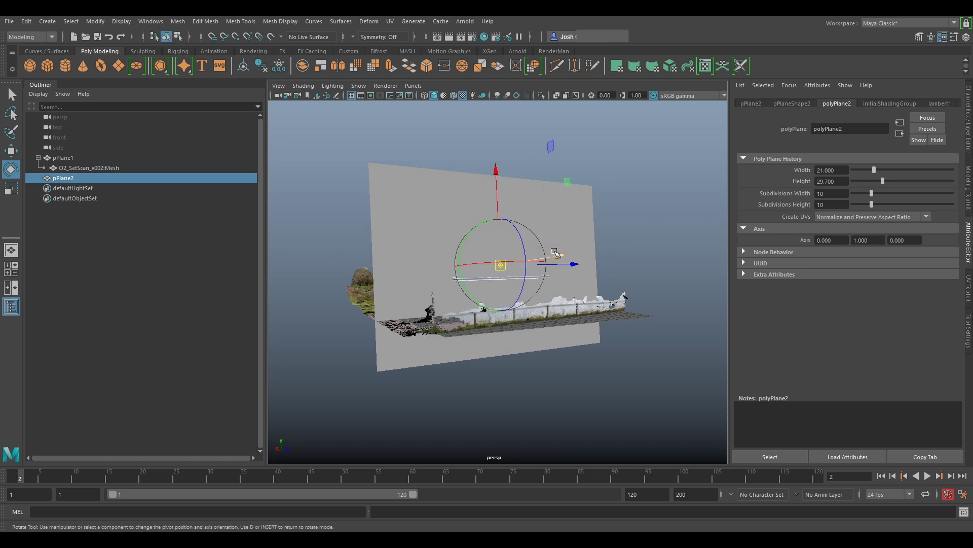
left_click_drag(607, 221, 557, 243, "alt")
key("v")
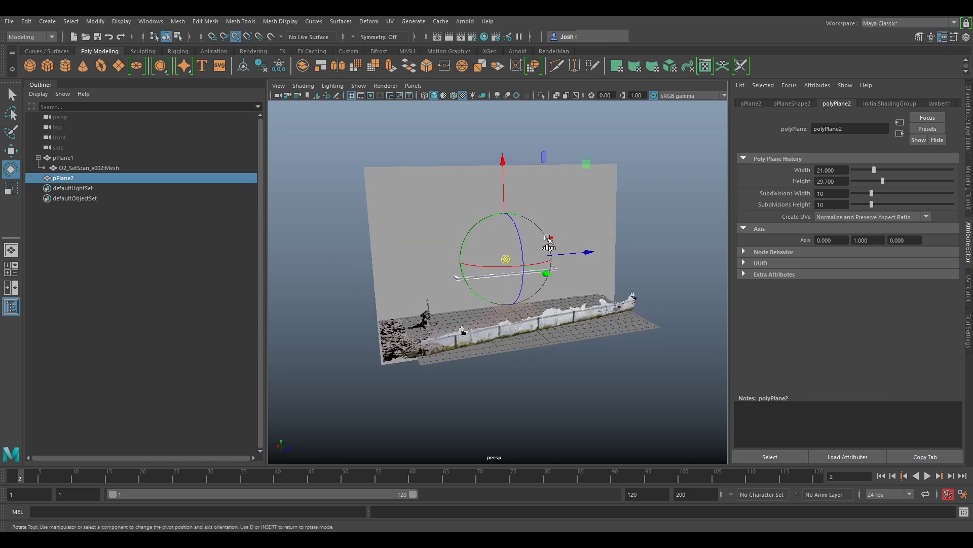
middle_click_drag(494, 265, 380, 365)
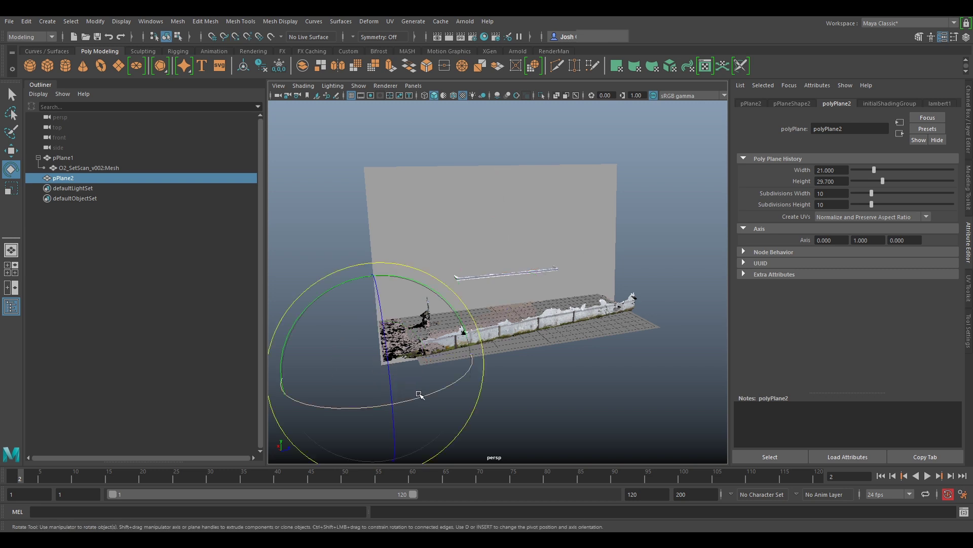
- Move the upright pPlane2 into the shelter so its lower pivot corner sits near the middle of the bench
key("w")
right_click_drag(450, 394, 531, 350, "alt")
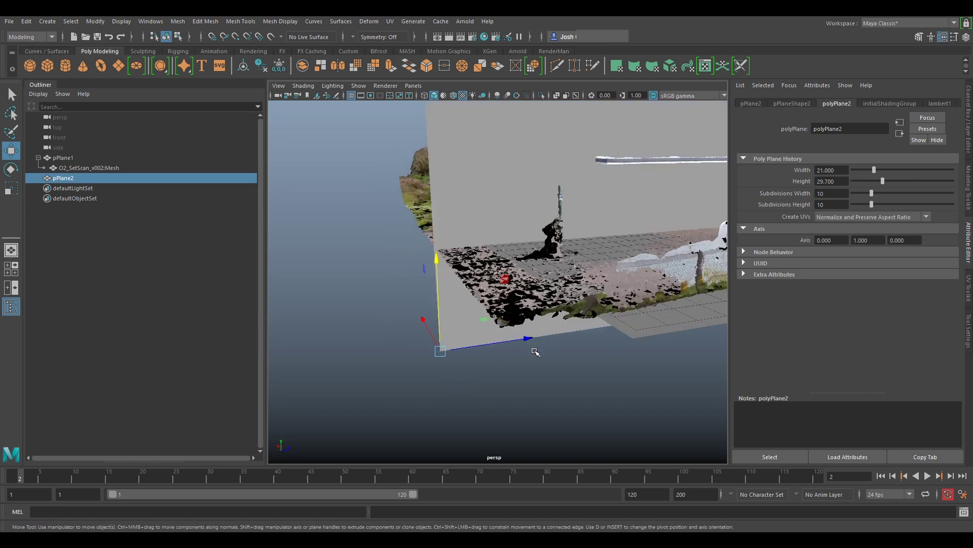
left_click_drag(531, 355, 524, 346, "alt")
middle_click_drag(575, 332, 517, 346, "alt")
left_click_drag(520, 349, 595, 274, "alt")
right_click_drag(594, 275, 629, 256, "alt")
middle_click_drag(608, 238, 528, 311, "alt")
left_click_drag(527, 307, 550, 266)
scroll(425, 266, "up", 3)
middle_click_drag(539, 281, 765, 282, "alt")
scroll(639, 219, "up", 3)
left_click_drag(546, 252, 500, 245)
left_click_drag(523, 209, 509, 340)
- Fine-tune pPlane2's position so its lower edge rests on the bench seat with the pivot corner above the middle leg
scroll(509, 340, "down", 5)
middle_click_drag(585, 332, 507, 317, "alt")
left_click_drag(517, 350, 541, 328, "alt")
scroll(625, 316, "up", 2)
scroll(624, 317, "up", 3)
middle_click_drag(616, 330, 546, 308, "alt")
left_click_drag(501, 330, 505, 332)
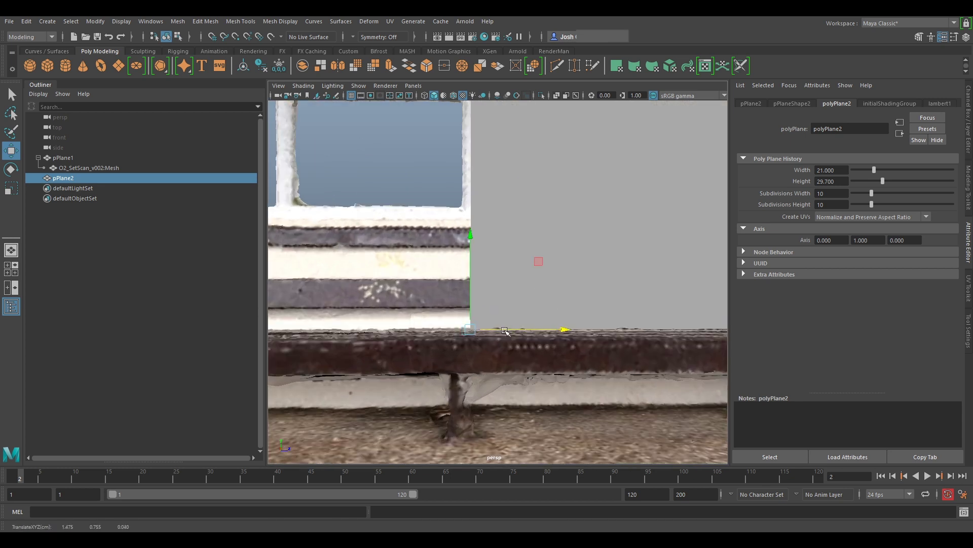
scroll(406, 318, "down", 4)
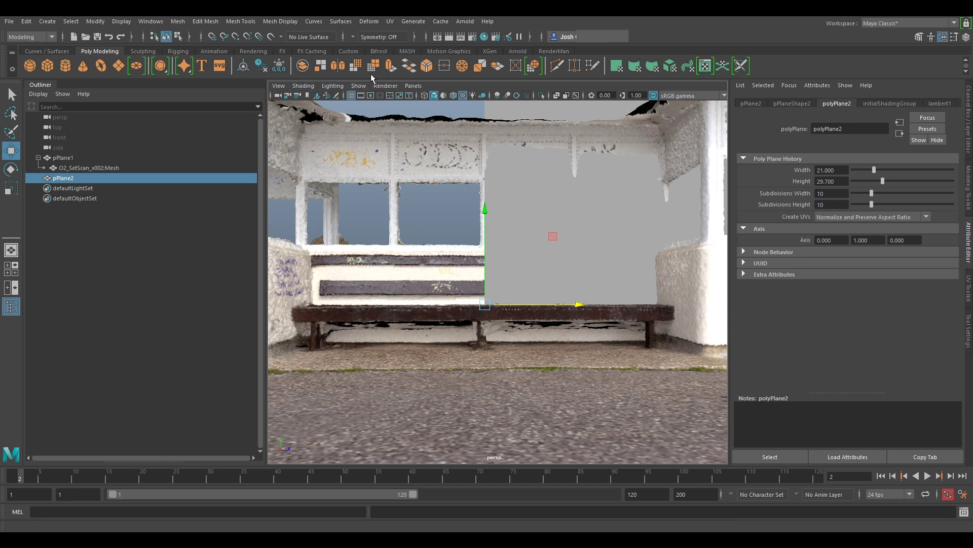
- Raise the viewport renderer's maximum texture resolution to 8192 and regenerate all UV tile preview textures
left_click(315, 90)
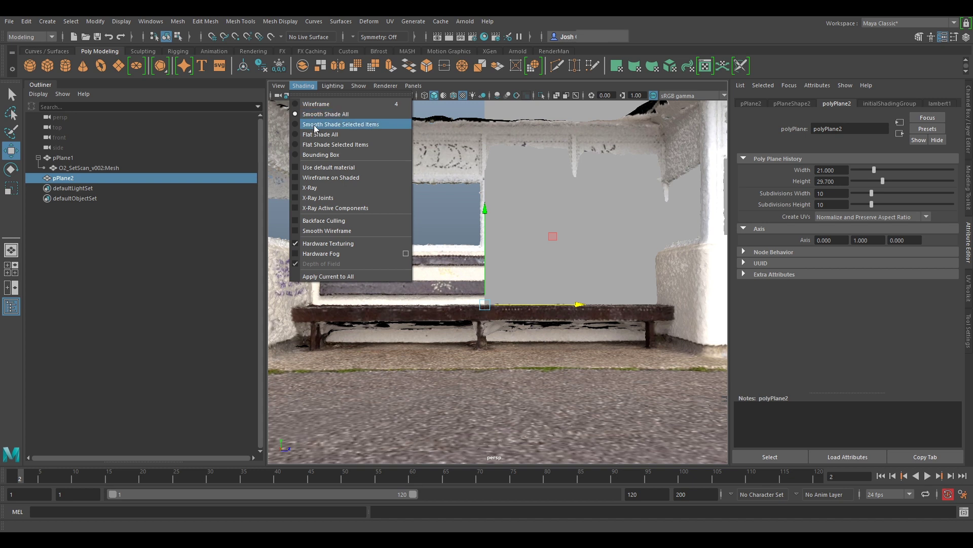
left_click(342, 134)
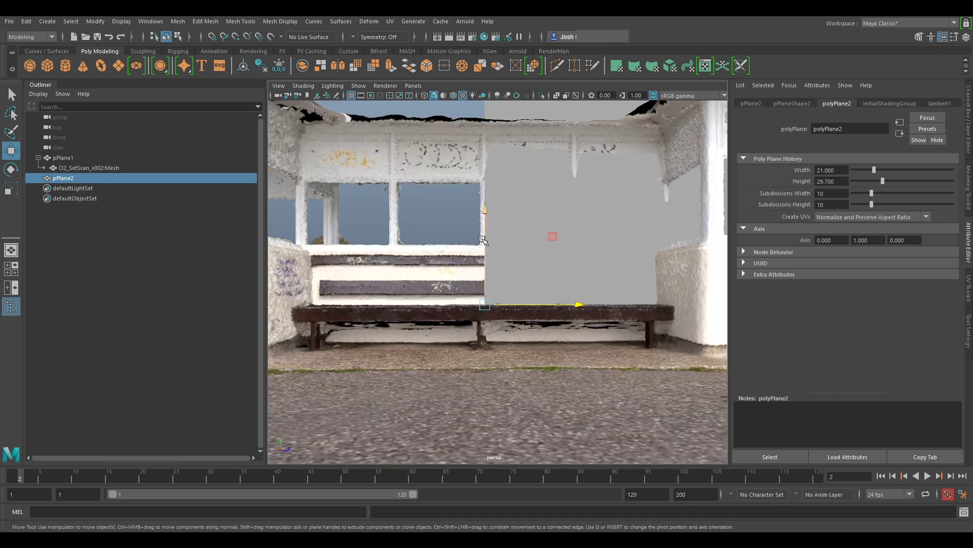
left_click(385, 85)
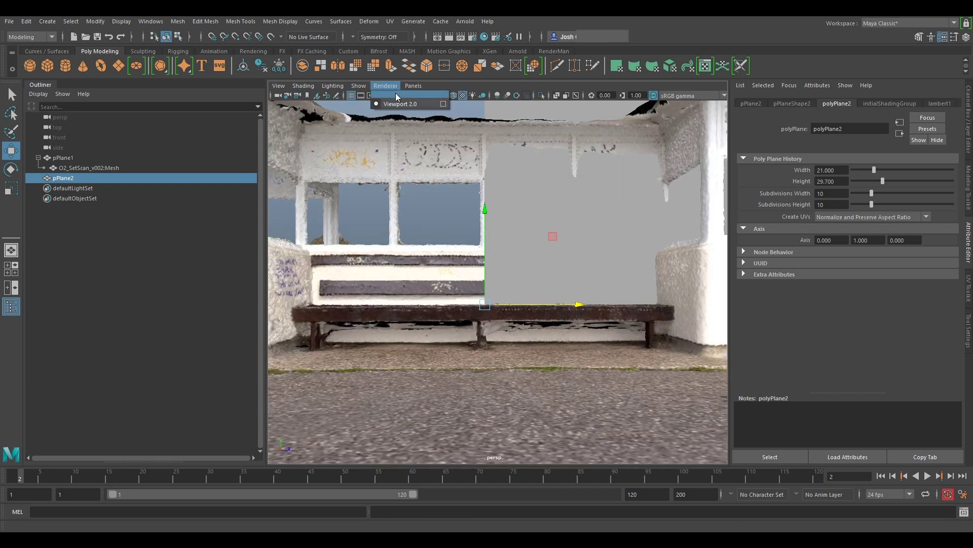
left_click(446, 102)
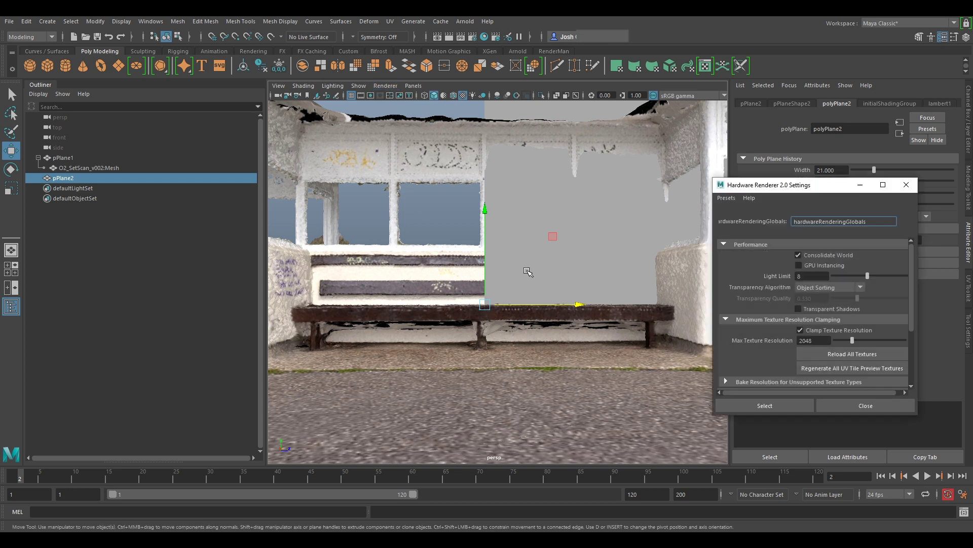
left_click(826, 342)
type("9999")
key("Return")
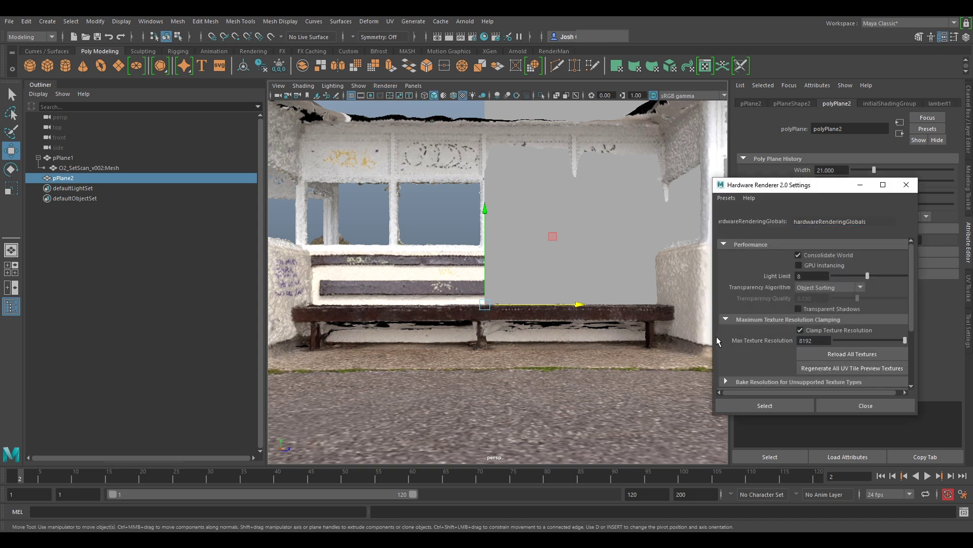
left_click(856, 367)
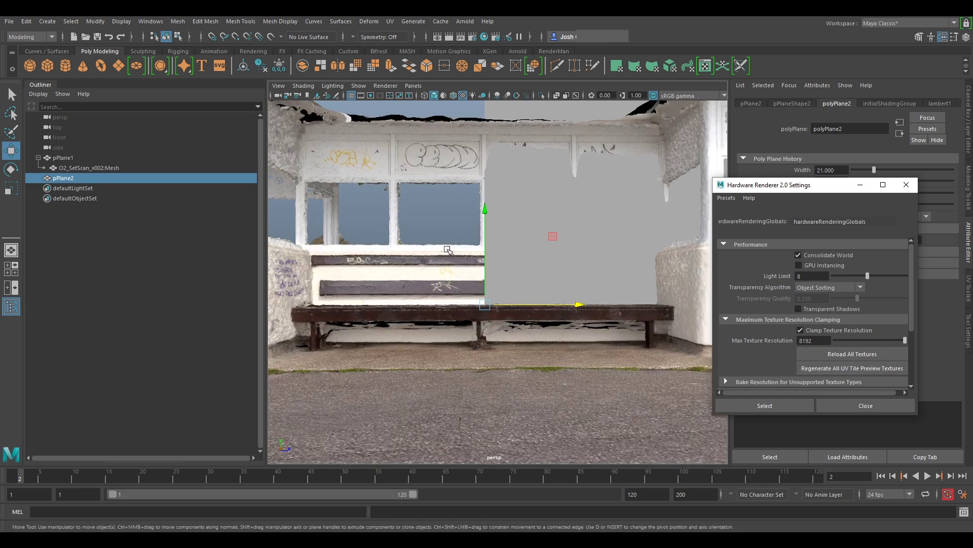
- Compare the plane's corner position on the bench with the colour chart's lower corner in the reference photo
scroll(441, 310, "up", 3)
left_click_drag(442, 304, 503, 275, "alt")
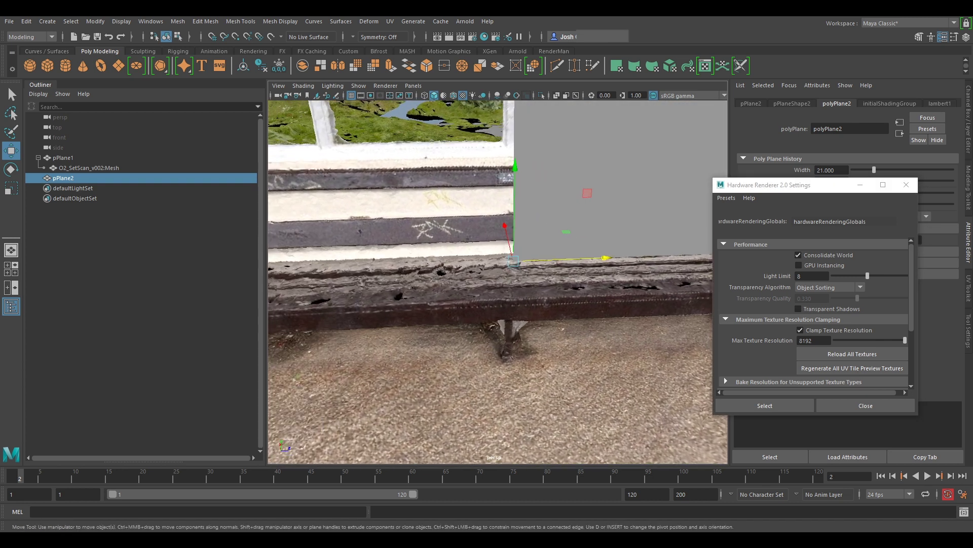
left_click_drag(972, 79, 754, 74)
scroll(686, 280, "up", 5)
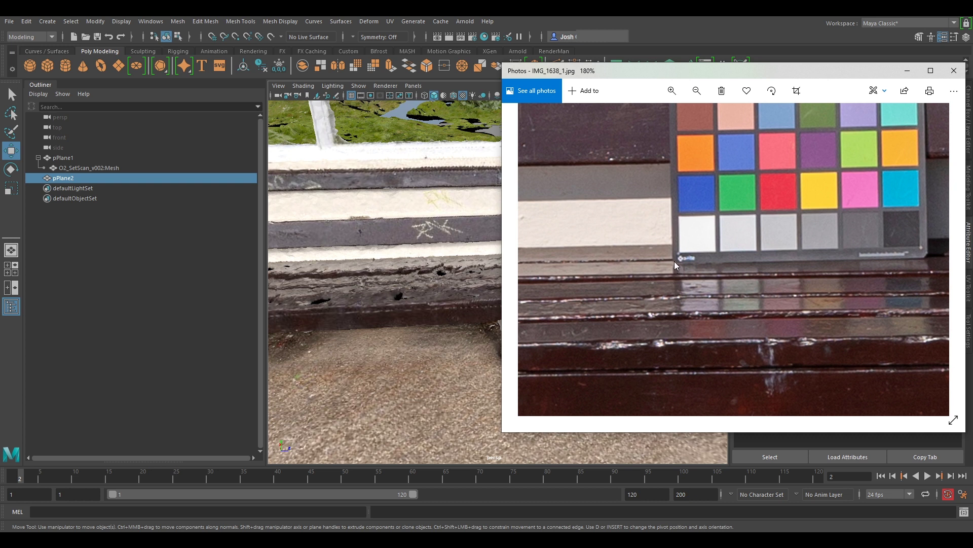
left_click_drag(682, 77, 972, 76)
left_click_drag(455, 272, 566, 356, "alt")
scroll(538, 352, "down", 5)
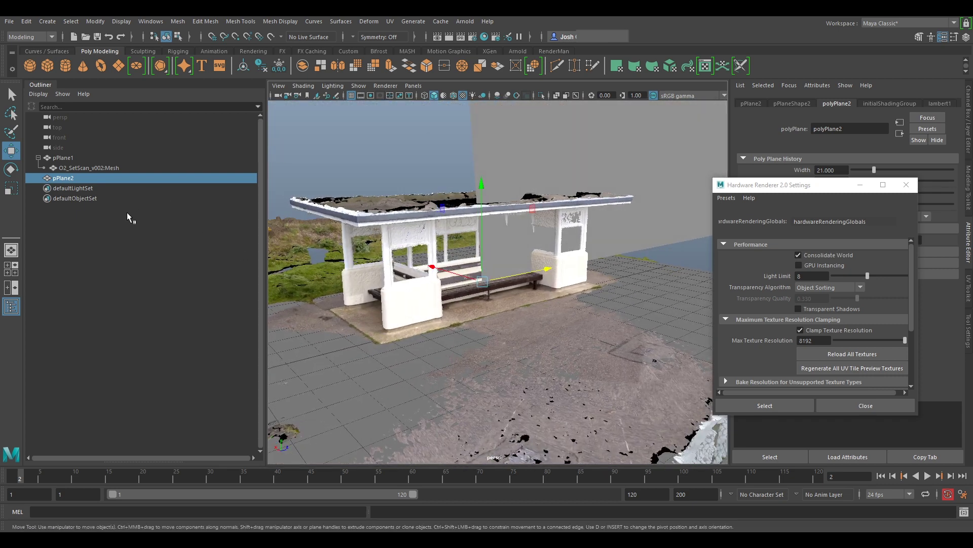
- Close the renderer settings and group pPlane1 together with its child scan mesh
left_click(907, 184)
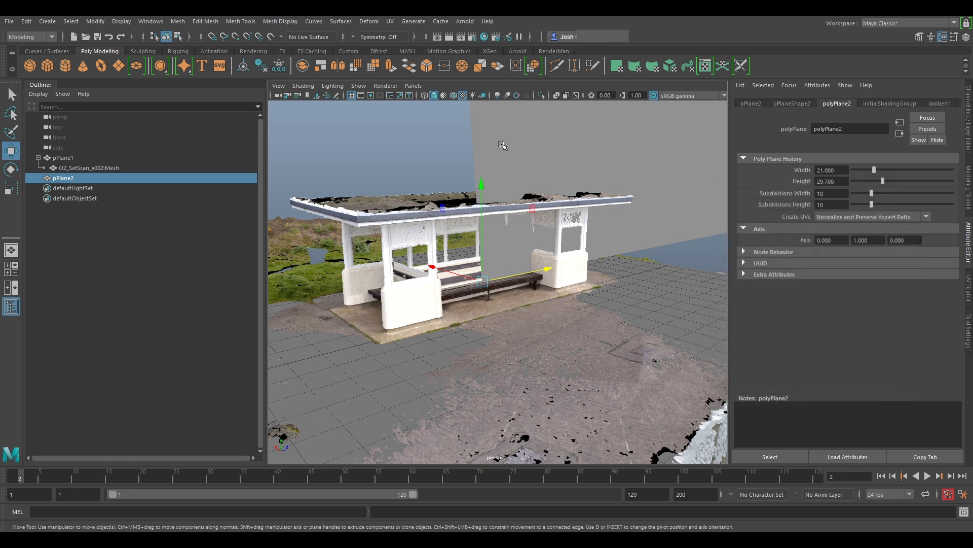
left_click(63, 158)
scroll(392, 207, "up", 2)
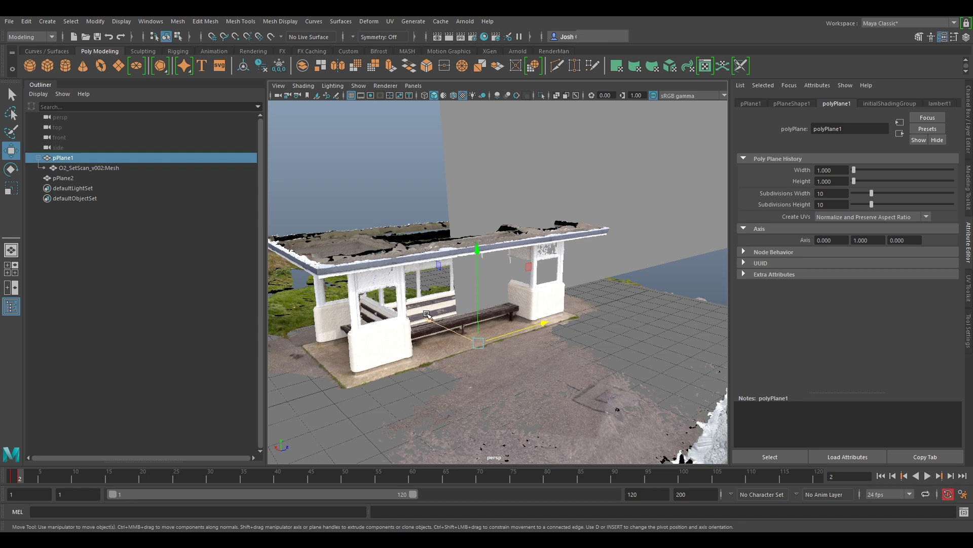
key("ctrl+g")
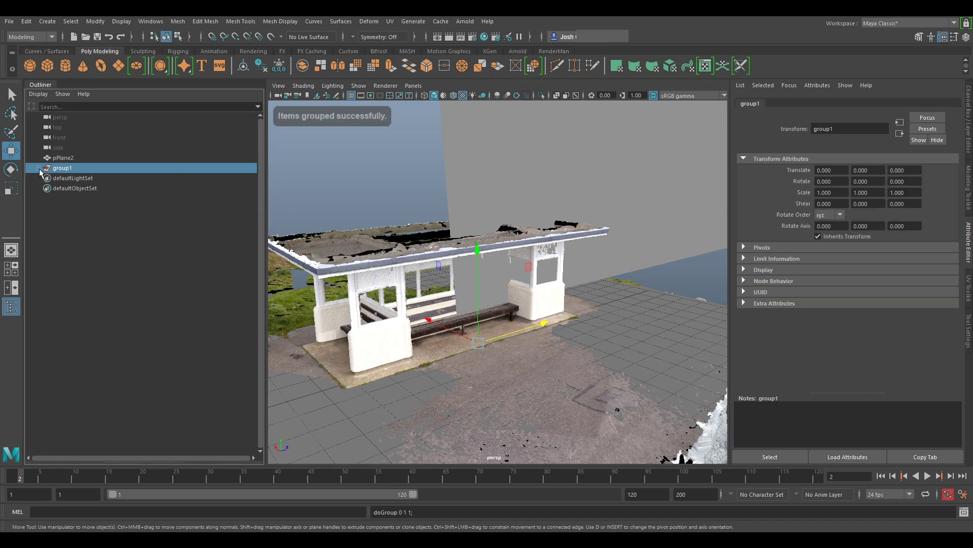
- Inspect how pPlane1 and the scan mesh are nested inside group1, and leave group1 selected
left_click(62, 177)
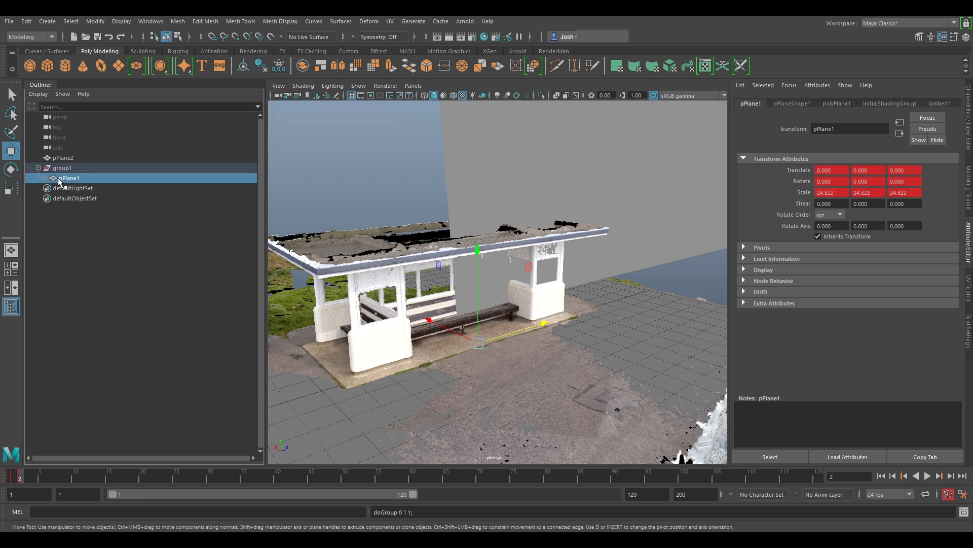
left_click(43, 177)
left_click(77, 188)
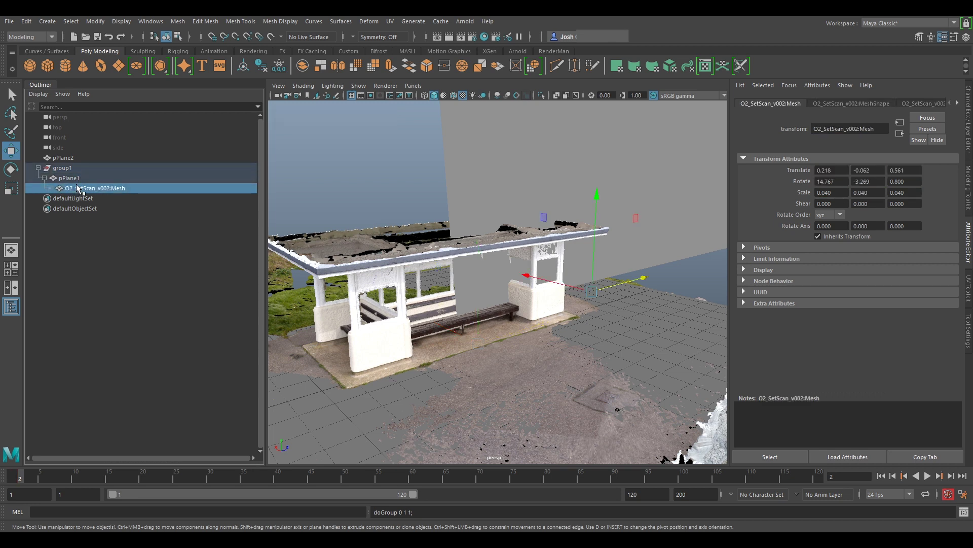
left_click(74, 179)
left_click(66, 169)
left_click(38, 169)
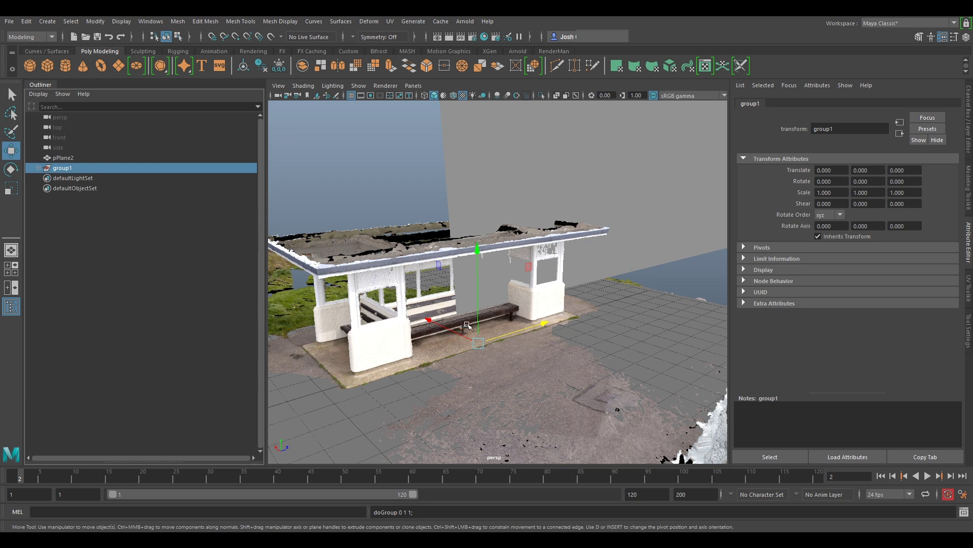
- Move group1's pivot up onto the bench beside pPlane2's lower front corner
middle_click(495, 323)
key("d")
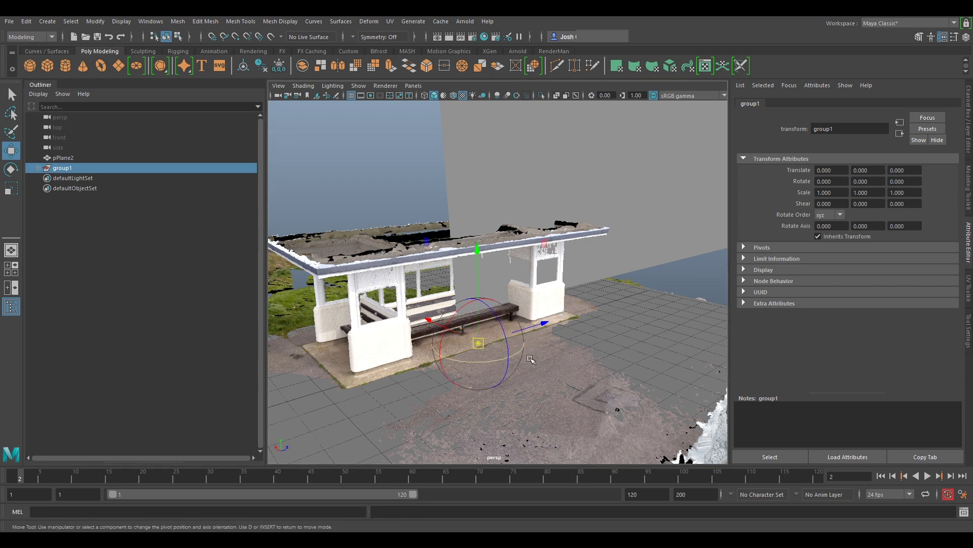
scroll(507, 304, "up", 8)
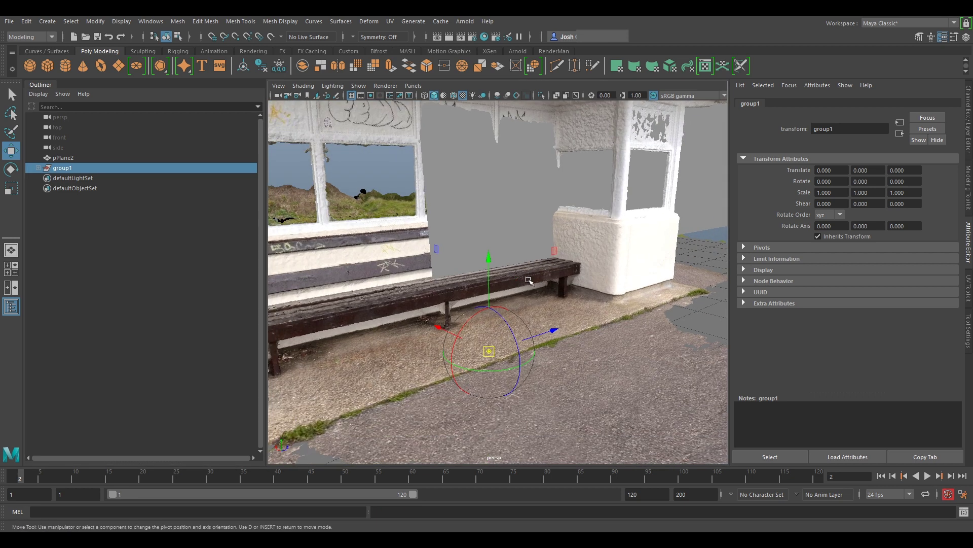
key("v")
left_click_drag(489, 351, 433, 282)
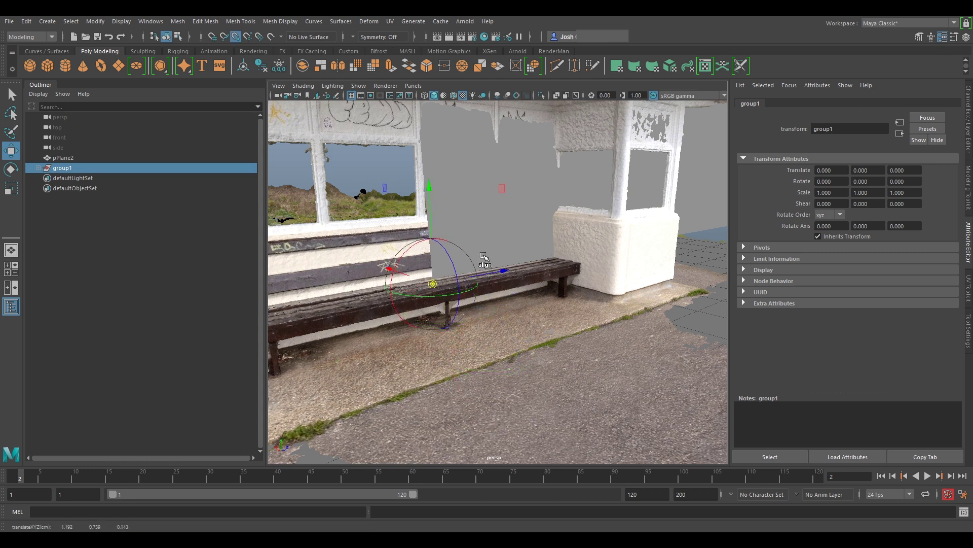
- Snap group1's pivot exactly to the vertex at pPlane2's lower front corner
scroll(482, 264, "up", 6)
middle_click_drag(482, 265, 584, 247, "alt")
scroll(584, 247, "down", 8)
left_click_drag(456, 339, 541, 338, "alt")
middle_click_drag(541, 339, 457, 303, "alt")
scroll(457, 303, "up", 4)
middle_click_drag(389, 318, 477, 306, "alt")
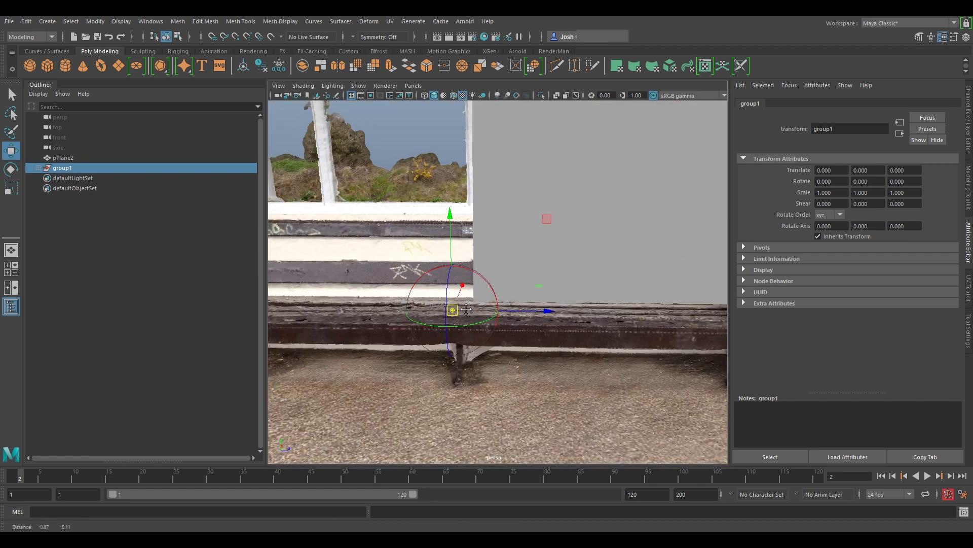
scroll(477, 305, "up", 4)
key("v")
left_click_drag(419, 336, 567, 334)
scroll(568, 334, "up", 3)
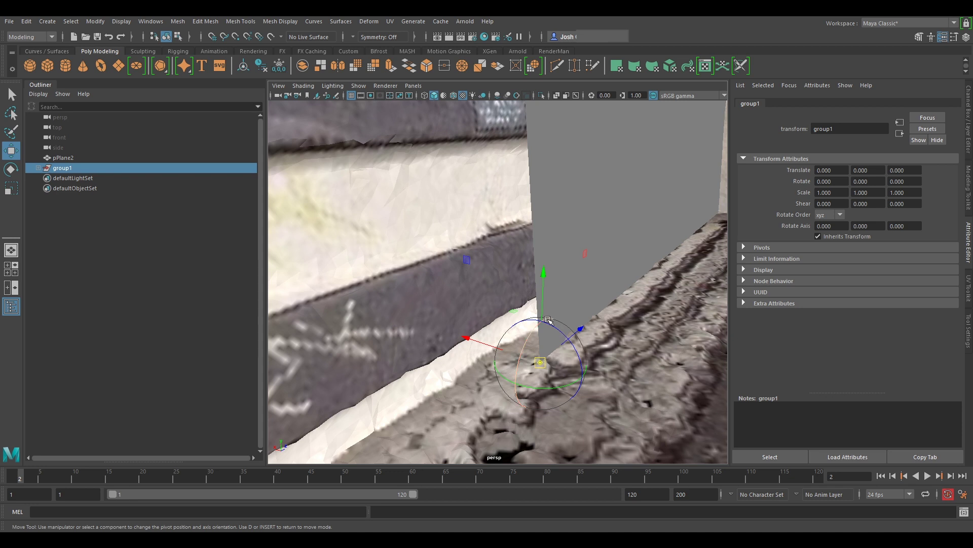
key("d")
- Scale group1 up uniformly around its pivot to about 10.995
scroll(563, 324, "down", 5)
left_click_drag(664, 344, 591, 331, "alt")
key("r")
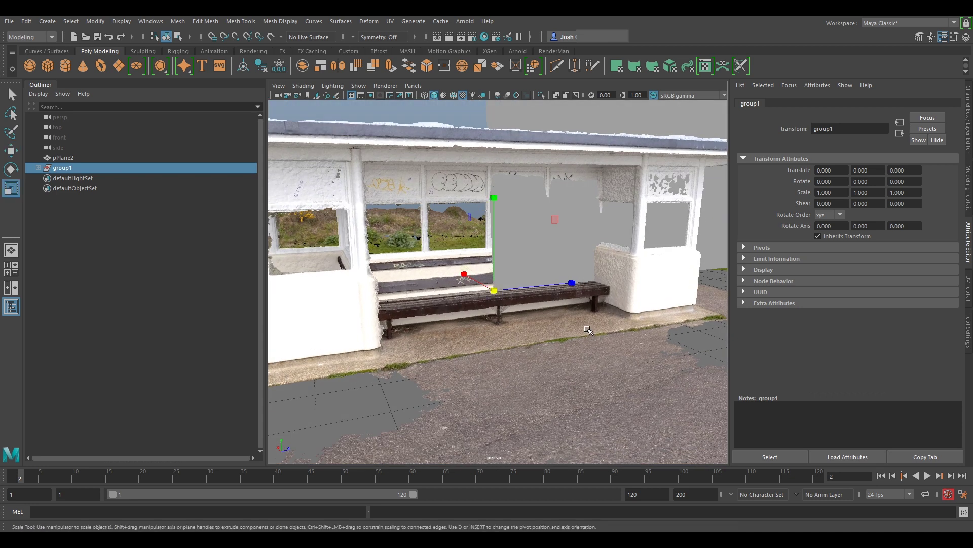
scroll(519, 300, "down", 5)
left_click_drag(497, 285, 537, 284)
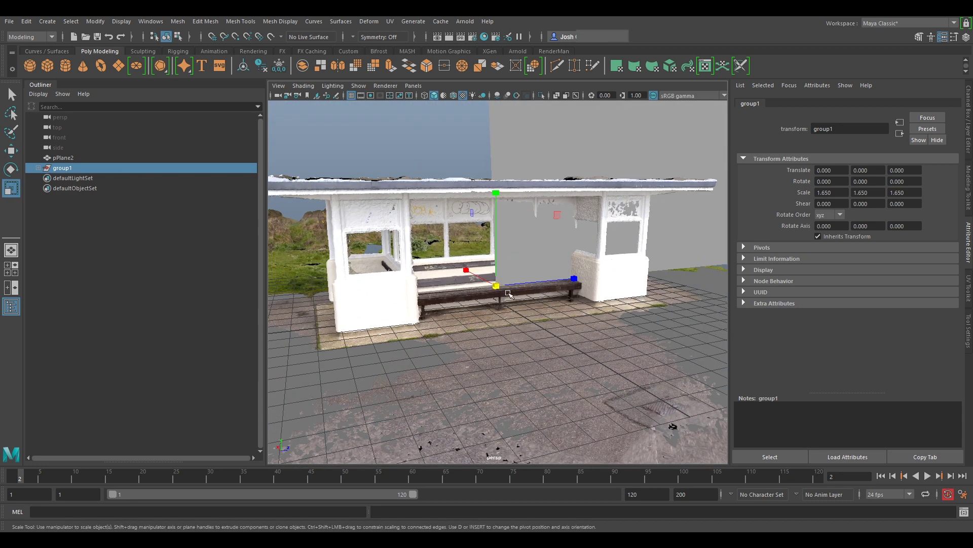
scroll(428, 319, "down", 5)
left_click_drag(428, 319, 484, 299)
left_click_drag(435, 319, 542, 296)
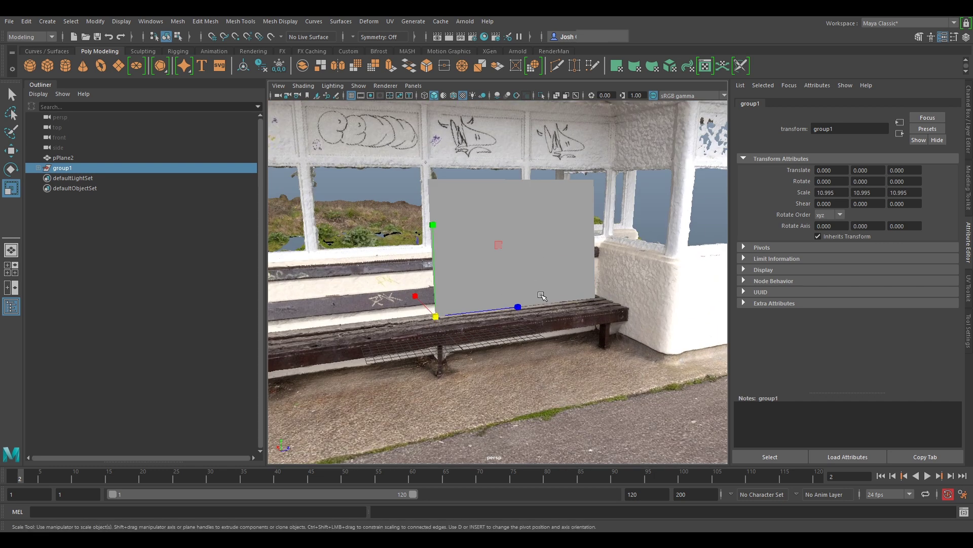
- Enlarge group1 uniformly to about 69.025 so pPlane2 approaches the colour chart's size relative to the bench
left_click_drag(437, 317, 638, 299)
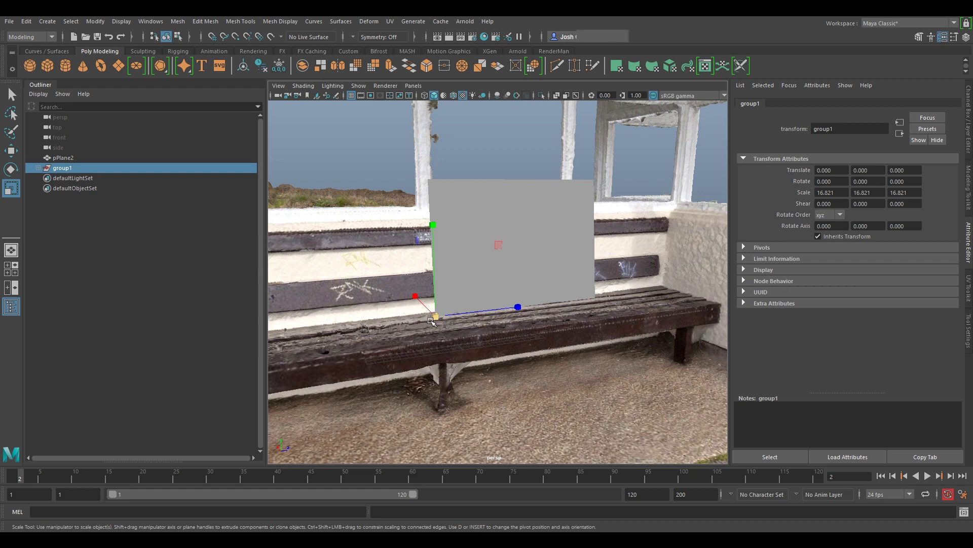
scroll(439, 317, "down", 5)
left_click_drag(489, 284, 669, 208)
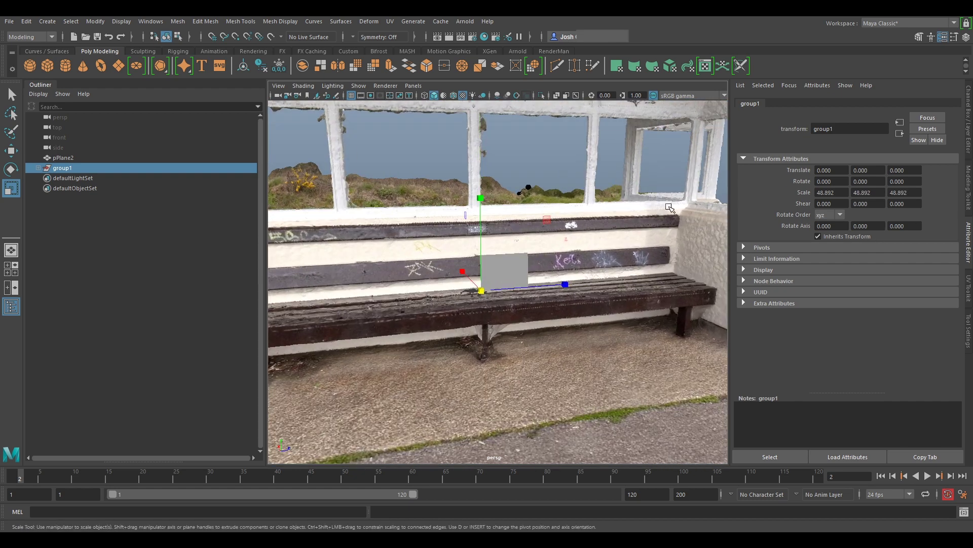
scroll(469, 259, "up", 8)
left_click_drag(471, 304, 721, 373)
left_click_drag(451, 305, 553, 427)
scroll(575, 278, "down", 5)
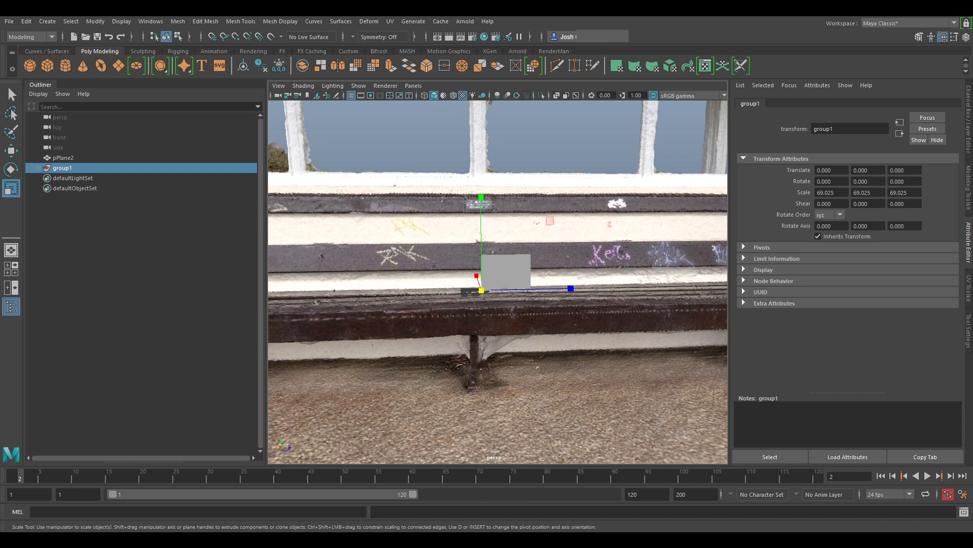
- Compare pPlane2's size and position against the bench slats and graffiti around the colour chart in the reference photo
left_click_drag(972, 160, 856, 96)
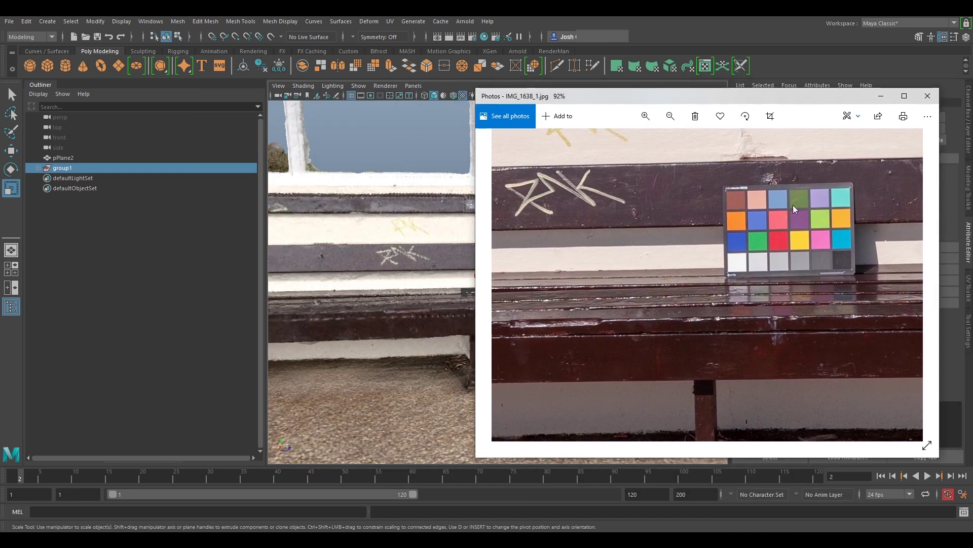
scroll(796, 205, "down", 2)
left_click_drag(748, 98, 828, 97)
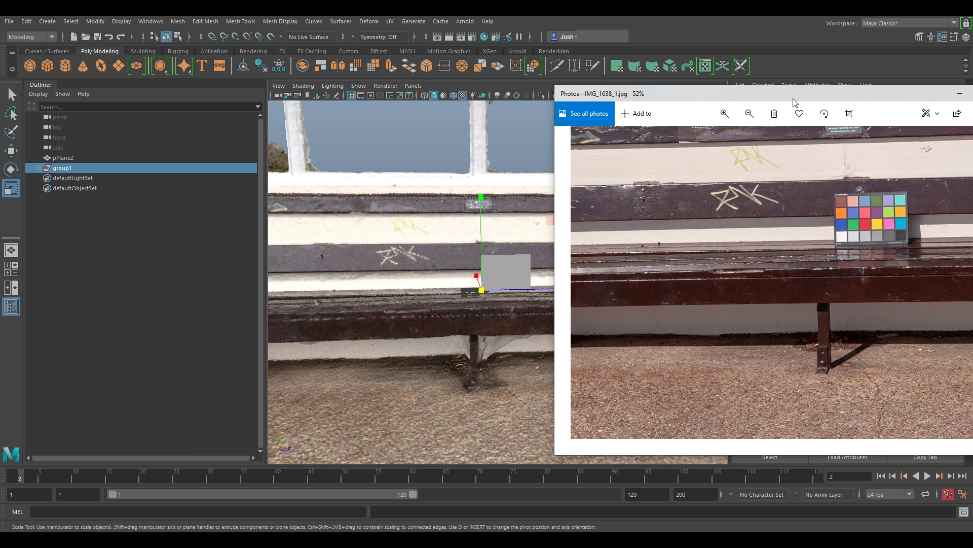
left_click_drag(795, 100, 972, 97)
- Slide group1 along Z to about 6.553 and refine its uniform scale to about 68.169
scroll(502, 261, "up", 5)
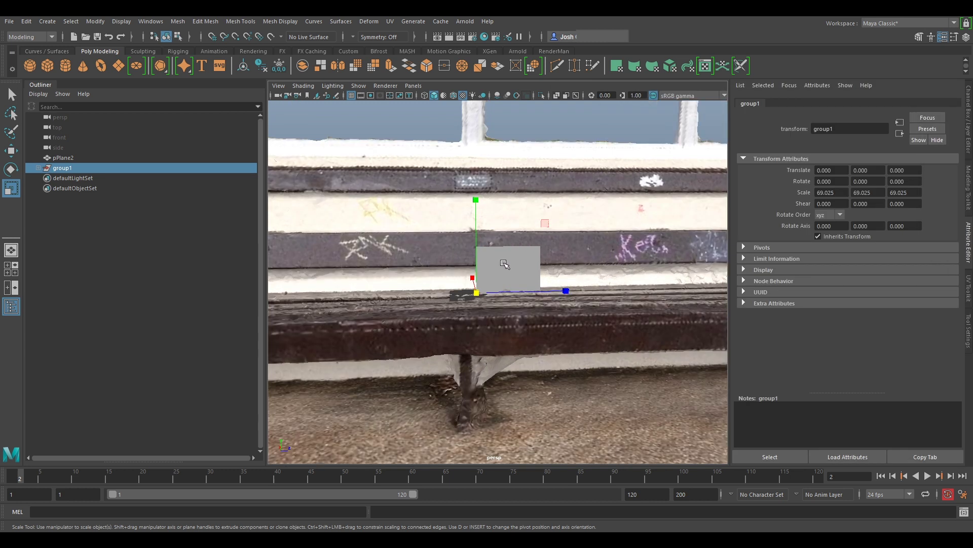
left_click_drag(480, 280, 531, 305, "alt")
key("w")
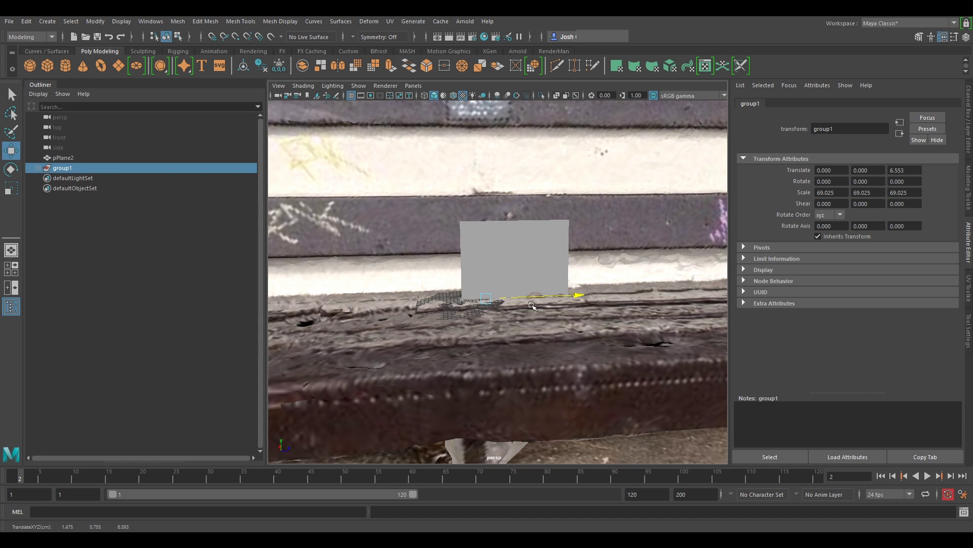
left_click_drag(532, 305, 394, 337)
key("r")
scroll(596, 269, "down", 5)
left_click_drag(576, 275, 558, 275, "alt")
- Check the plane's size and placement on the bench against the full shelter view in the reference photo
left_click_drag(972, 109, 822, 86)
scroll(826, 202, "down", 3)
scroll(818, 204, "down", 3)
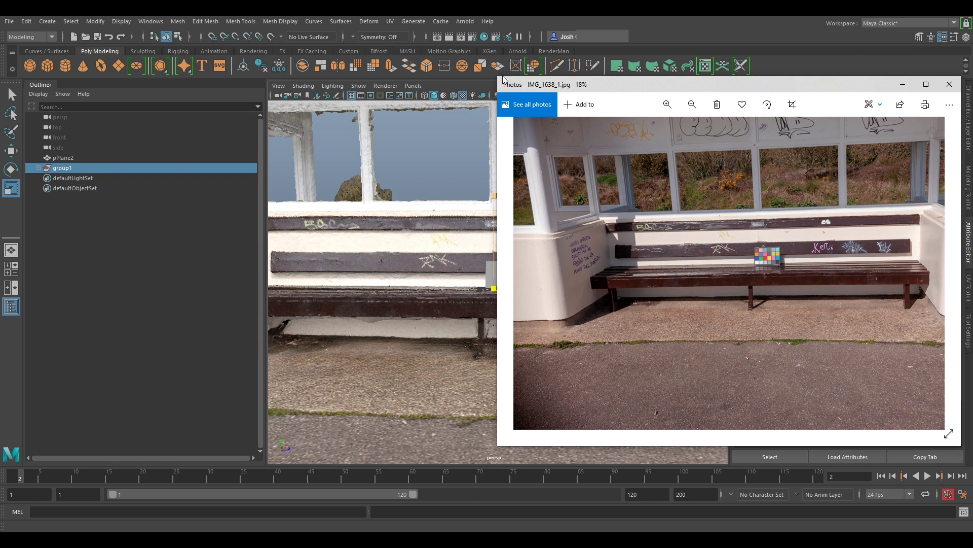
left_click_drag(504, 81, 526, 94)
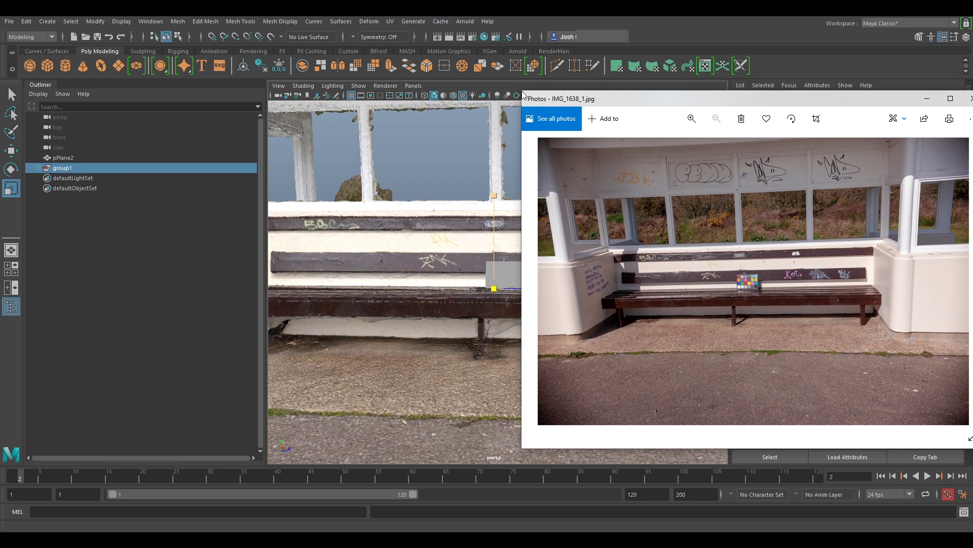
left_click(523, 93)
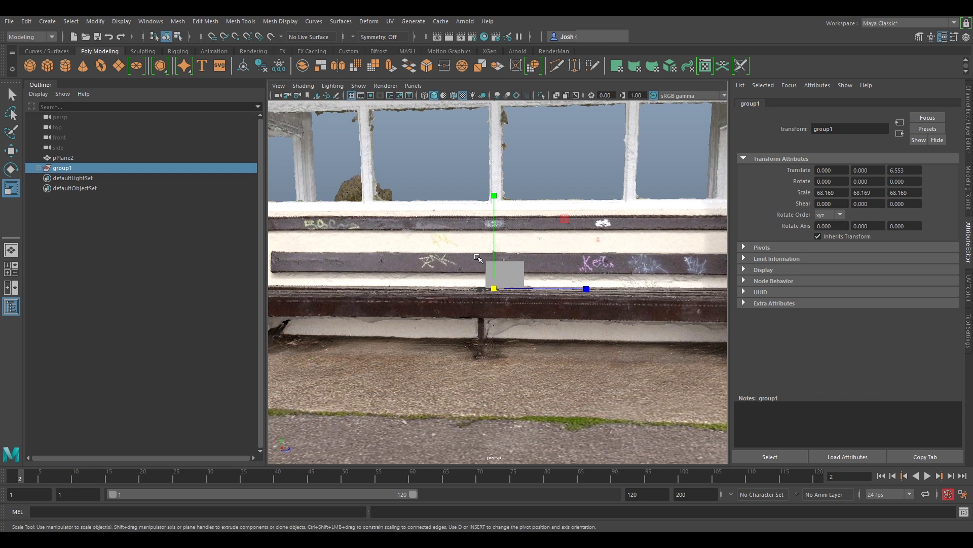
- Unparent pPlane1, with the scan mesh beneath it, from group1 to the top level of the scene
left_click(38, 169)
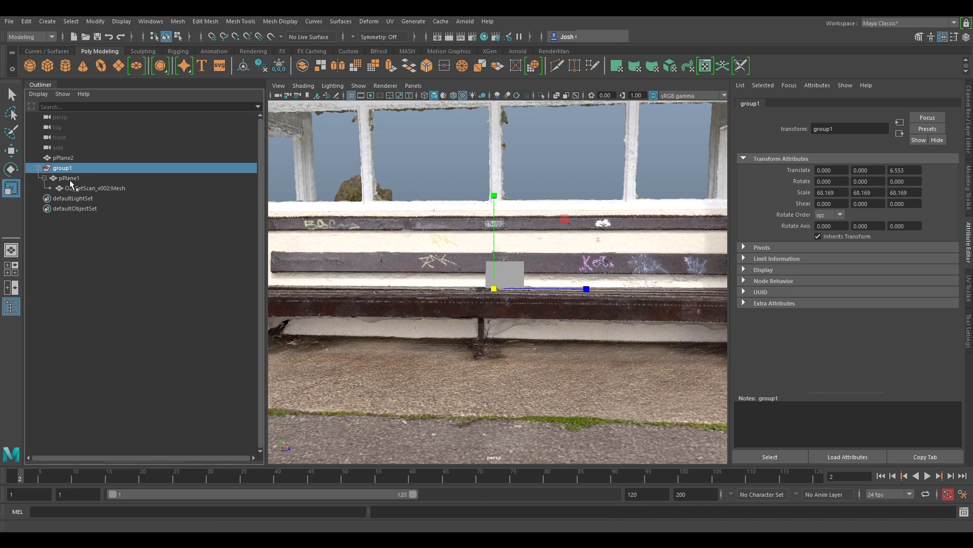
left_click(69, 178)
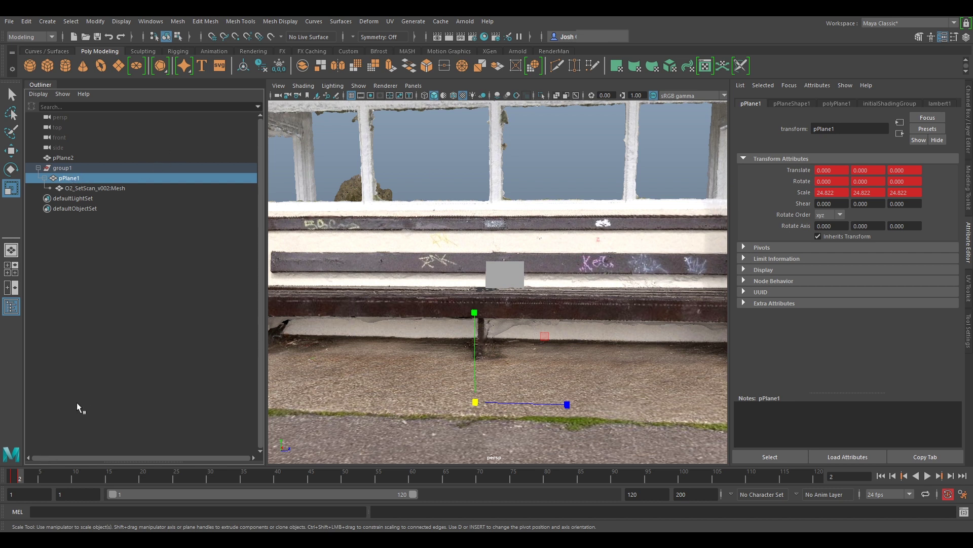
key("shift+p")
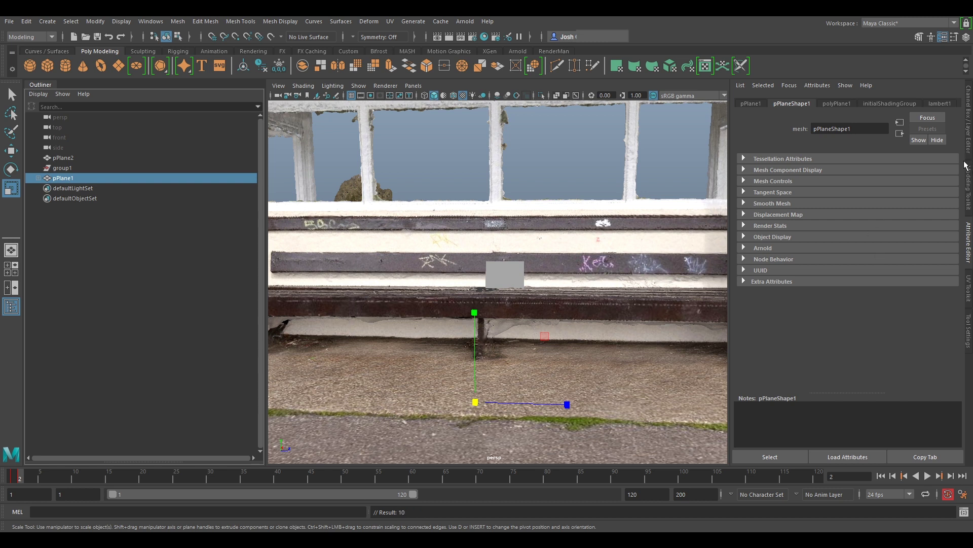
- Compare pPlane1's transform channels and the scan's placement between the original pose at frame 1 and the aligned pose at frame 2
left_click(967, 142)
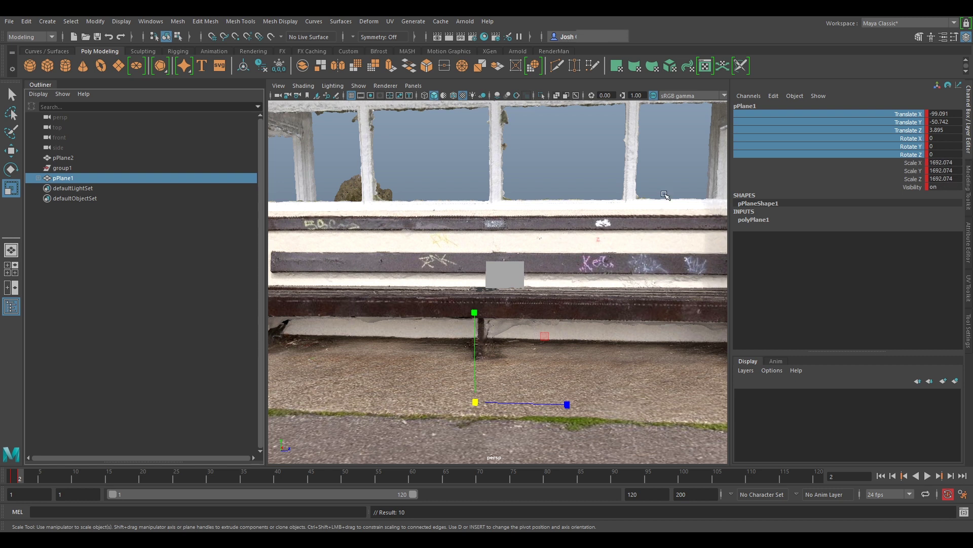
key("alt+comma")
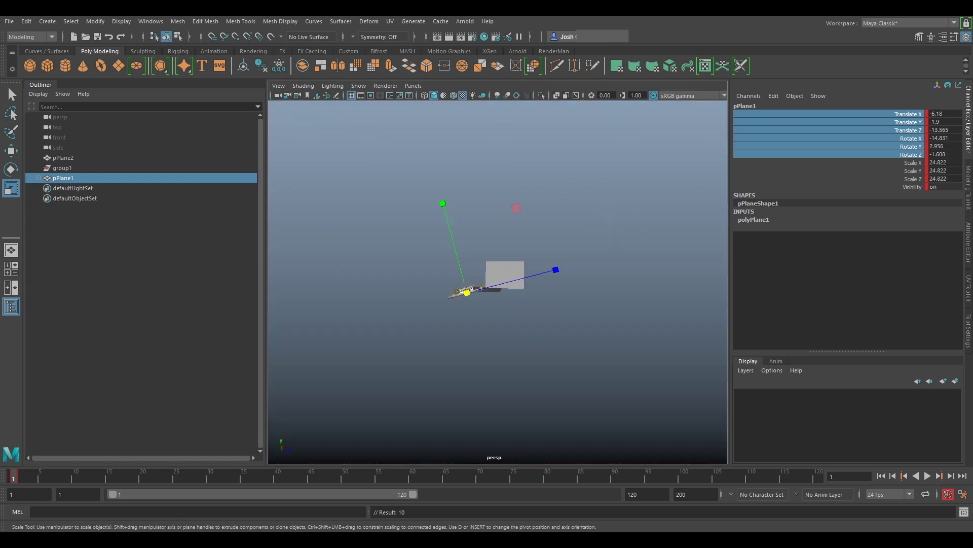
key("comma")
scroll(490, 297, "up", 8)
middle_click_drag(348, 315, 632, 236, "alt")
scroll(632, 237, "up", 3)
left_click_drag(633, 237, 641, 255, "alt")
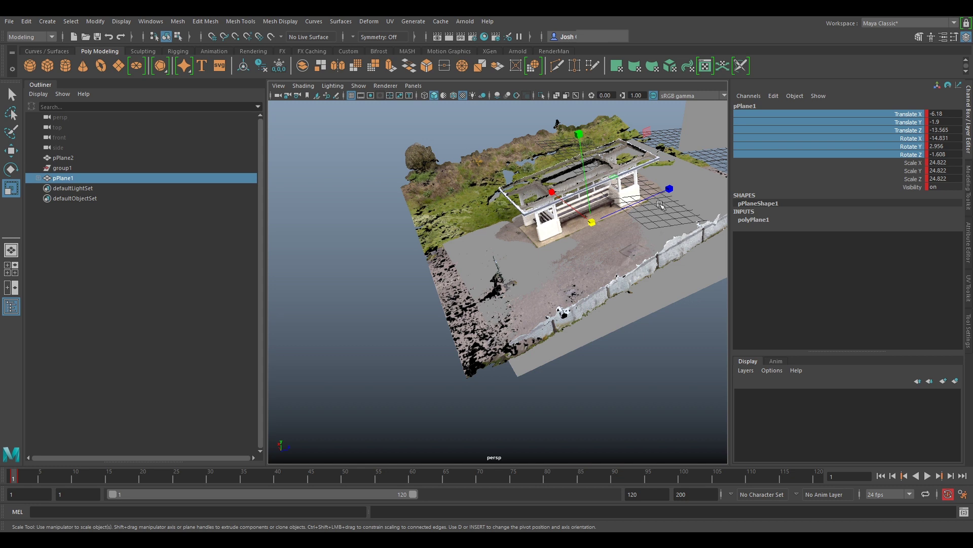
scroll(640, 232, "down", 6)
left_click(19, 476)
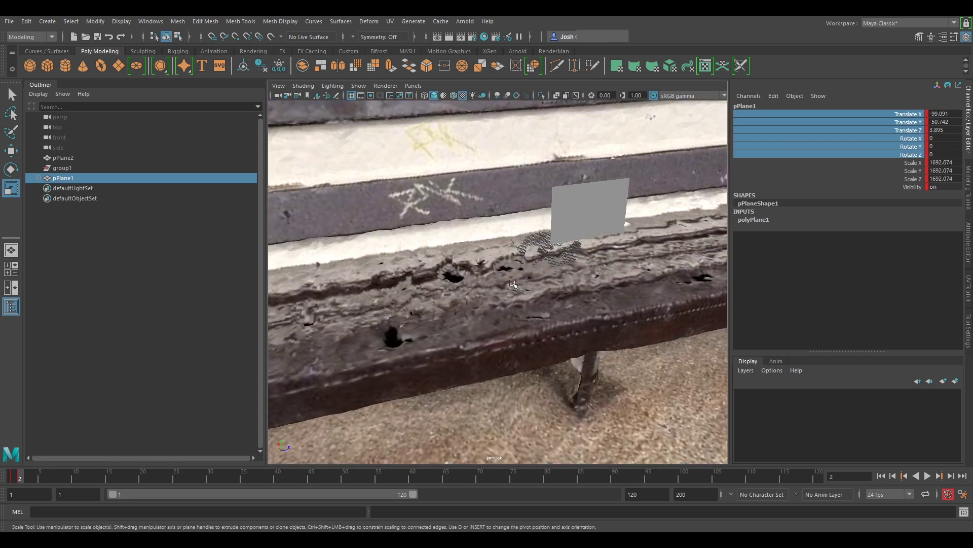
scroll(513, 284, "down", 8)
left_click_drag(567, 307, 530, 281, "alt")
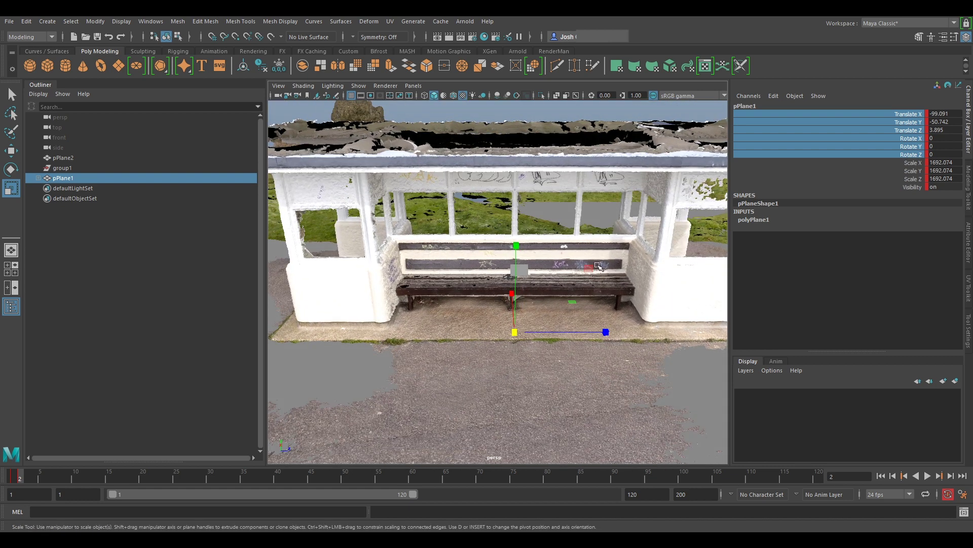
scroll(599, 266, "down", 5)
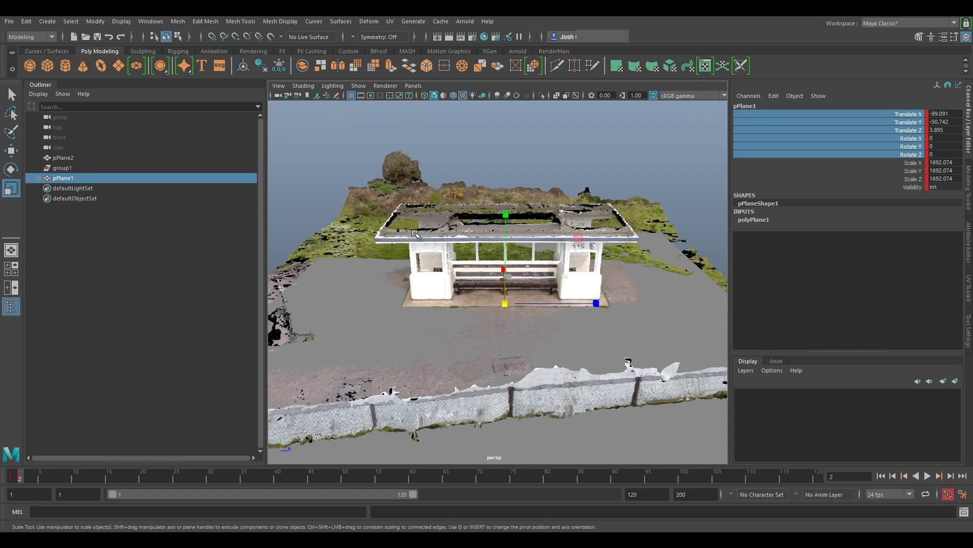
left_click_drag(486, 231, 512, 260, "alt")
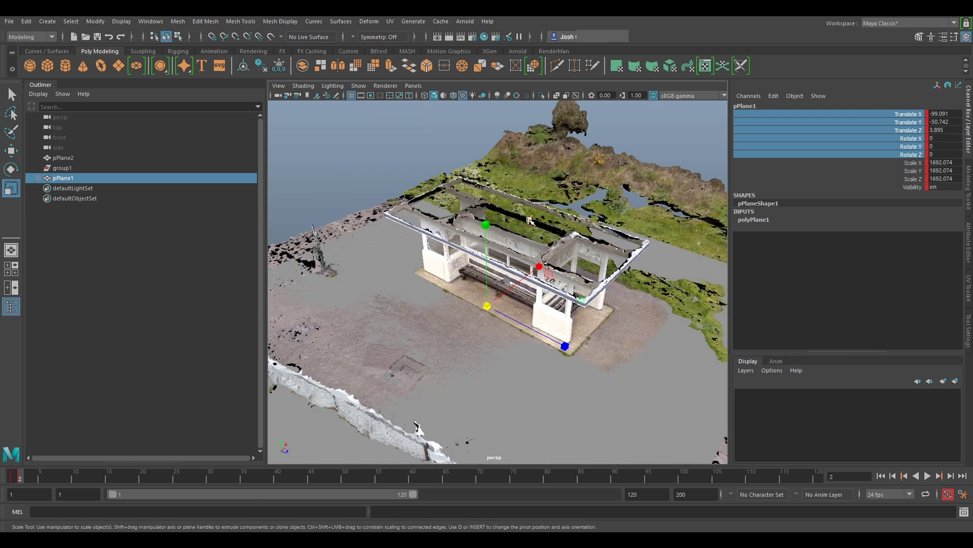
- Rename pPlane1 to RefPlane
left_click(79, 178)
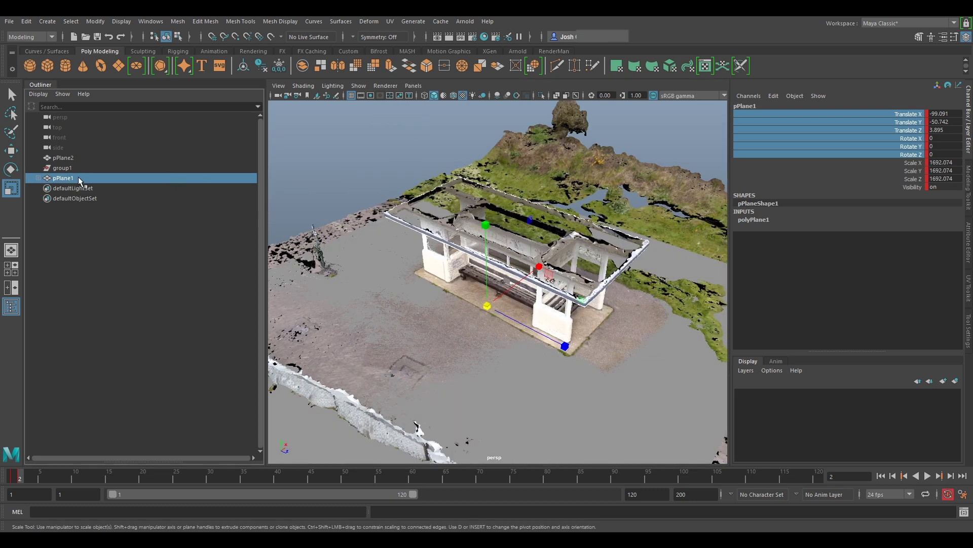
double_click(78, 180)
type("RefPlane")
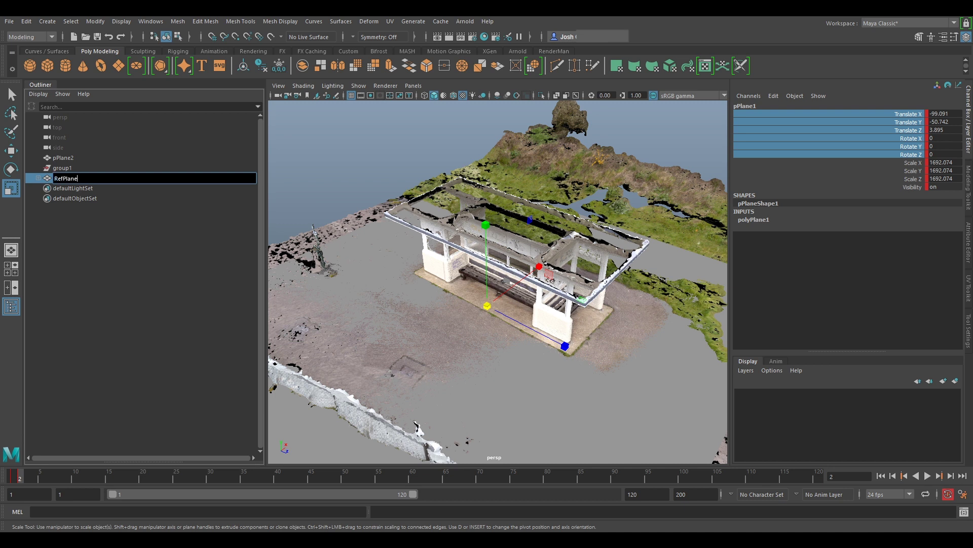
key("Return")
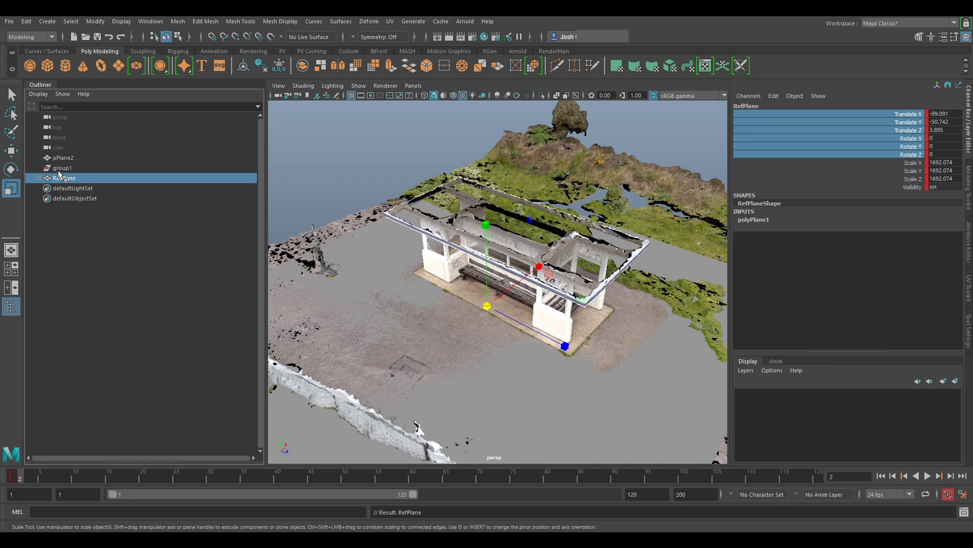
- Unparent the scan mesh O2_SetScan_v002:Mesh from RefPlane to the top level of the scene
left_click(39, 178)
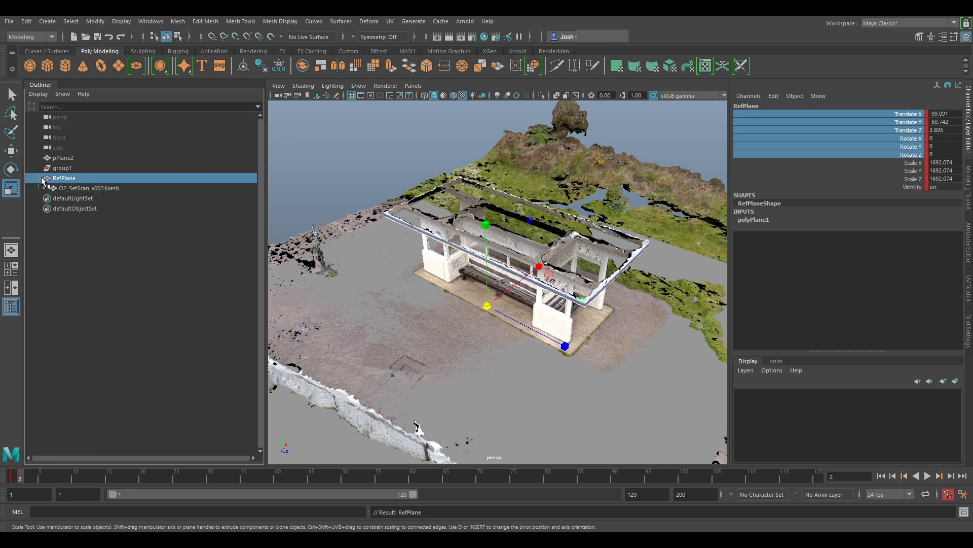
left_click(77, 186)
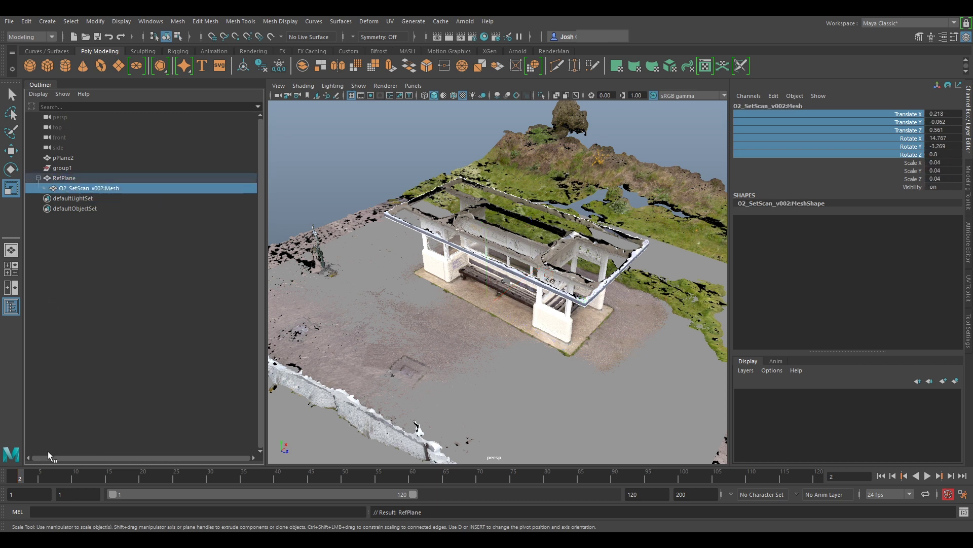
key("shift+p")
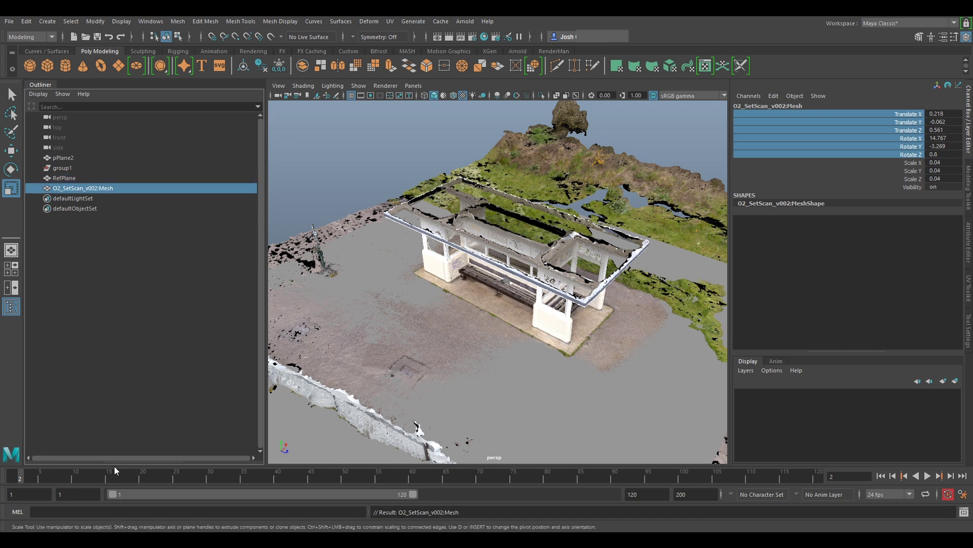
- Lock all of RefPlane's translate, rotate, scale and visibility channels
left_click(76, 178)
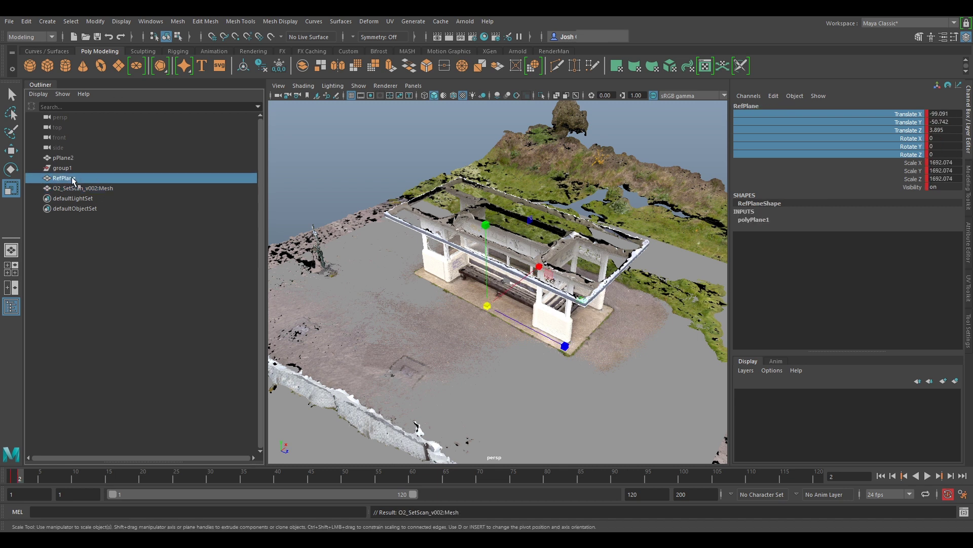
left_click(912, 188, "shift")
right_click(912, 187)
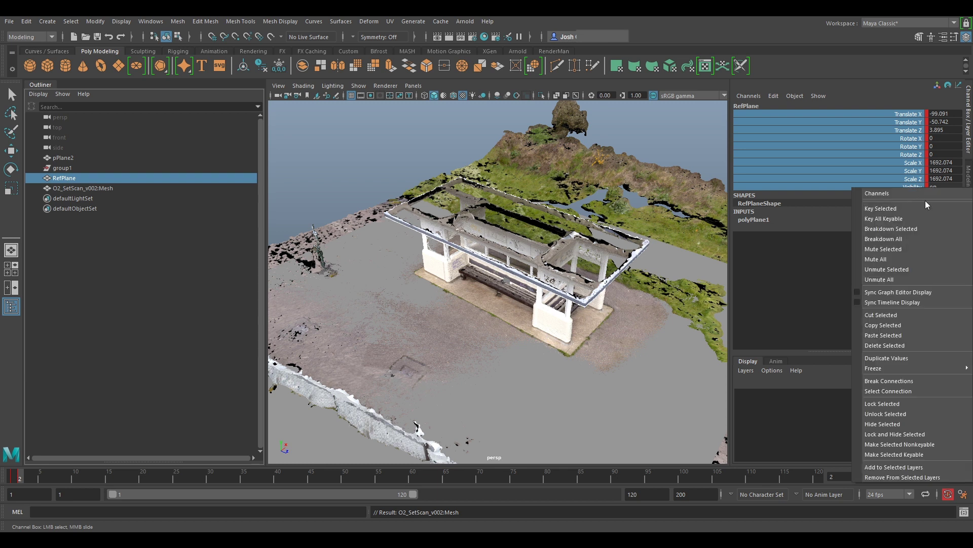
left_click(895, 405)
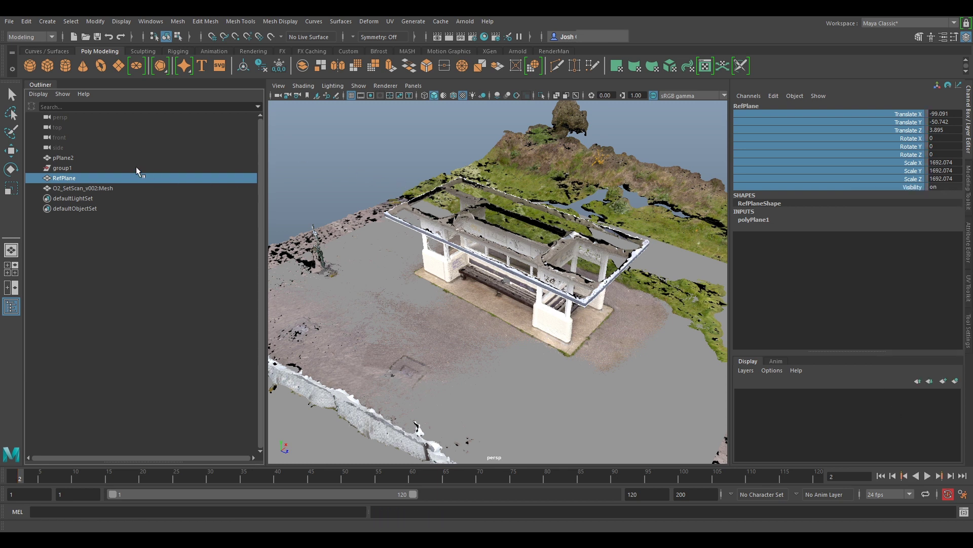
- Check RefPlane's keyed transform values at frames 1 and 2 against the unparented scan, ending on frame 2
left_click(71, 188)
left_click(68, 178)
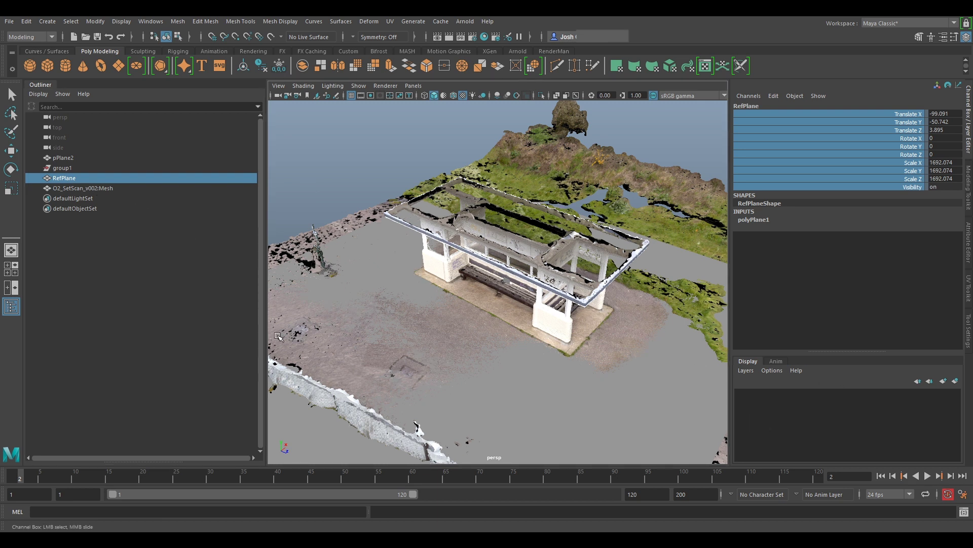
left_click(14, 478)
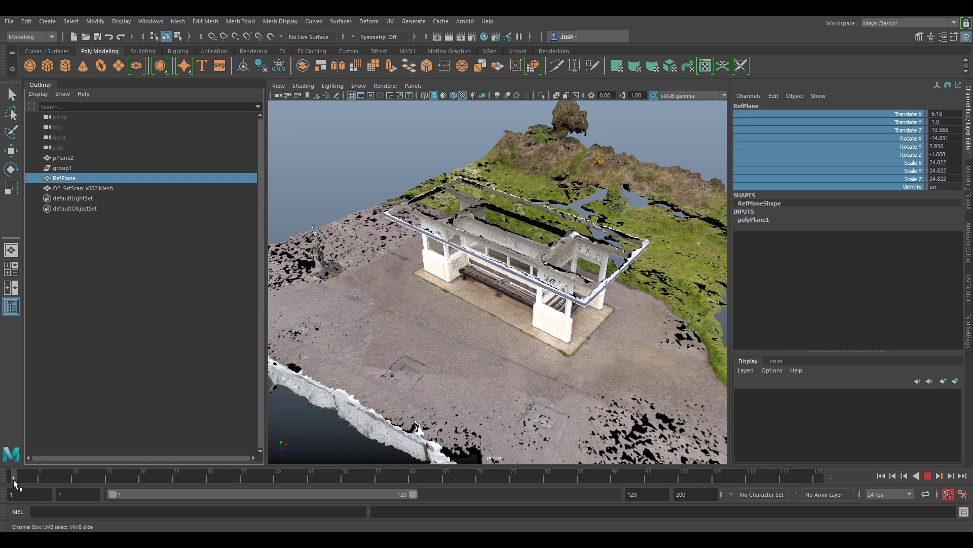
key("Escape")
left_click(19, 476)
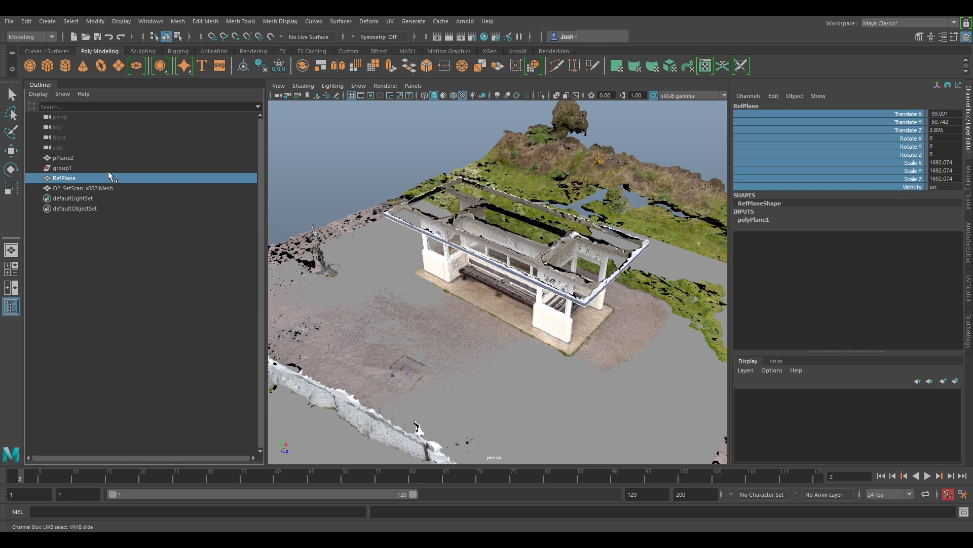
- Assign RefPlane to a new display layer named RefAgisoft and turn that layer's visibility off
key("h")
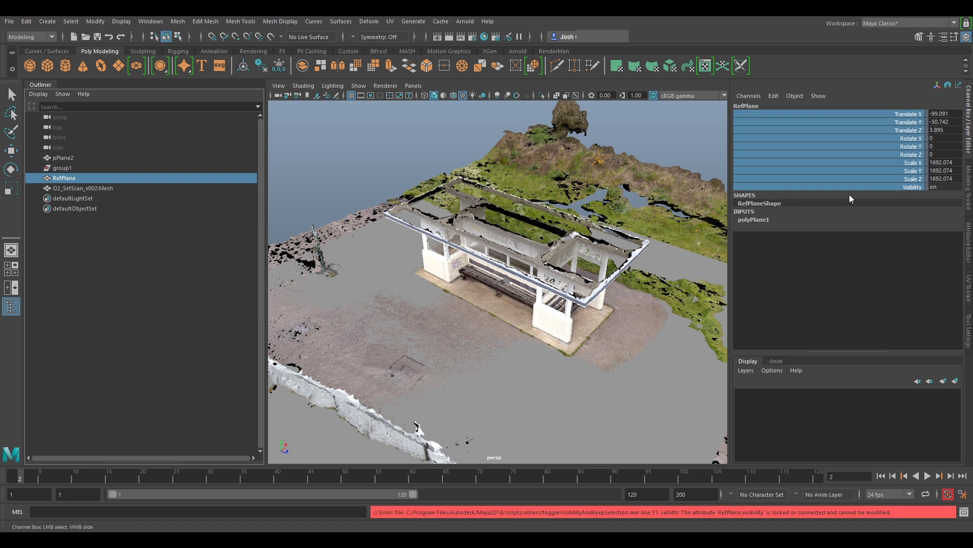
left_click(905, 188)
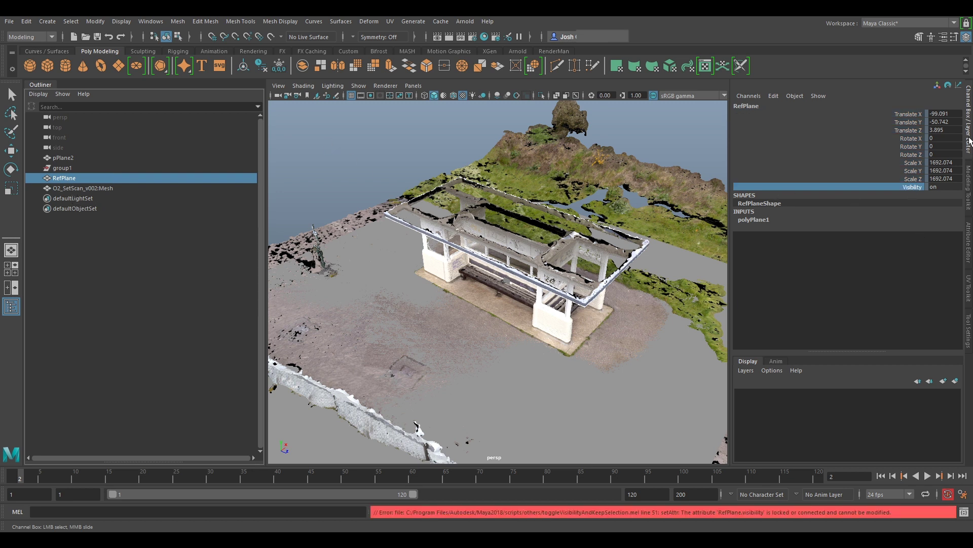
left_click(955, 381)
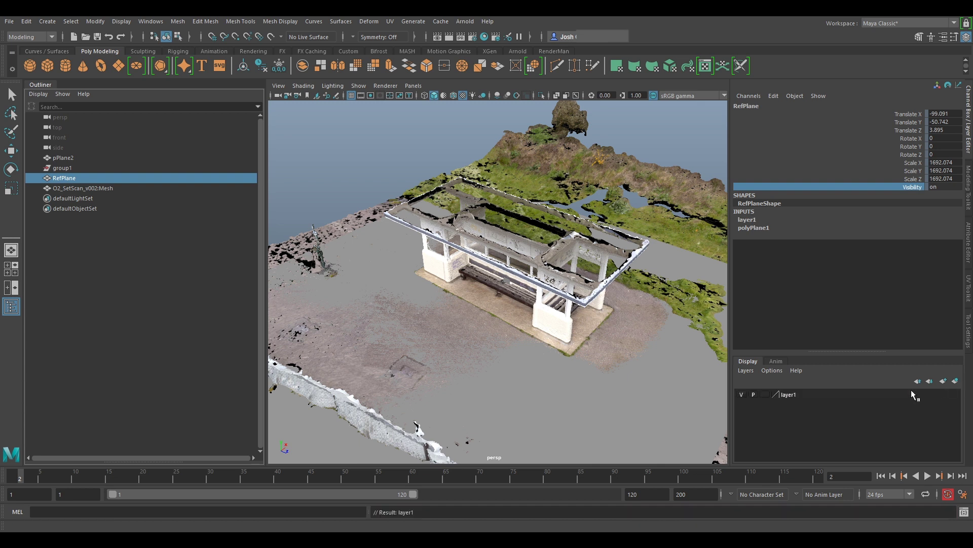
double_click(787, 398)
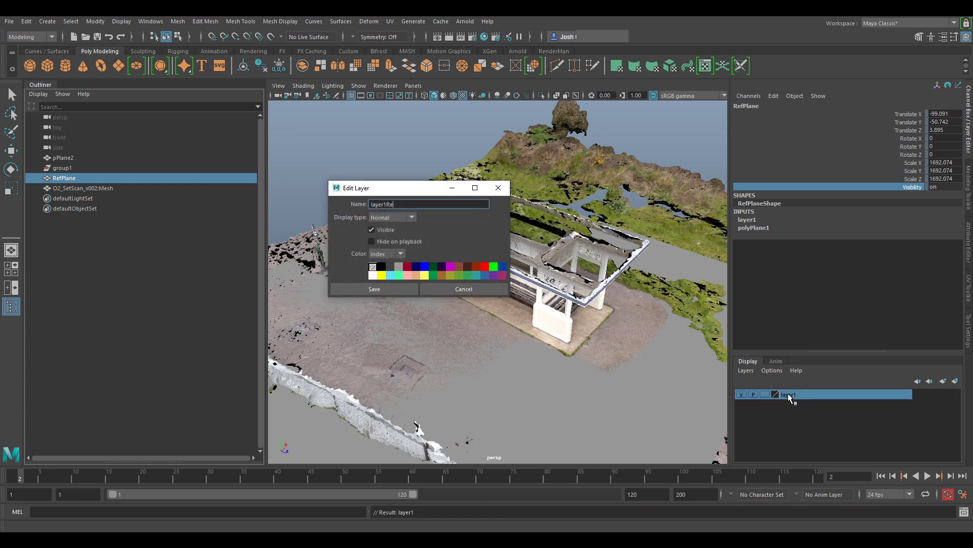
double_click(398, 204)
type("RefAgisoft")
left_click(383, 289)
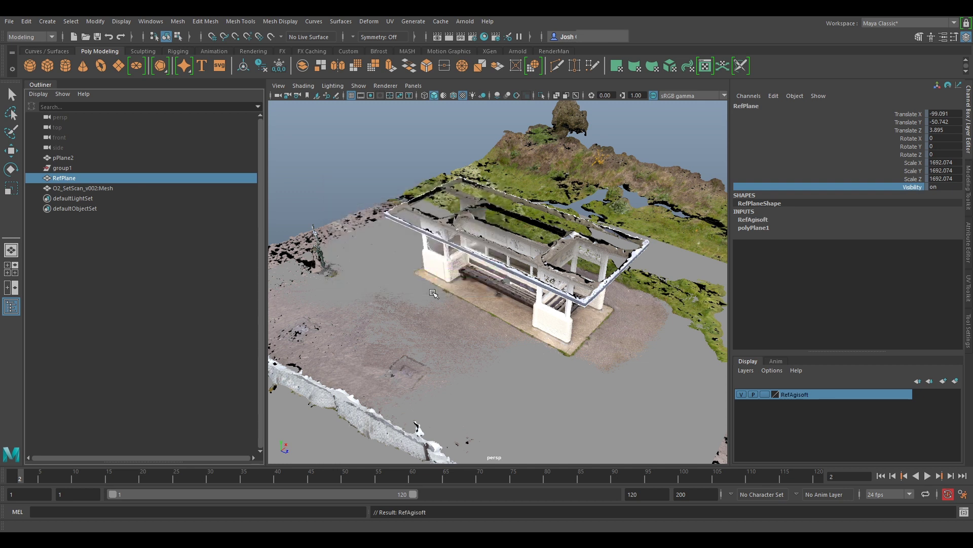
left_click(740, 394)
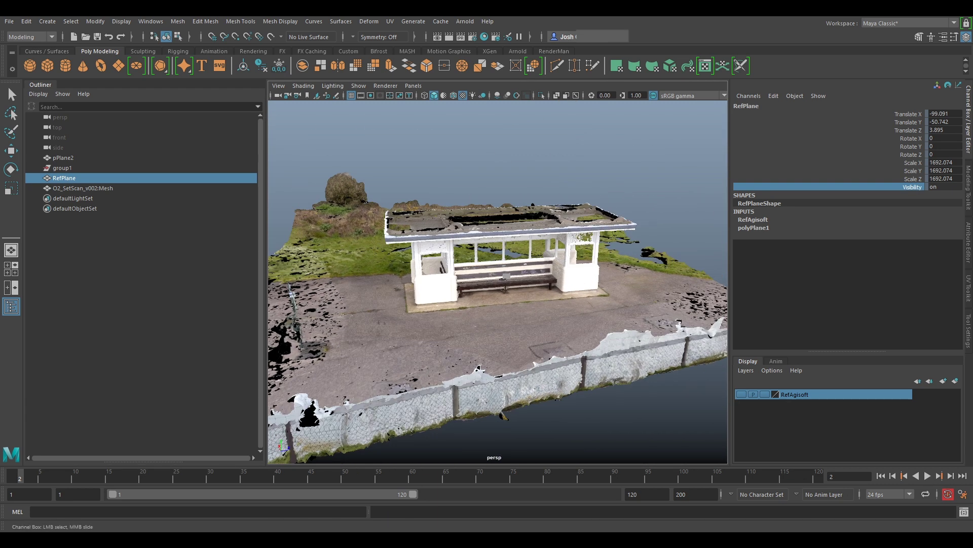
- Select the unparented scan mesh and examine its shelter, window frames, bench and surrounding ground from several sides
left_click(82, 189)
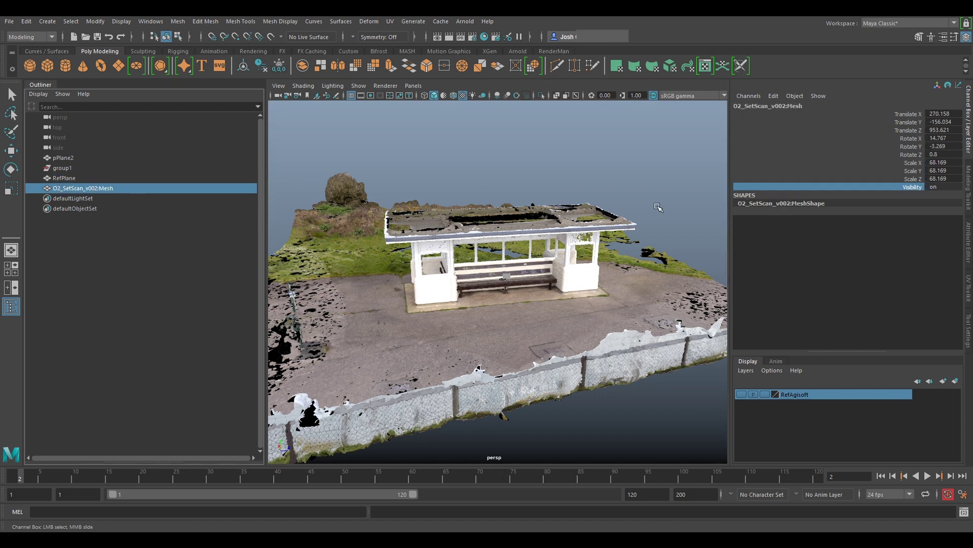
left_click_drag(534, 264, 497, 229, "alt")
scroll(501, 271, "up", 4)
scroll(501, 271, "up", 3)
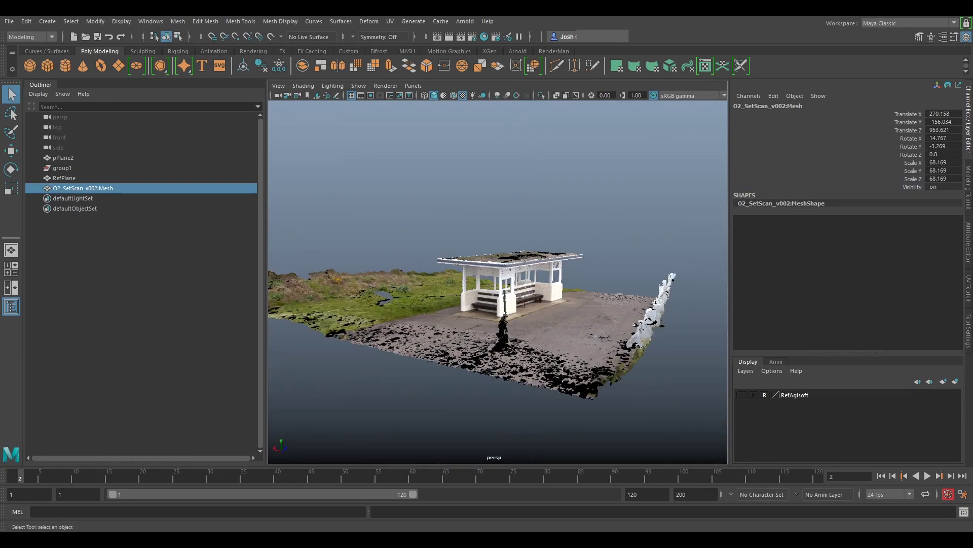
mouse_move(563, 172)
left_mouse_down("alt")
mouse_move(548, 176)
mouse_move(550, 165)
mouse_move(566, 186)
mouse_move(546, 168)
left_mouse_up("alt")
left_click_drag(459, 324, 522, 327, "alt")
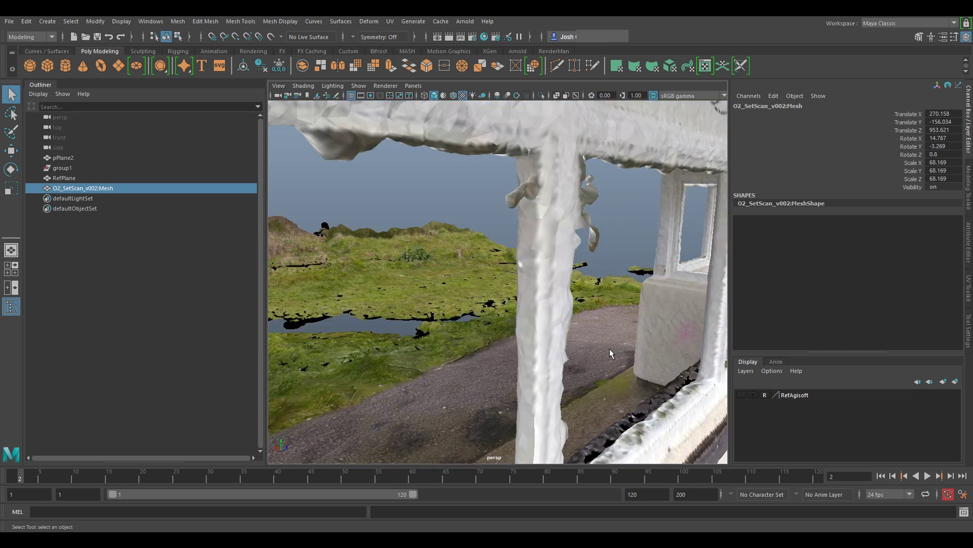
left_click_drag(584, 363, 528, 355, "alt")
middle_click_drag(528, 355, 608, 355, "alt")
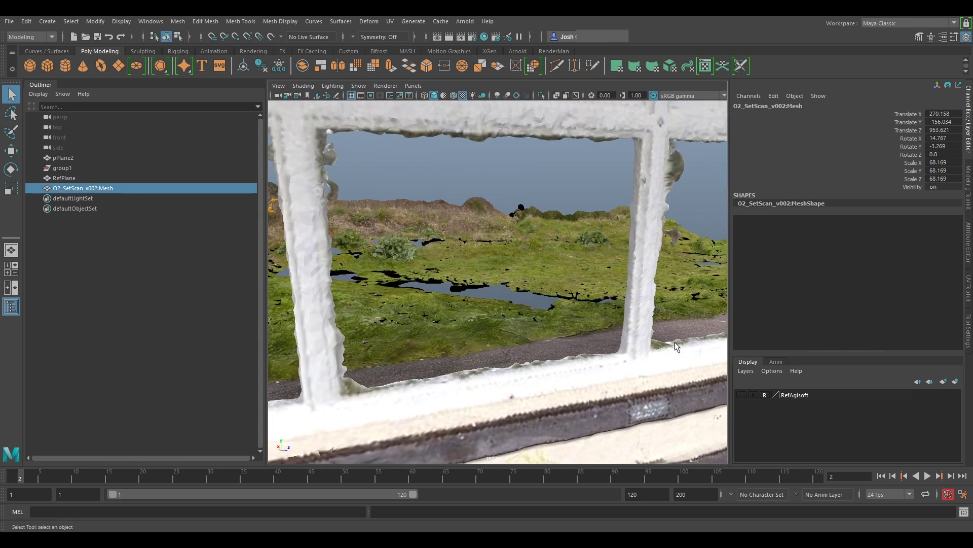
scroll(456, 248, "down", 10)
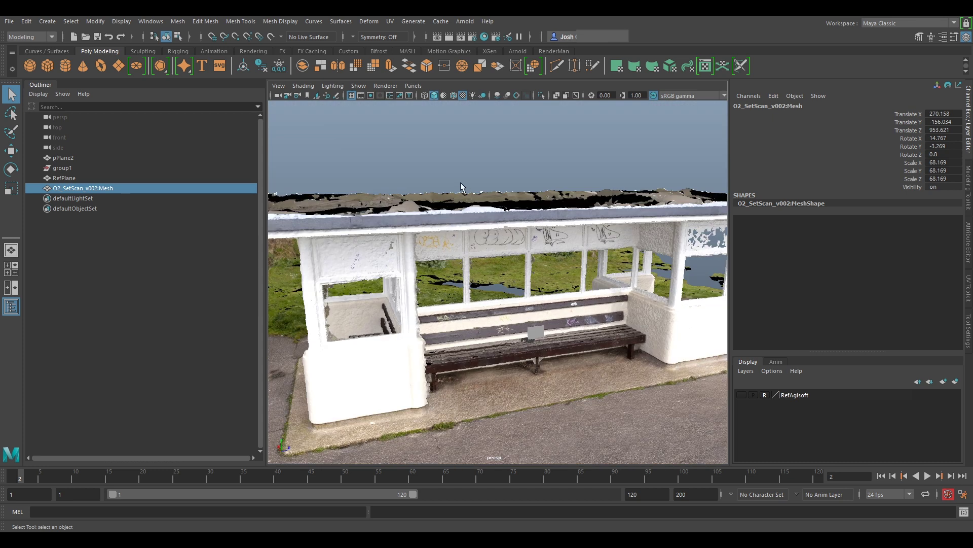
left_click_drag(492, 321, 499, 317, "alt")
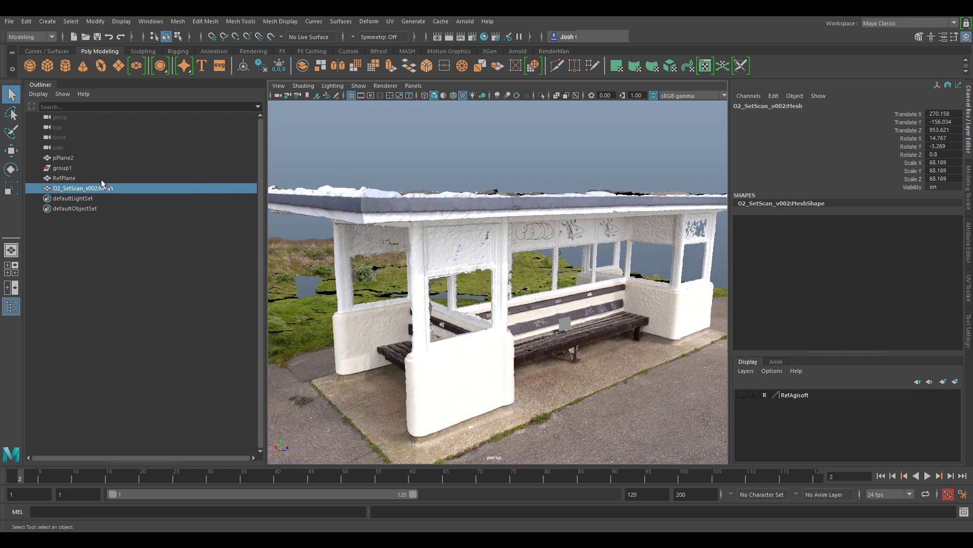
scroll(549, 317, "down", 3)
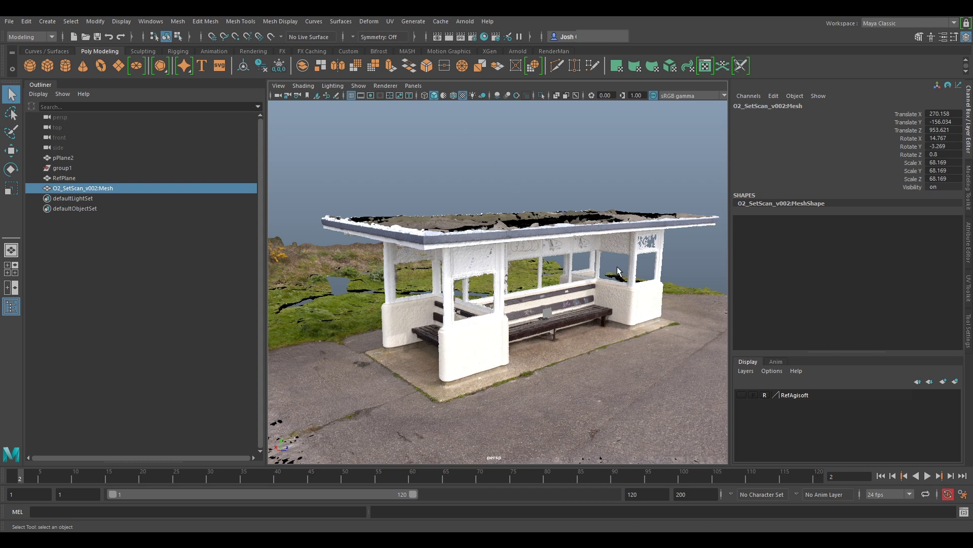
- Save the scene under the new file name O2_Layout_v002.ma in the setScan Layout folder
left_click_drag(511, 301, 446, 280, "alt")
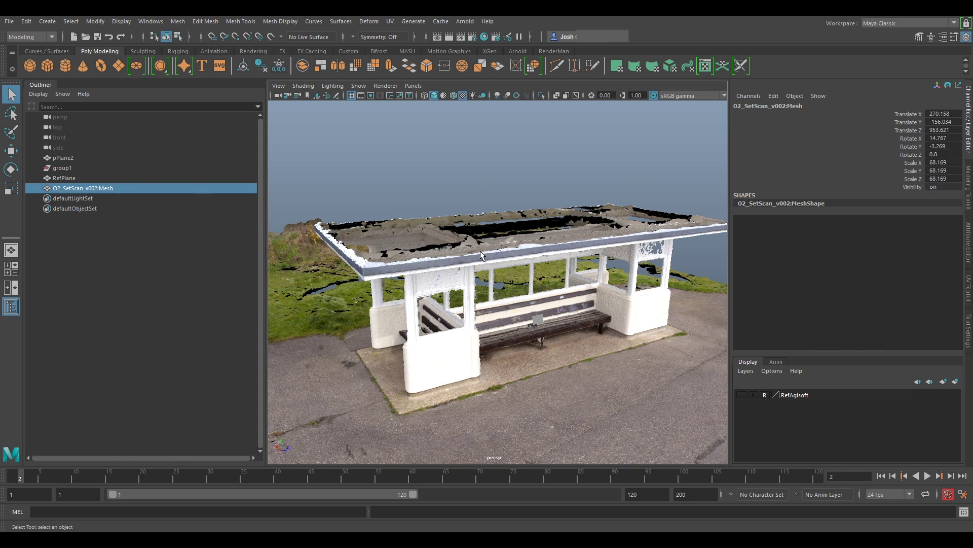
left_click(67, 169)
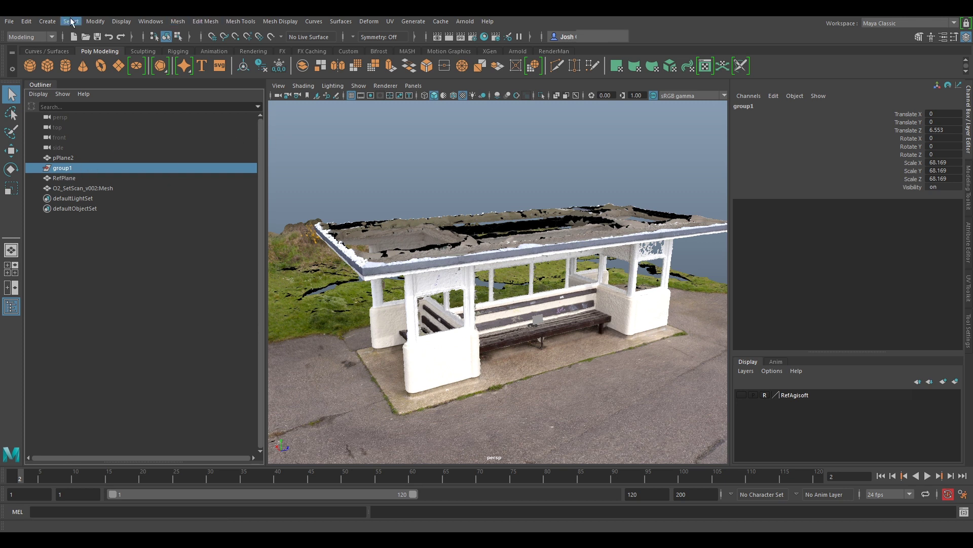
left_click(10, 21)
left_click(35, 74)
left_click(318, 183)
left_click_drag(312, 439, 300, 439)
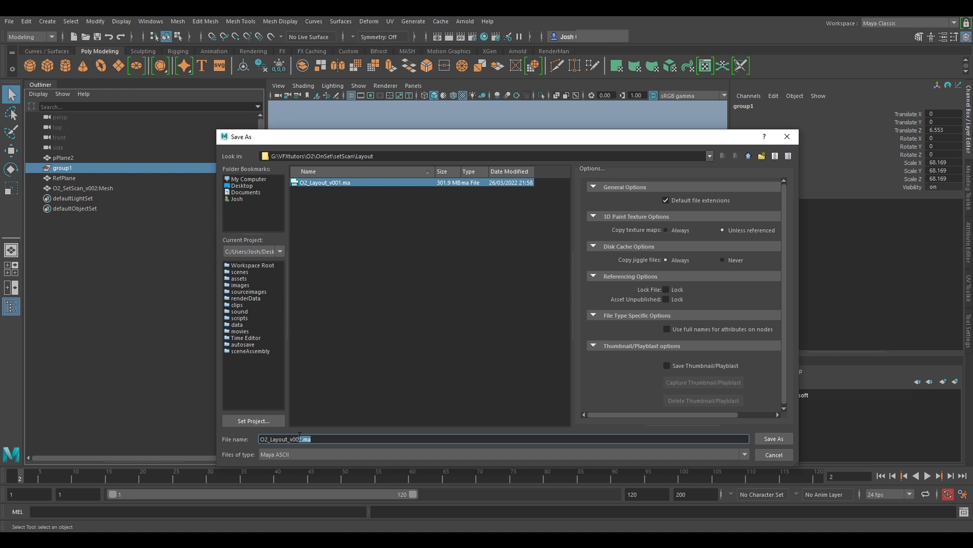
type("2")
left_click(763, 438)
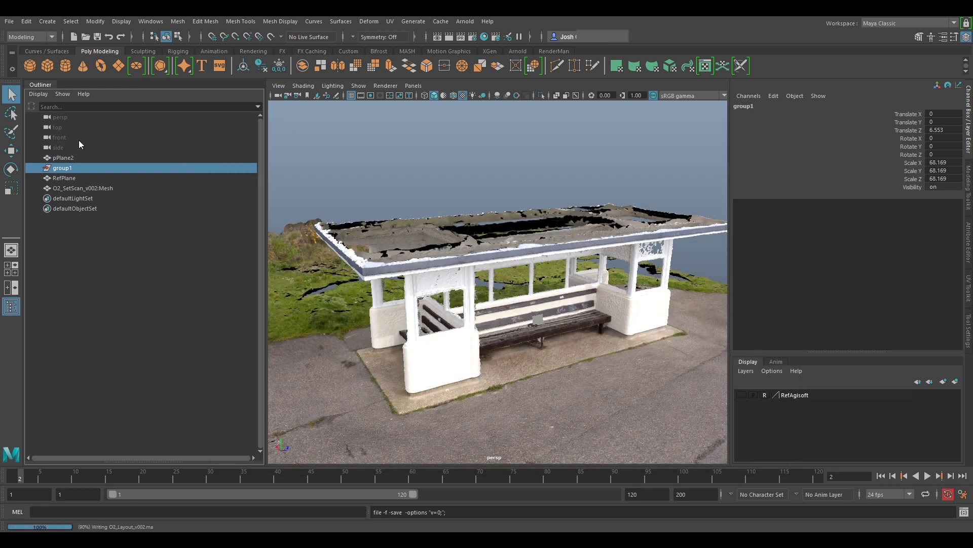
- Check the transform values of the scan mesh, group1 and pPlane2, and RefPlane's keyed values at frames 1 and 2
left_click(102, 188)
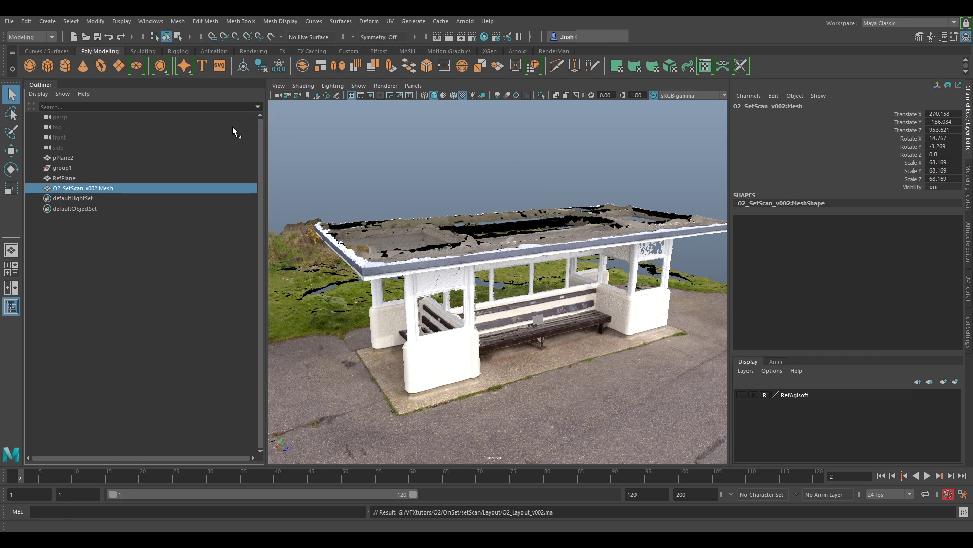
left_click(63, 168)
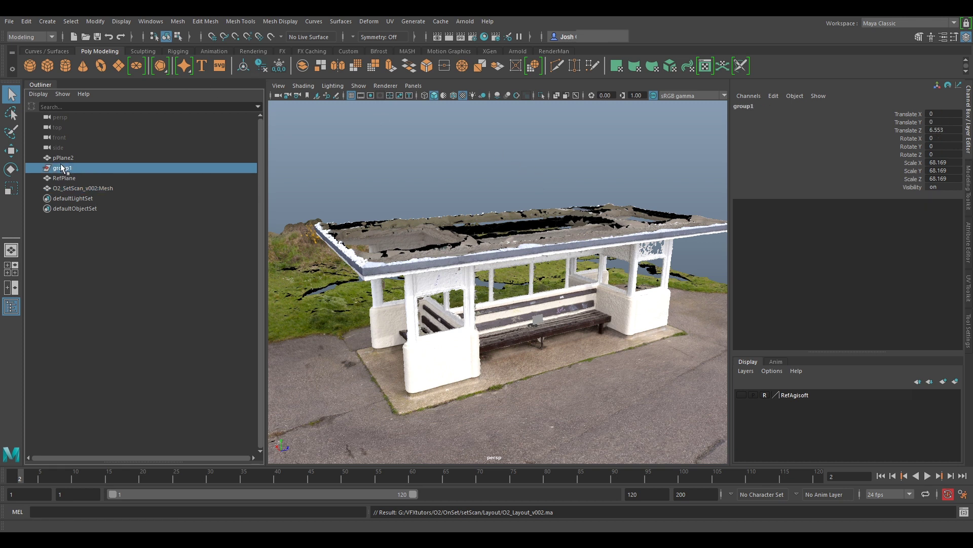
left_click(61, 158)
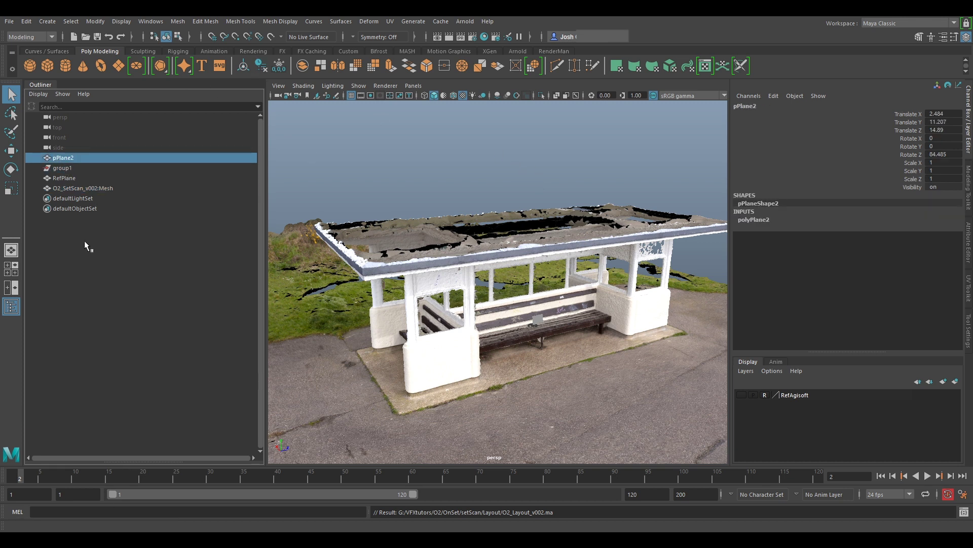
left_click(65, 178)
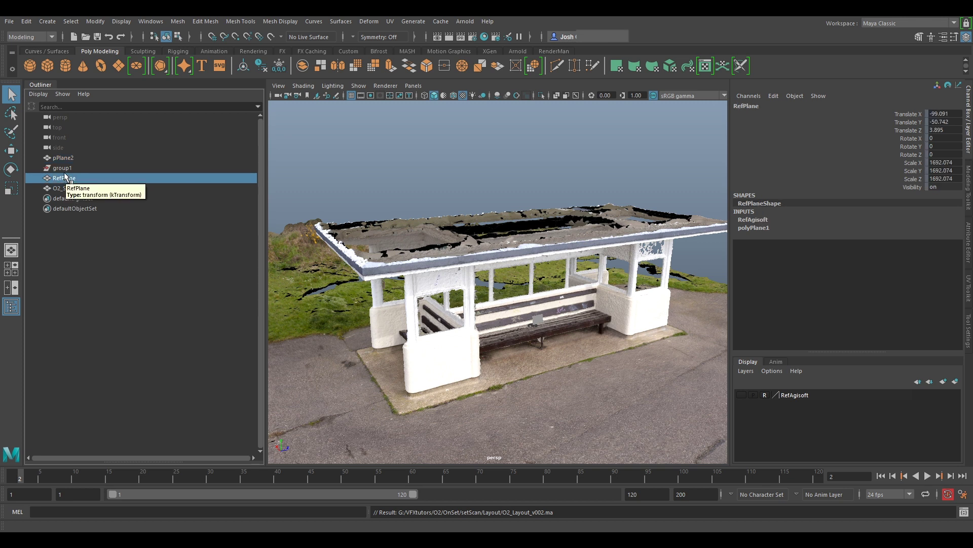
key("alt+v")
left_click_drag(17, 478, 14, 479)
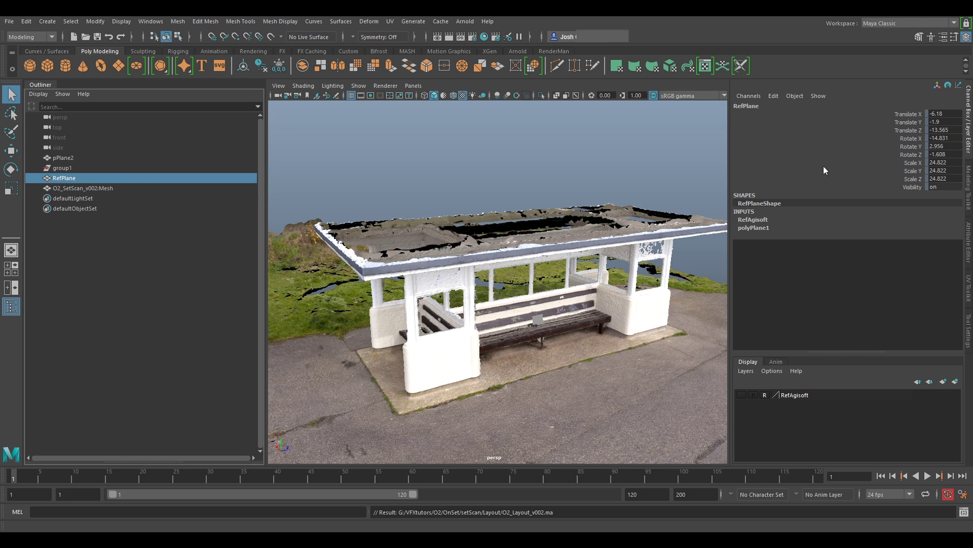
left_click(20, 479)
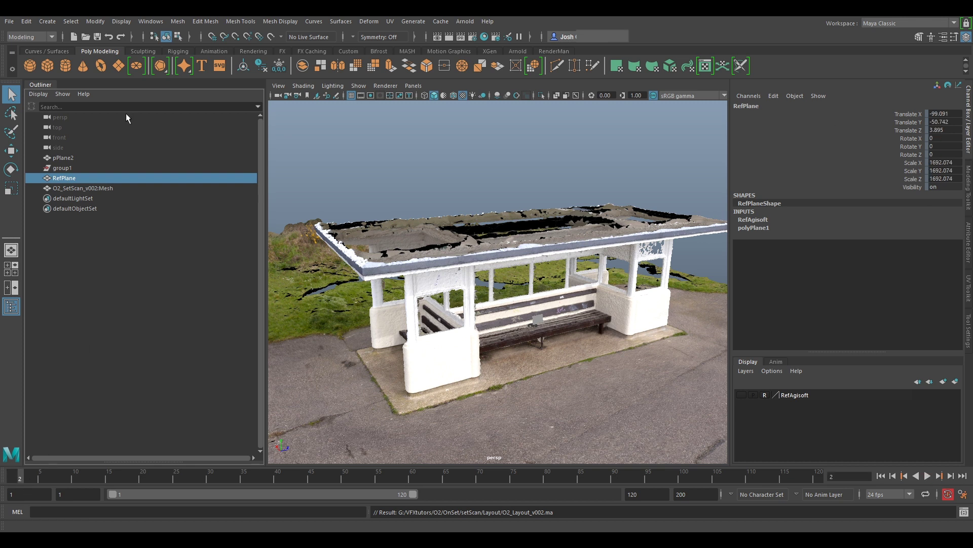
- Freeze the scan mesh's transformations and turn on selection highlighting in the viewport
left_click(117, 188)
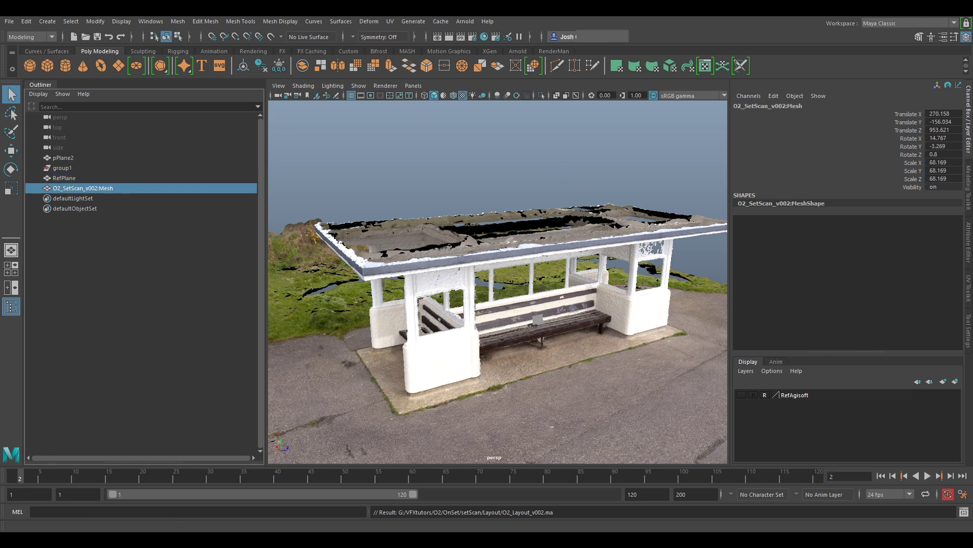
left_click(279, 70)
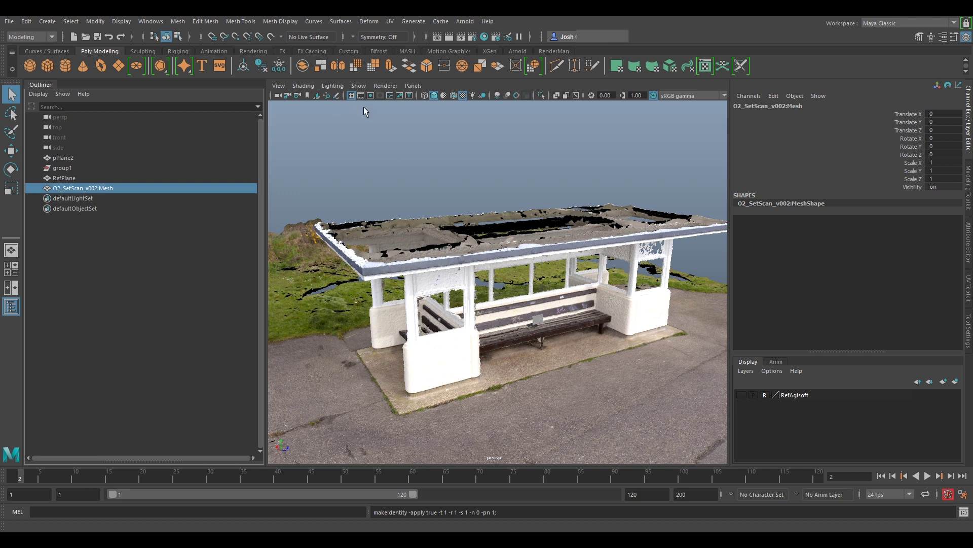
left_click(359, 87)
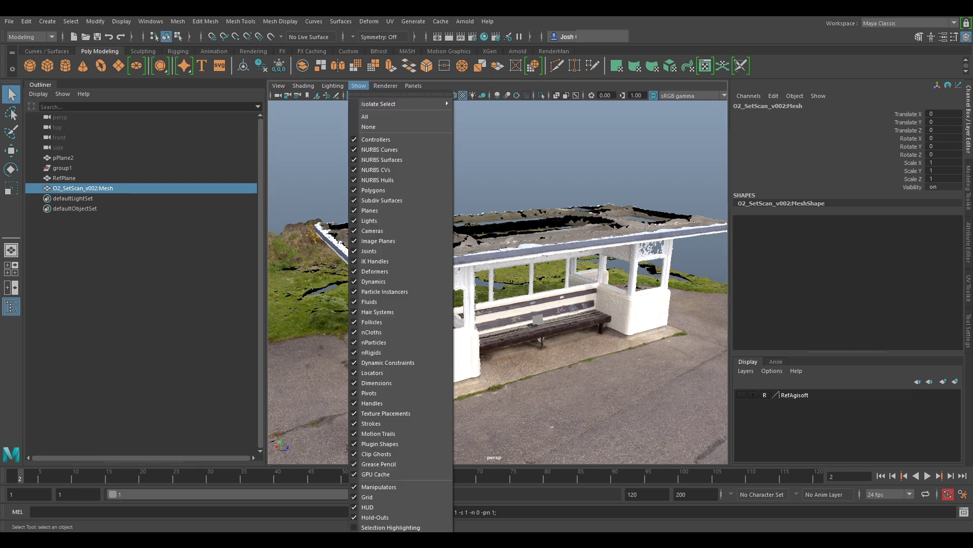
left_click(390, 527)
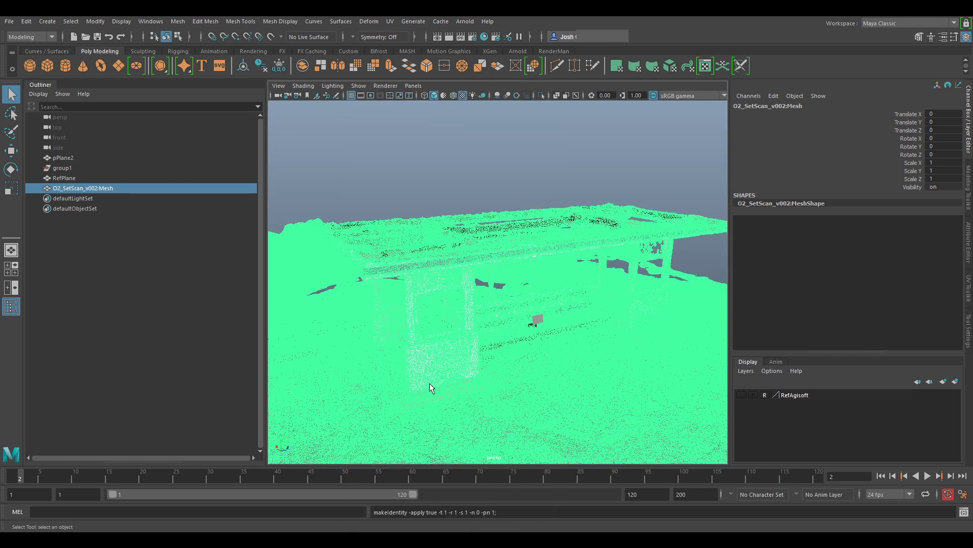
- Reselect the scan mesh in a wider view, freeze its transformations again and delete its history
left_click(467, 177)
scroll(457, 237, "down", 6)
left_click_drag(457, 236, 484, 258, "alt")
scroll(485, 290, "up", 2)
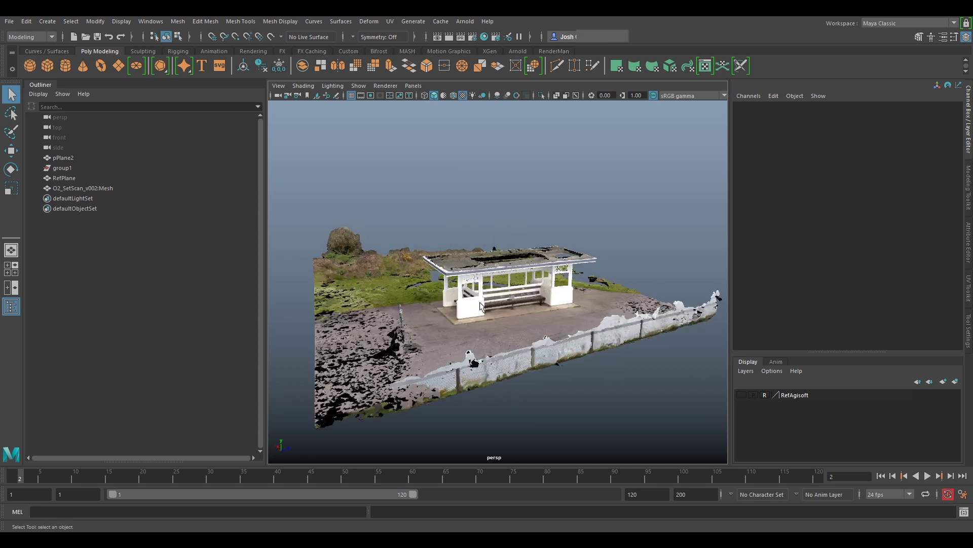
left_click(481, 308)
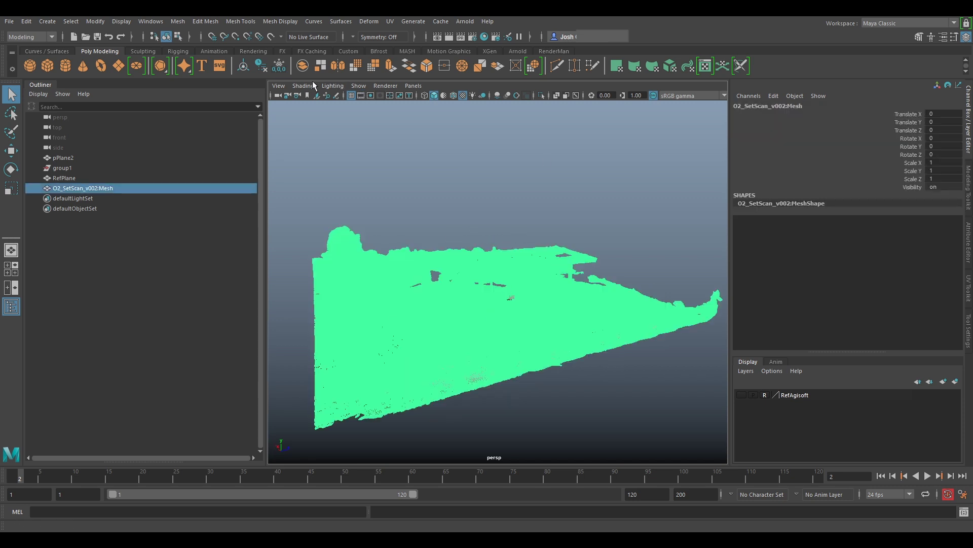
left_click(280, 69)
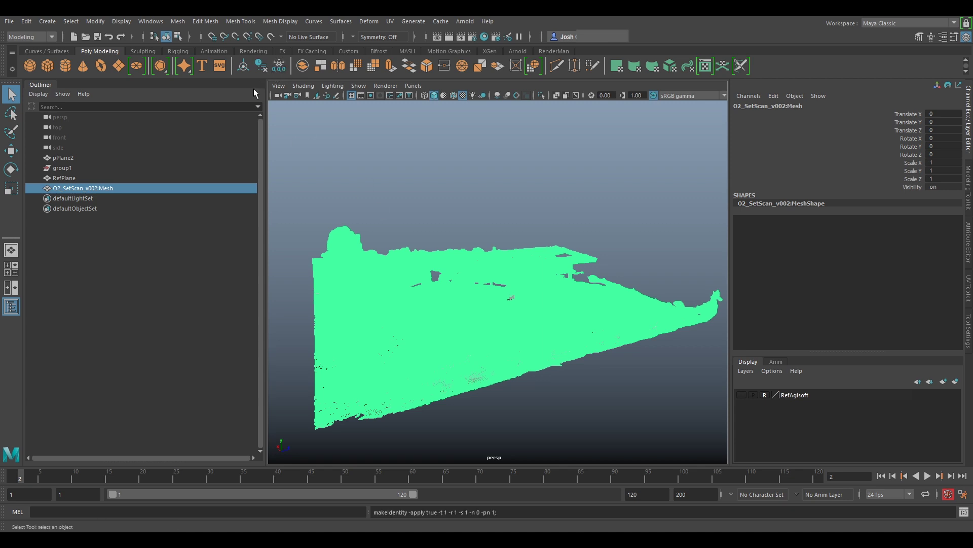
left_click(28, 21)
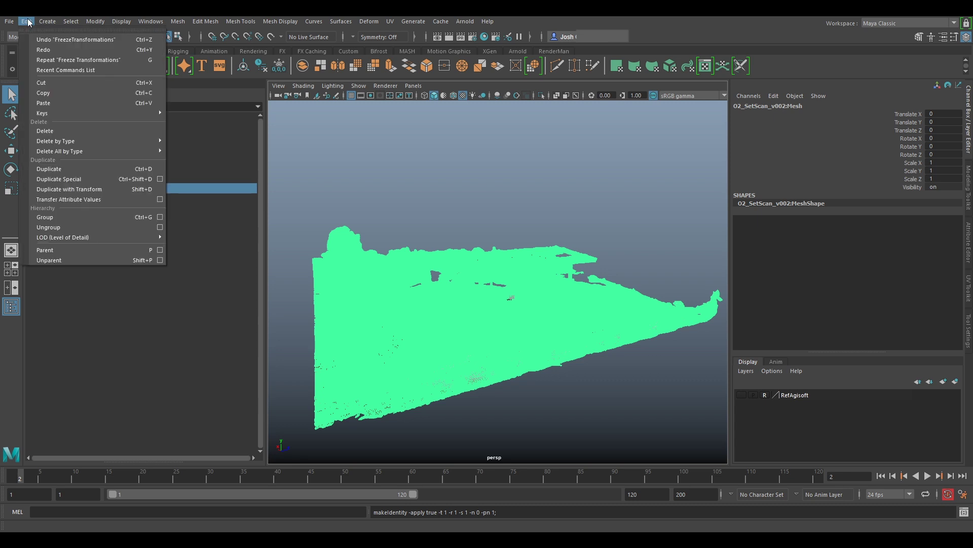
mouse_move(95, 21)
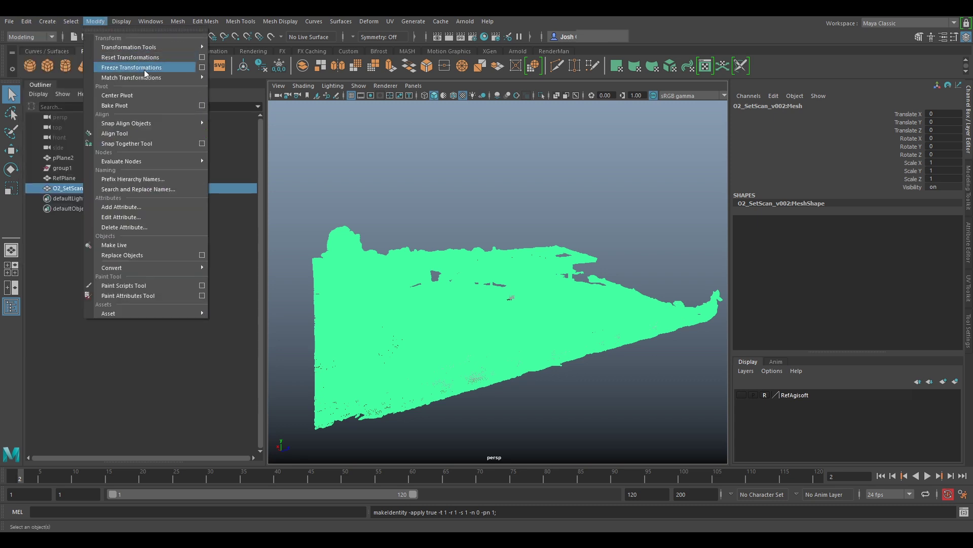
left_click(466, 155)
left_click(262, 70)
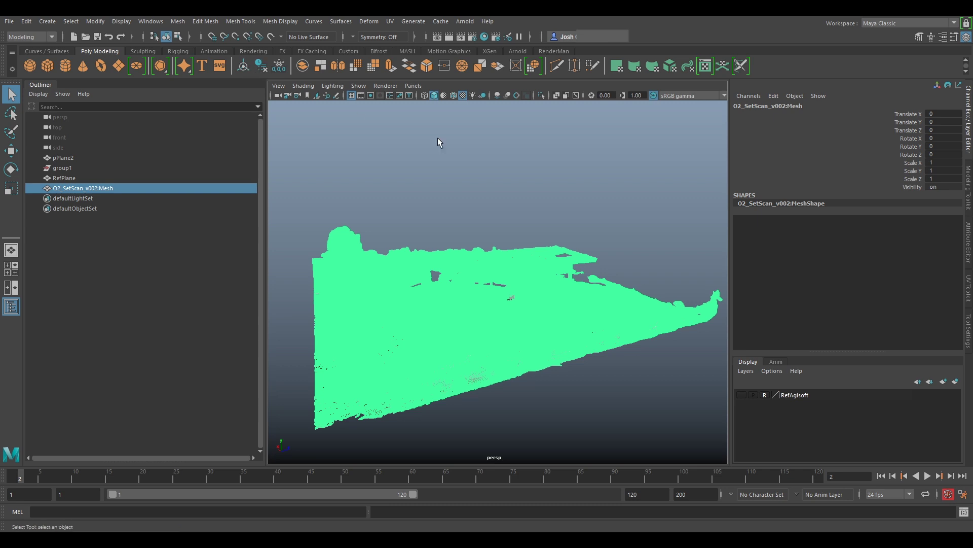
- Show the scan mesh's move manipulator and reset its transformations
key("w")
left_click_drag(496, 247, 556, 234, "alt")
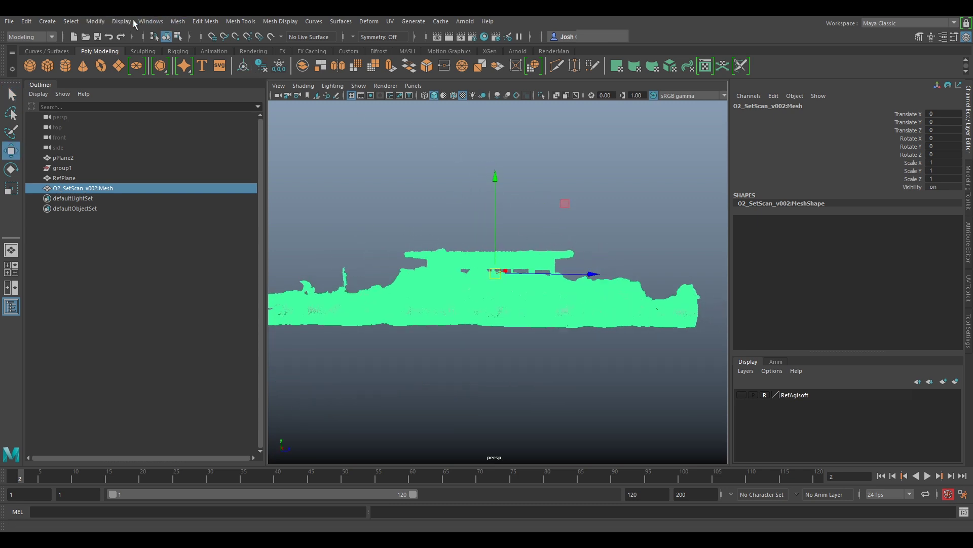
left_click(96, 21)
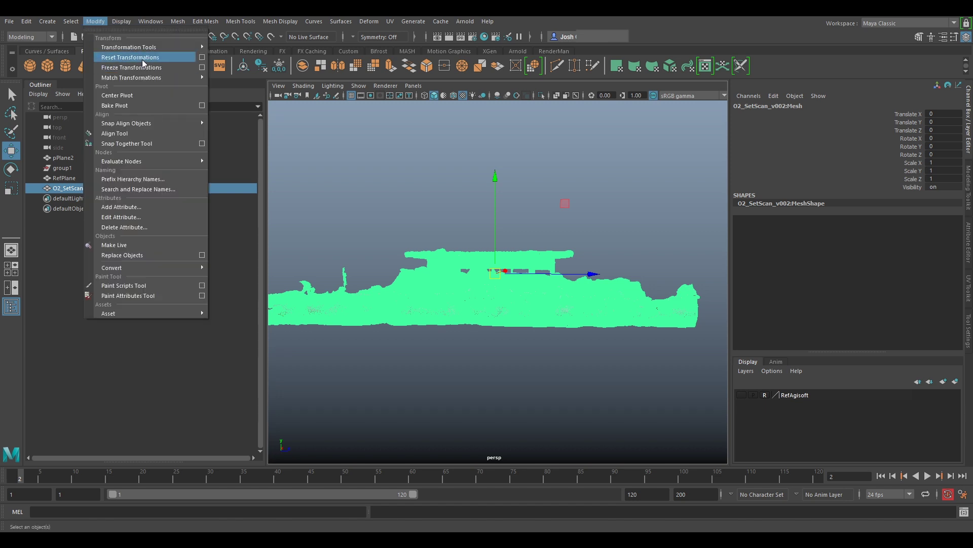
left_click(143, 57)
scroll(544, 234, "up", 3)
left_click_drag(527, 235, 608, 229, "alt")
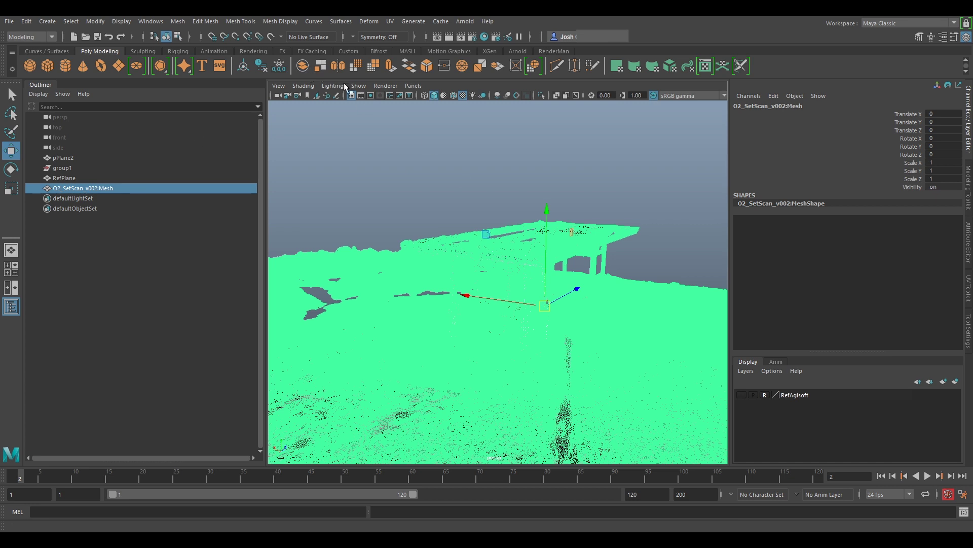
- Turn off selection highlighting in the viewport and center the scan mesh's pivot
left_click(358, 85)
left_click(397, 507)
left_click_drag(602, 291, 532, 288, "alt")
left_click(243, 71)
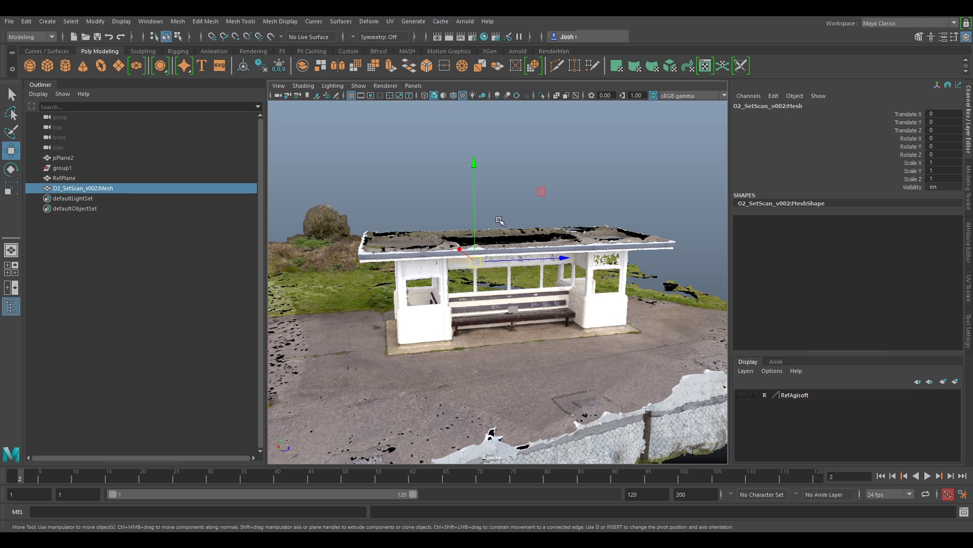
mouse_move(562, 235)
left_mouse_down("alt")
mouse_move(583, 222)
mouse_move(568, 230)
left_mouse_up("alt")
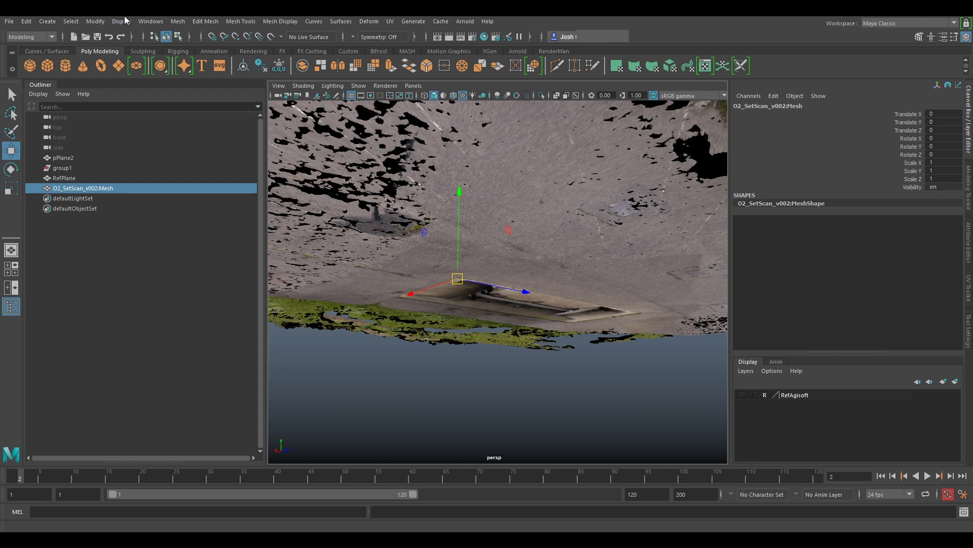
left_click(96, 23)
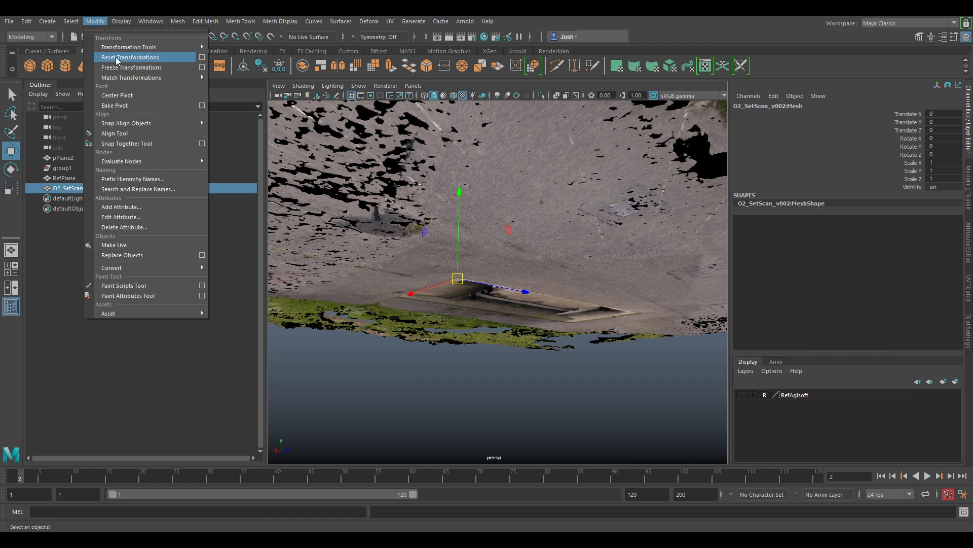
left_click(117, 95)
- Examine the scan mesh's pivot position around the shelter bench, beside the small grey plane
left_click_drag(583, 259, 568, 235, "alt")
right_click_drag(533, 206, 599, 264, "alt")
left_click_drag(548, 226, 482, 267, "alt")
middle_click_drag(482, 266, 514, 244, "alt")
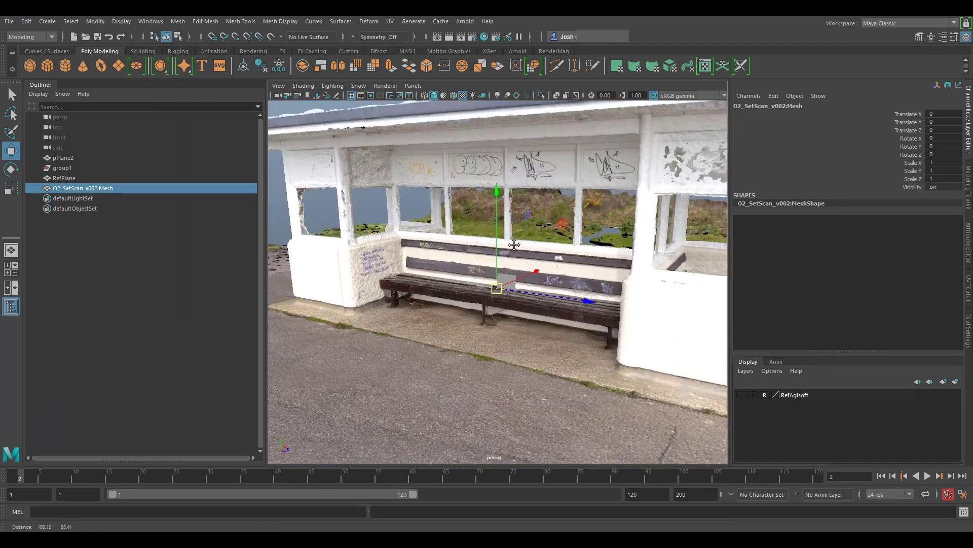
scroll(512, 247, "up", 5)
left_click_drag(498, 301, 533, 321, "alt")
middle_click_drag(533, 321, 525, 307, "alt")
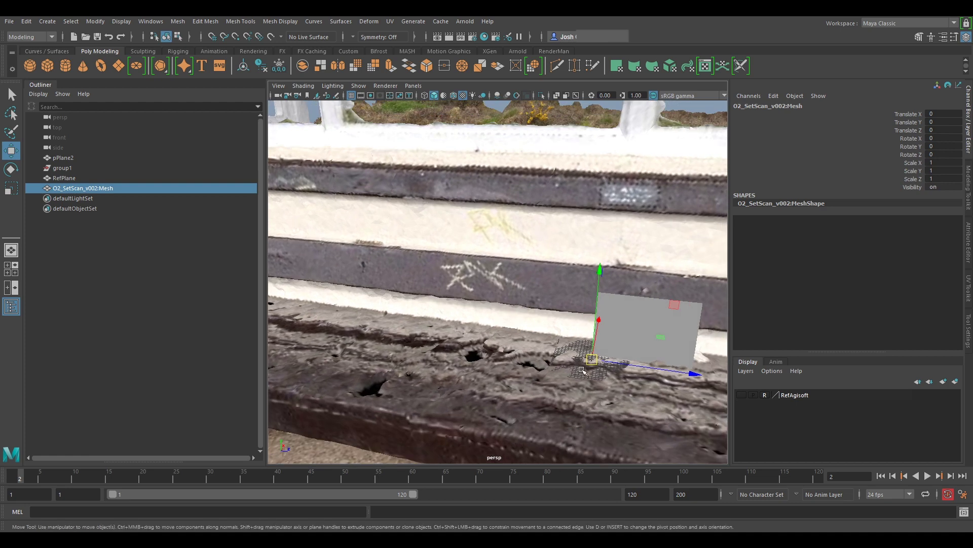
scroll(588, 361, "down", 5)
left_click_drag(589, 361, 512, 306, "alt")
right_click_drag(507, 309, 548, 315, "alt")
left_click_drag(479, 263, 502, 297, "alt")
right_click_drag(502, 297, 518, 324, "alt")
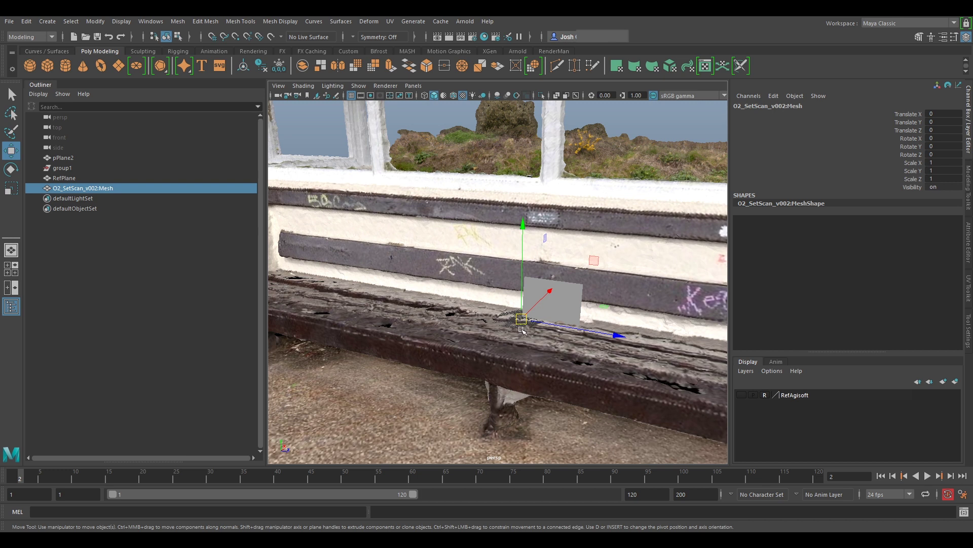
left_click_drag(454, 278, 517, 283, "alt")
middle_click_drag(517, 282, 471, 268, "alt")
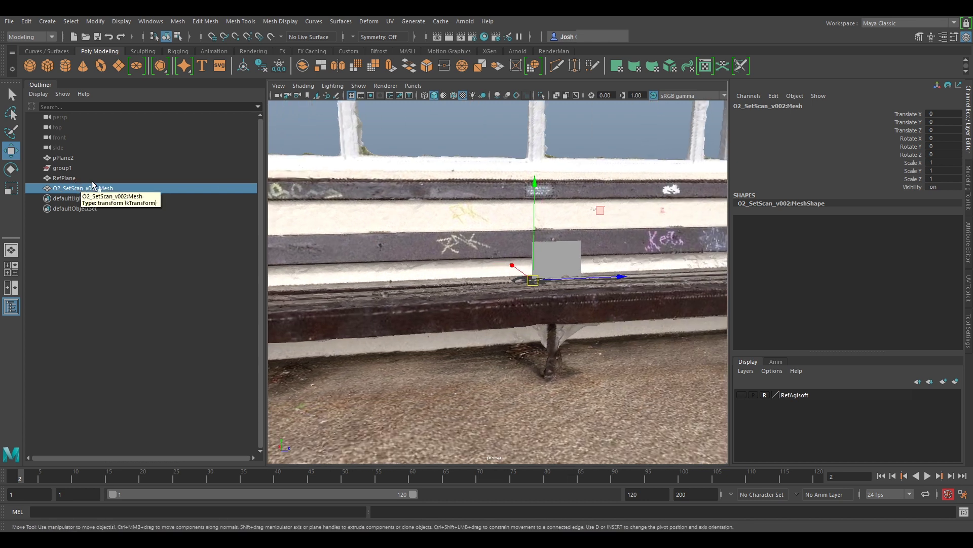
- Undo the pivot and freeze-transformation changes made to the scan mesh
key("ctrl+z")
key("ctrl+z")
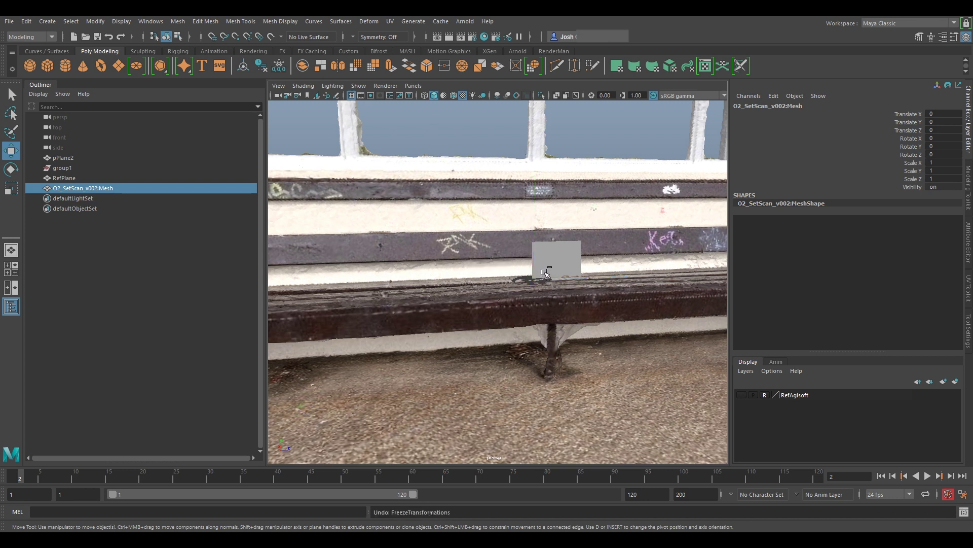
key("ctrl+z")
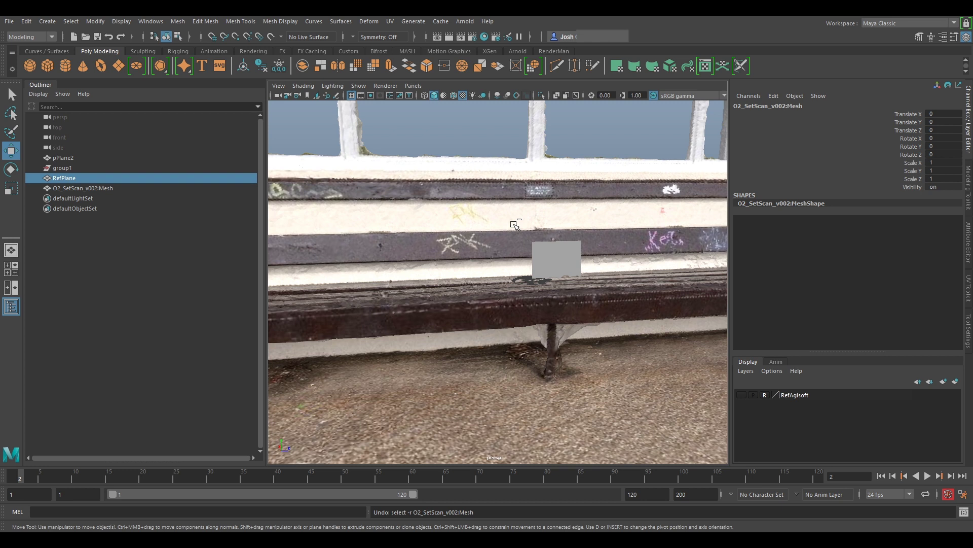
key("ctrl+z")
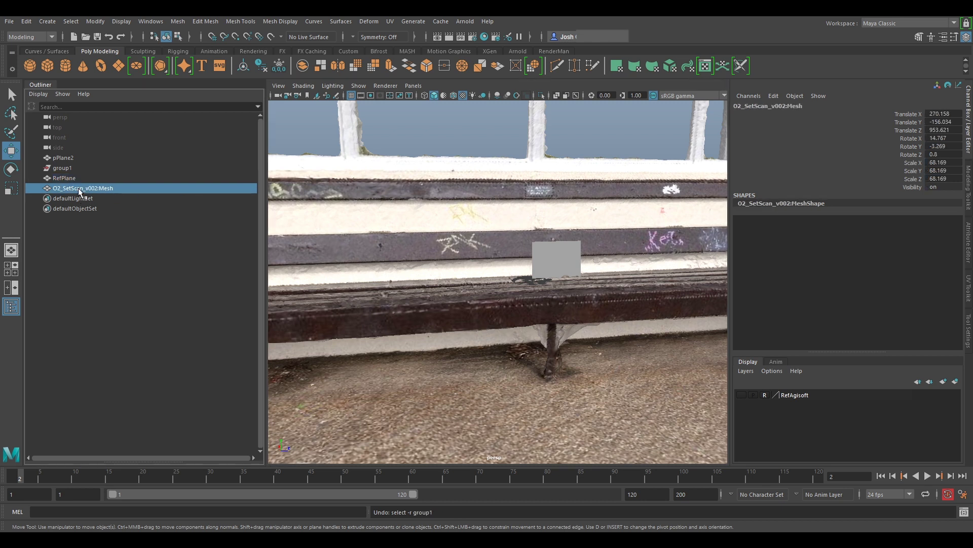
- Check the scan mesh's transform values and create a new polygon plane at the world origin near the bench seat
left_click(78, 178)
left_click(84, 188)
scroll(545, 303, "up", 5)
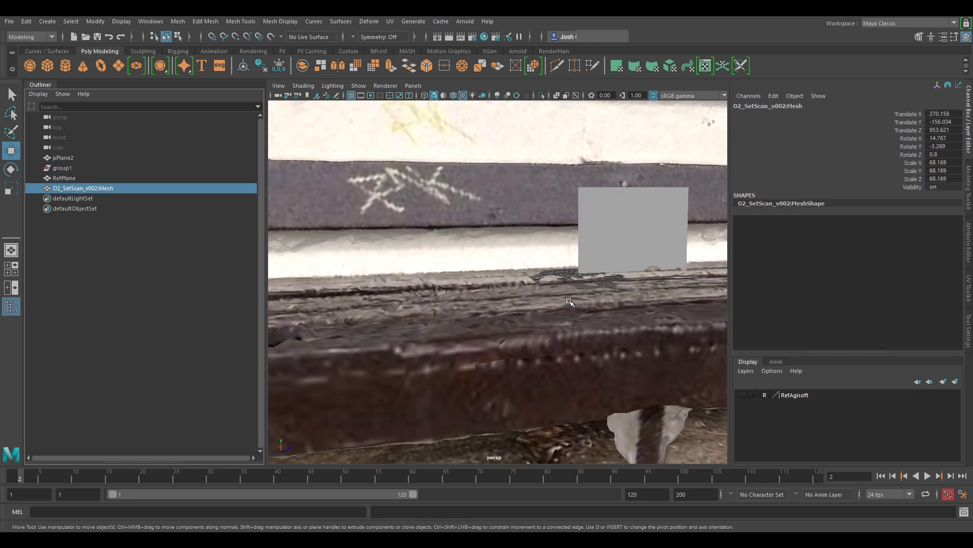
scroll(571, 303, "down", 3)
left_click(136, 65)
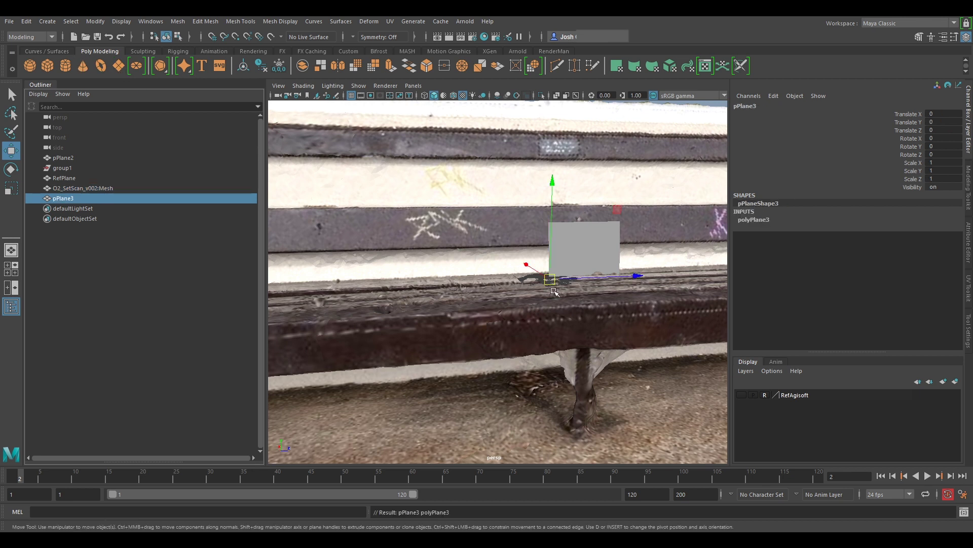
- Scale the new plane pPlane3 uniformly to about 355.858 on all axes so it spans the bench area
key("r")
left_click_drag(551, 280, 968, 292)
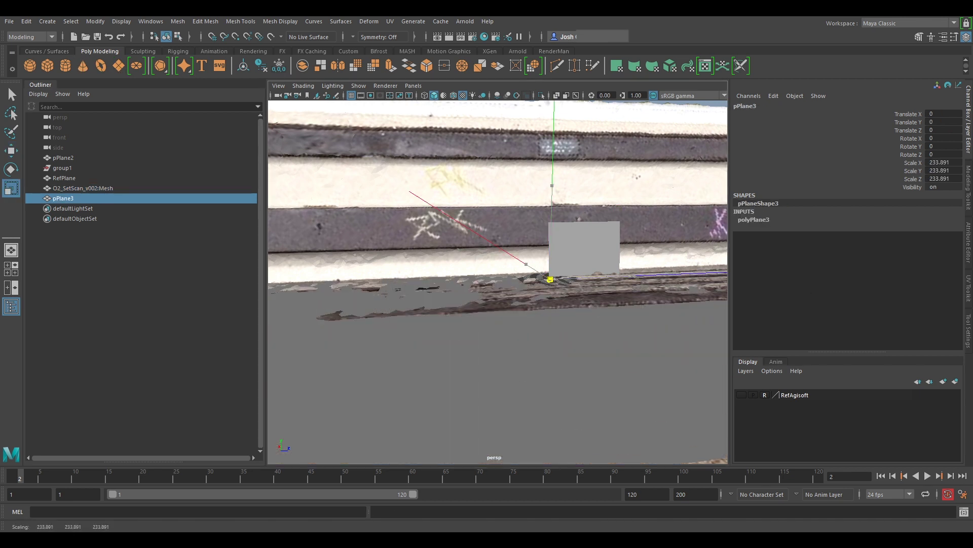
scroll(613, 279, "down", 6)
left_click_drag(612, 278, 623, 287, "alt")
scroll(622, 288, "up", 5)
left_click_drag(519, 303, 604, 302)
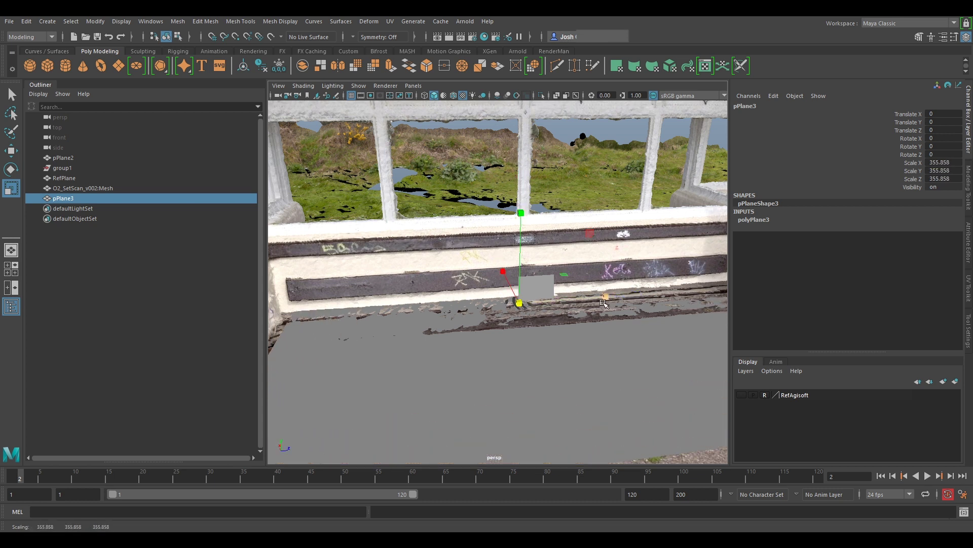
- Unlock RefPlane's translate, rotate, scale and visibility channels
left_click(64, 178)
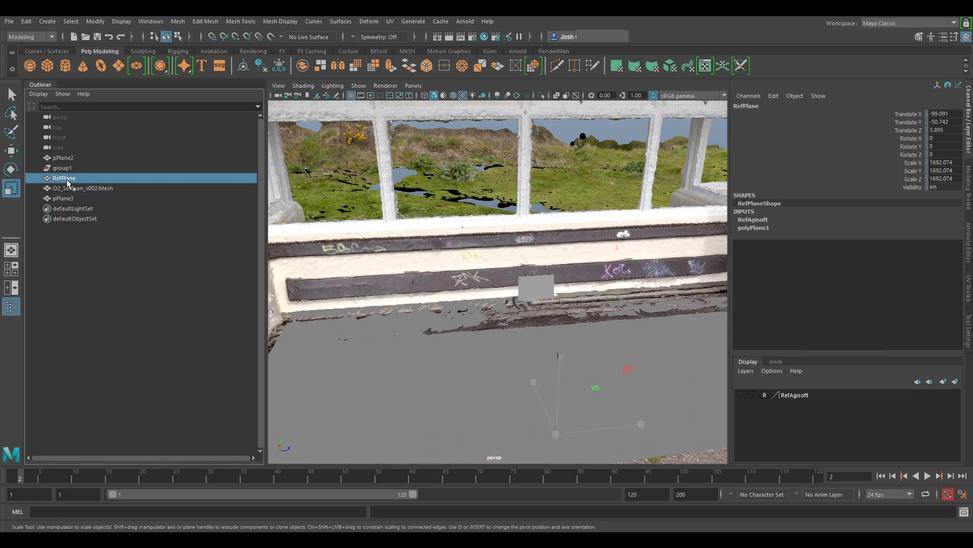
left_click(910, 114)
left_click(914, 188, "shift")
right_click(914, 187)
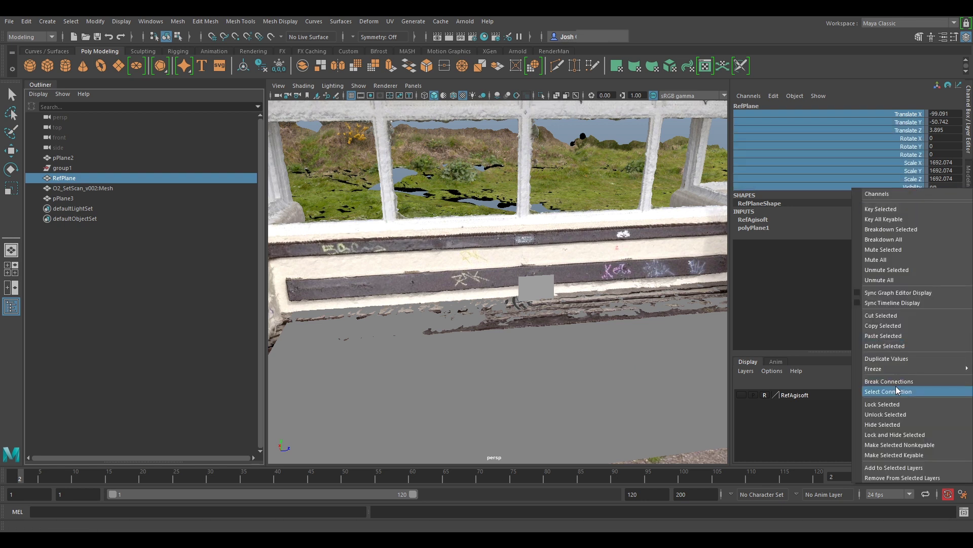
left_click(895, 404)
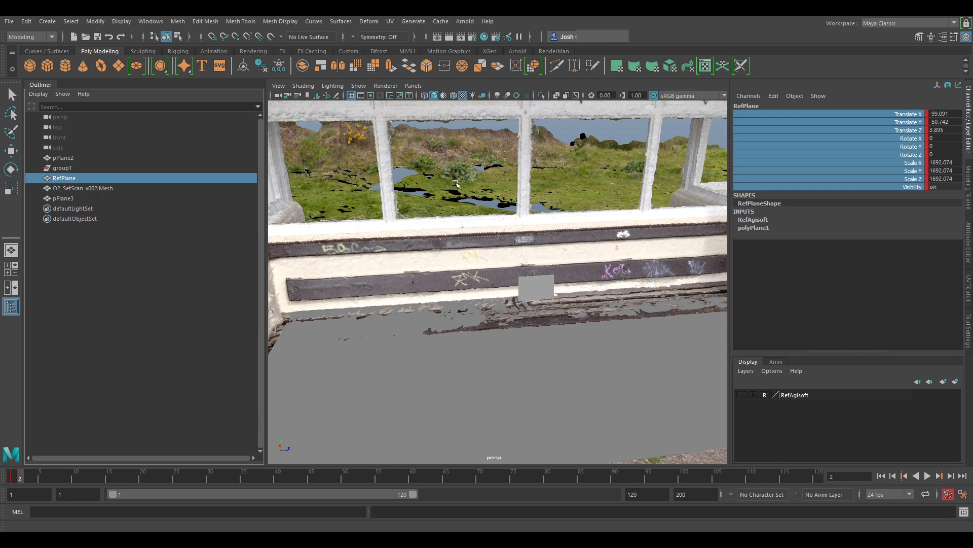
- Try parenting the scan mesh under RefPlane, and undo the attempt
left_click(82, 198)
left_click(81, 189)
middle_click_drag(81, 191, 73, 182)
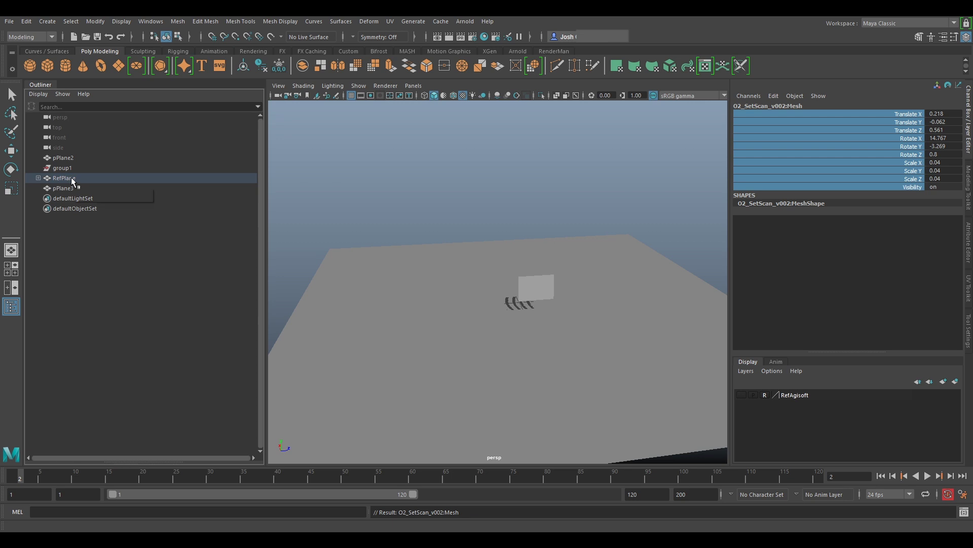
left_click(71, 179)
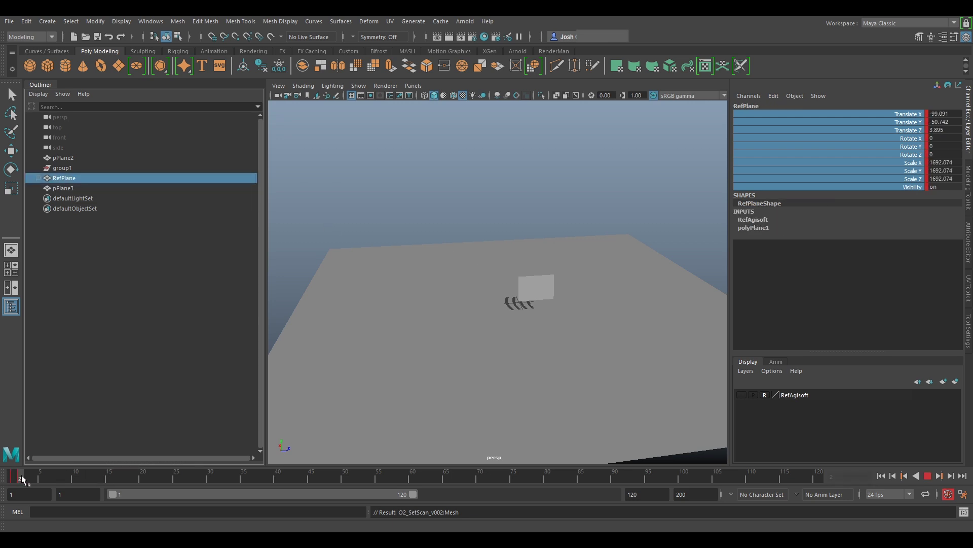
key("ctrl+z")
key("ctrl+z")
key("ctrl+z")
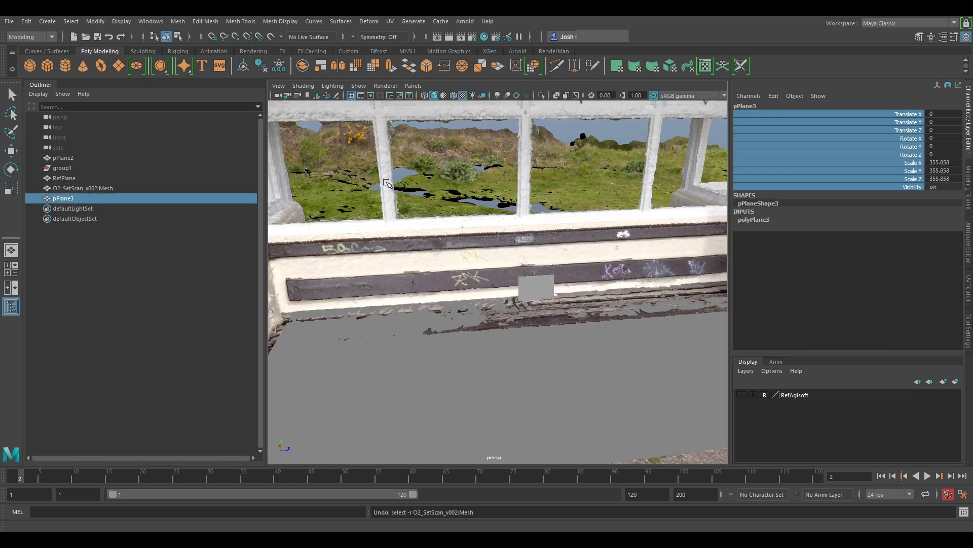
- Make the RefAgisoft display layer visible and hide pPlane3 at the bench
left_click(60, 178)
left_click_drag(493, 220, 522, 213, "alt")
left_click(108, 189)
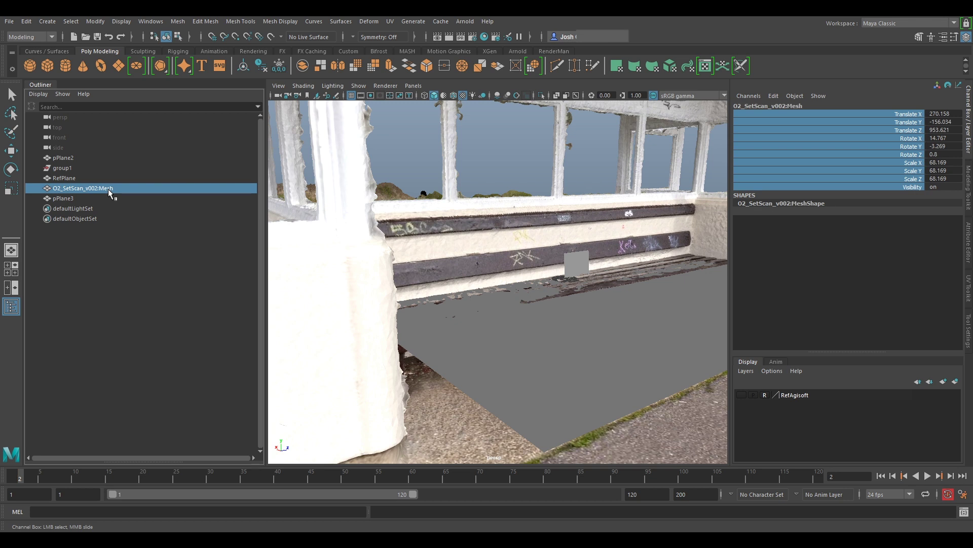
left_click(64, 178)
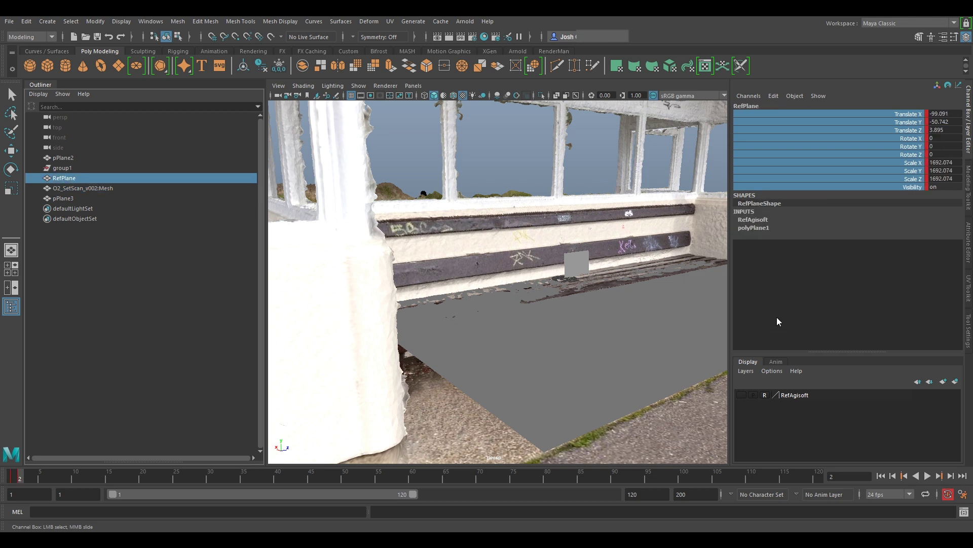
scroll(517, 366, "down", 5)
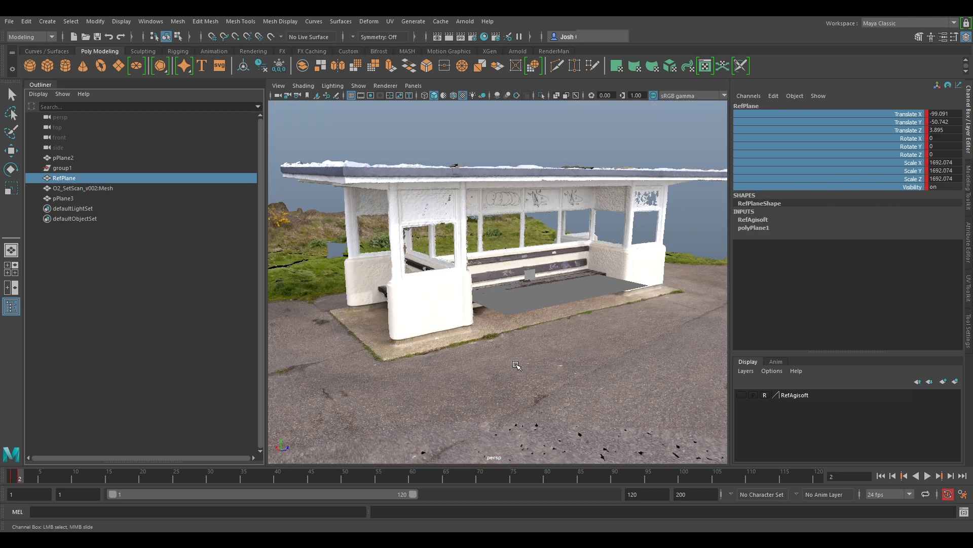
left_click(741, 395)
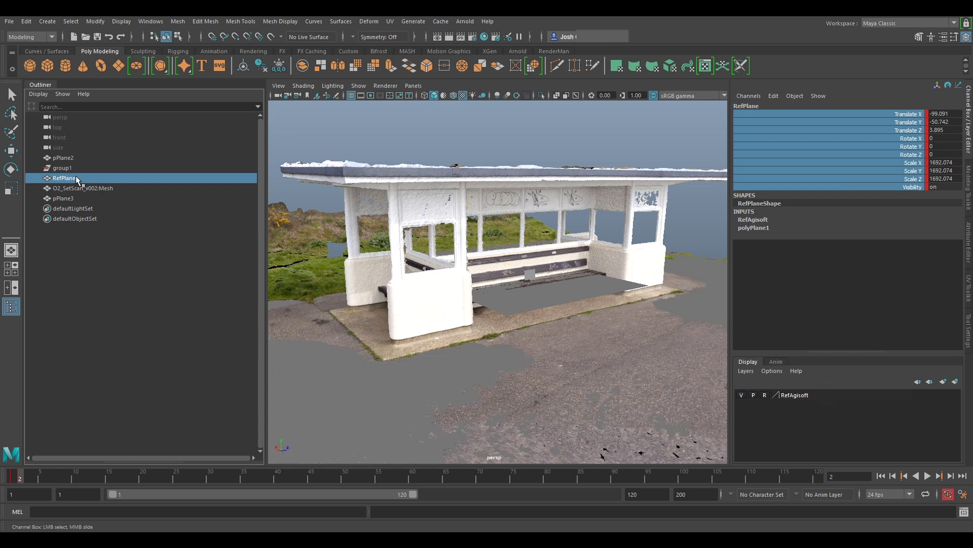
left_click(74, 199)
key("ctrl+h")
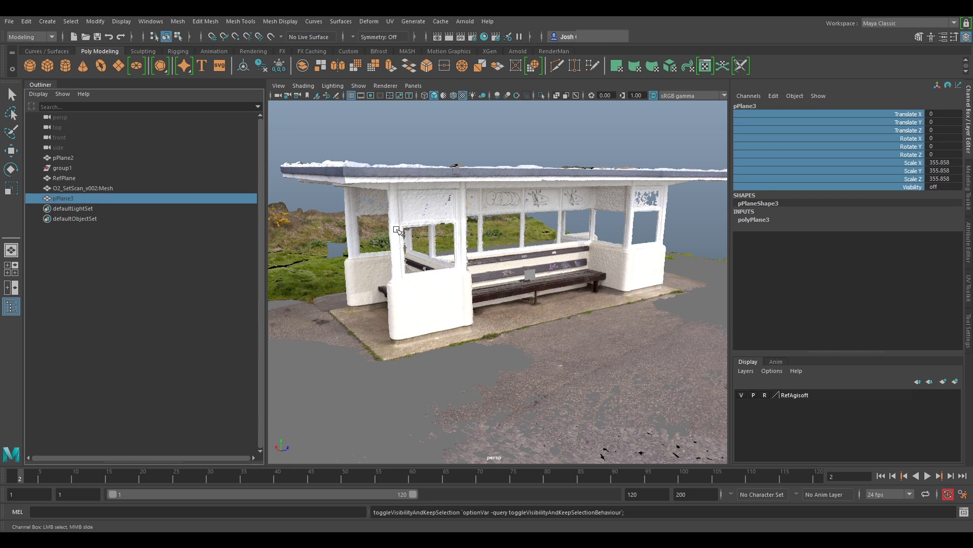
- Parent the O2_SetScan_v002:Mesh scan under RefPlane
key("f")
left_click_drag(75, 191, 66, 181)
left_click(66, 181)
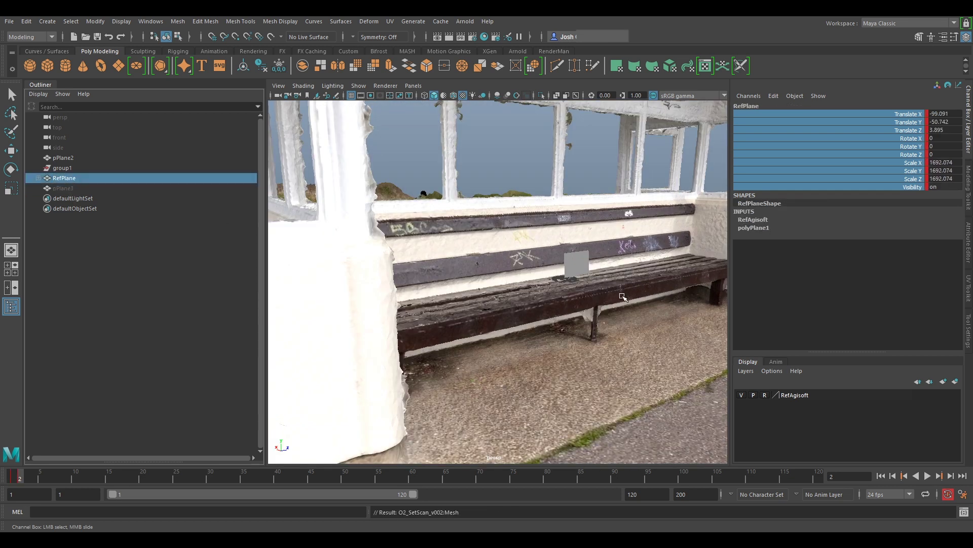
- Compare the parented scan's placement at frame 1 with its placement at frame 2
key("f")
key("comma")
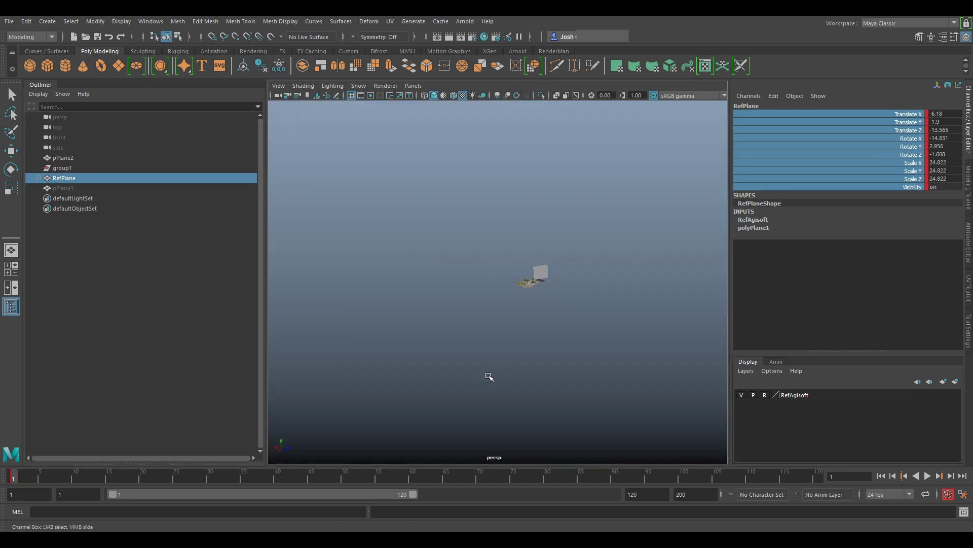
left_click(19, 476)
left_click(15, 477)
scroll(556, 299, "up", 5)
scroll(640, 300, "down", 2)
key("f")
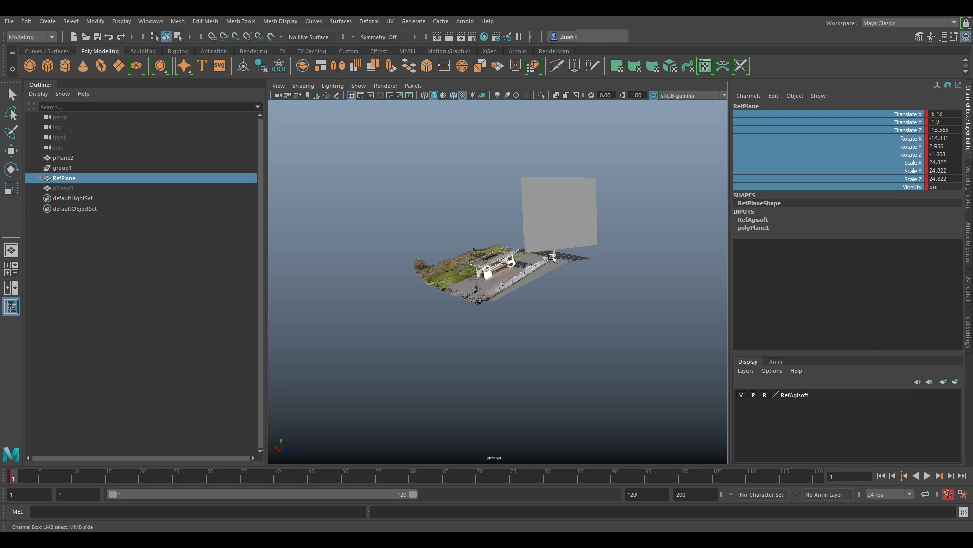
key("alt+period")
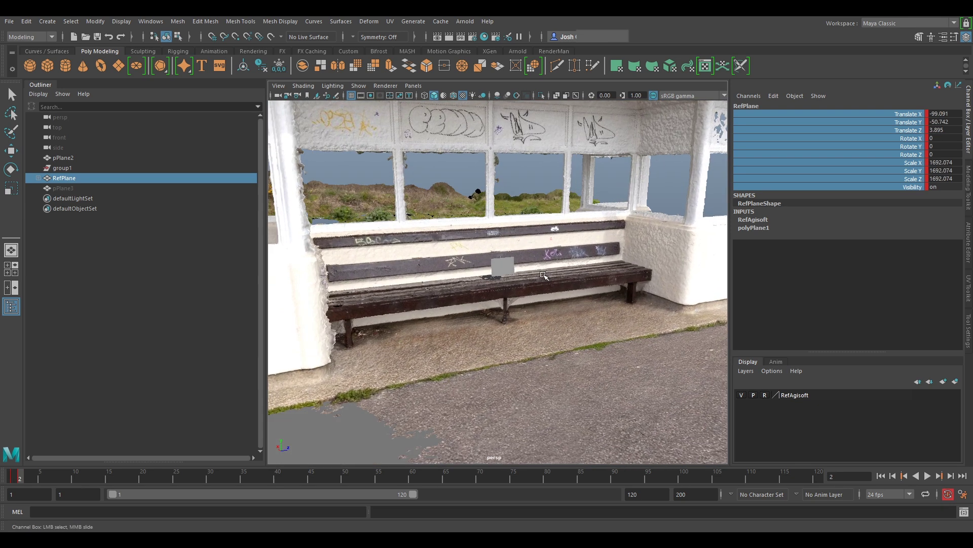
- With pPlane3 shown again, raise RefPlane and its parented scan to Translate Y -2.878 and key it at frame 2
left_click(68, 188)
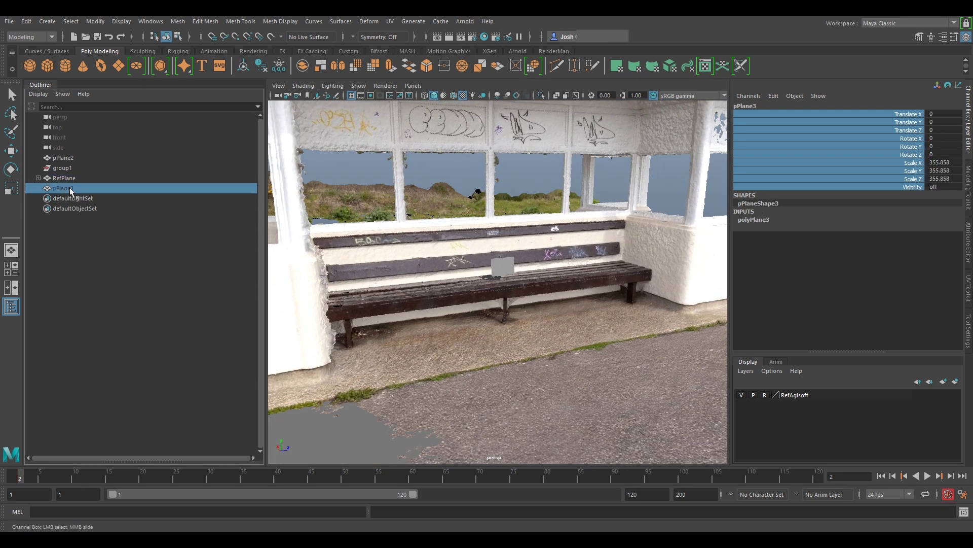
key("h")
left_click(80, 177)
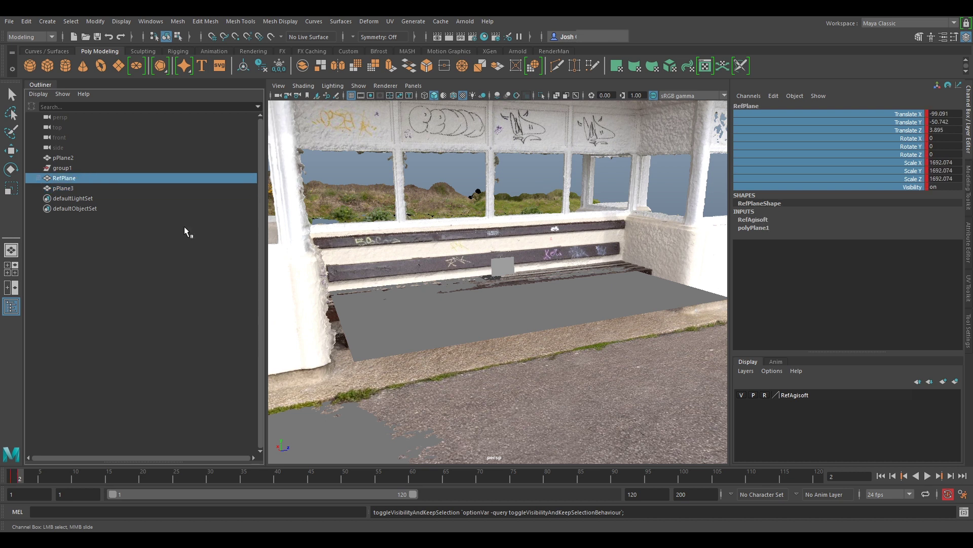
key("w")
left_click_drag(539, 313, 592, 183)
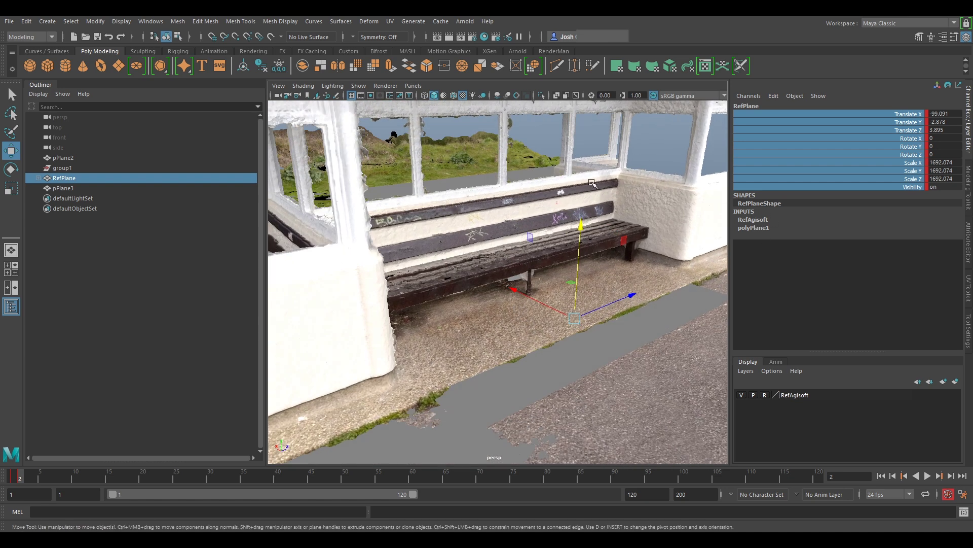
key("s")
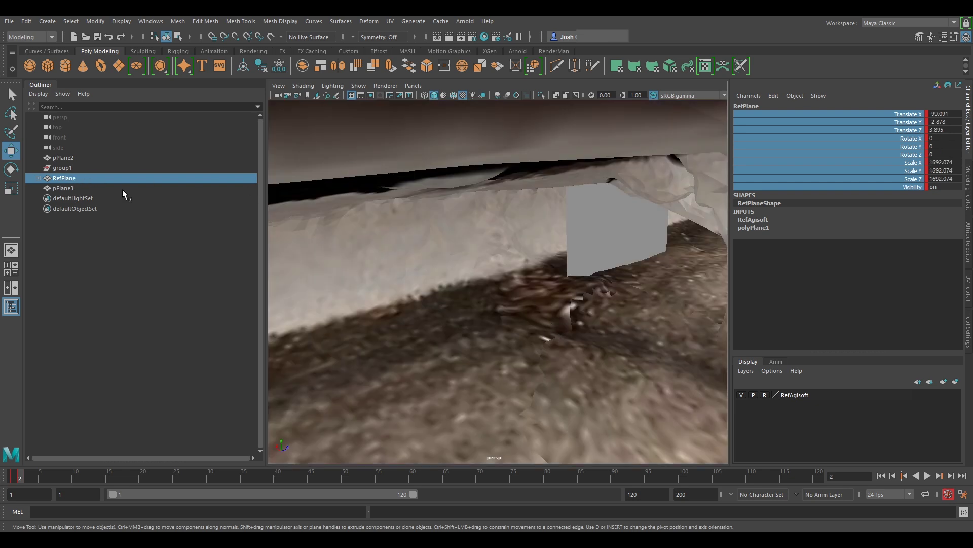
- Unparent the scan mesh from RefPlane, returning it to the top level of the scene hierarchy
left_click(38, 178)
left_click(94, 188)
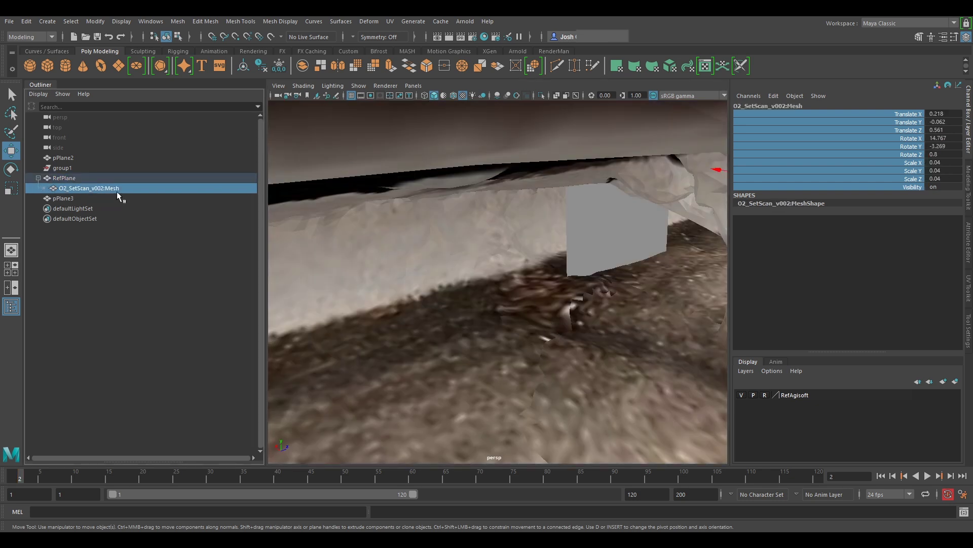
left_click_drag(117, 190, 117, 193)
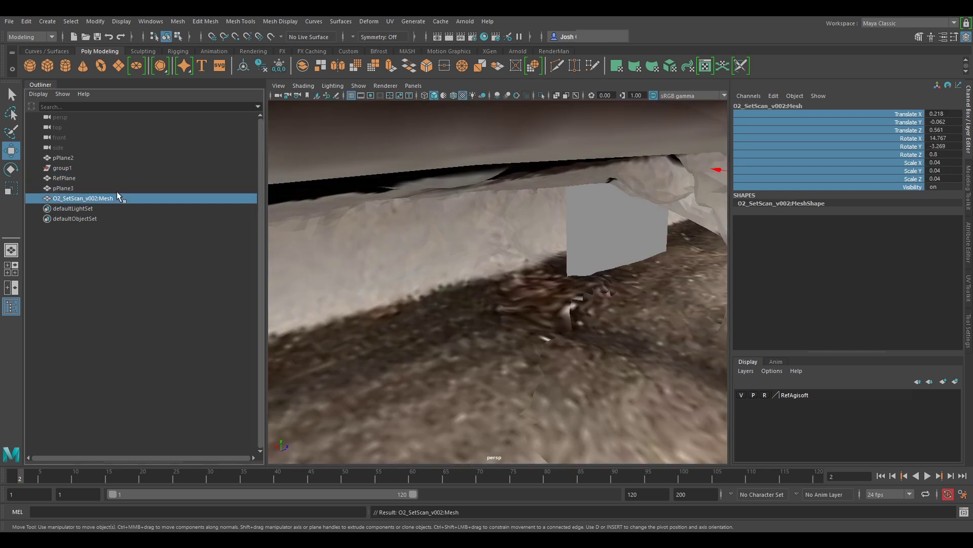
- Save the scene as O2_Layout_v002.ma in the Layout folder, replacing the existing file
left_click(73, 187)
left_click(10, 22)
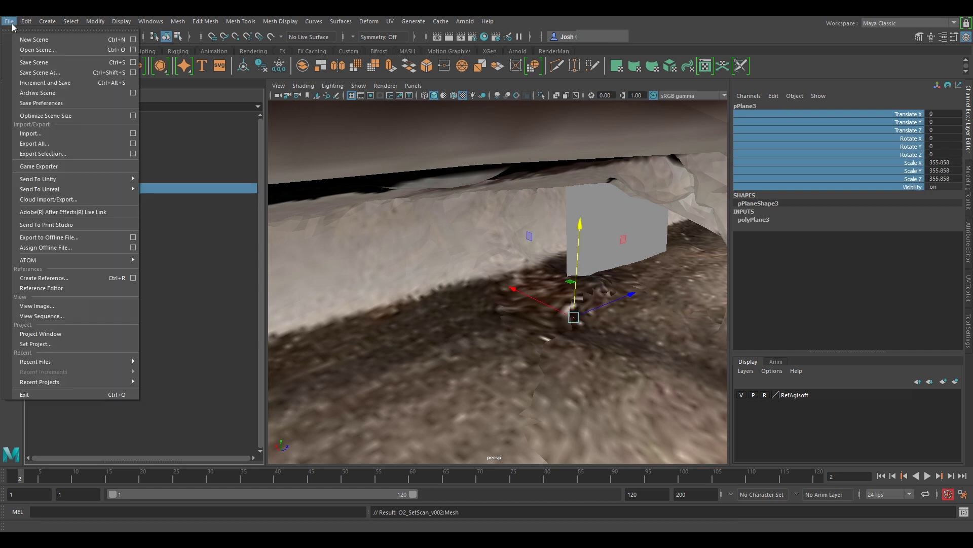
left_click(55, 71)
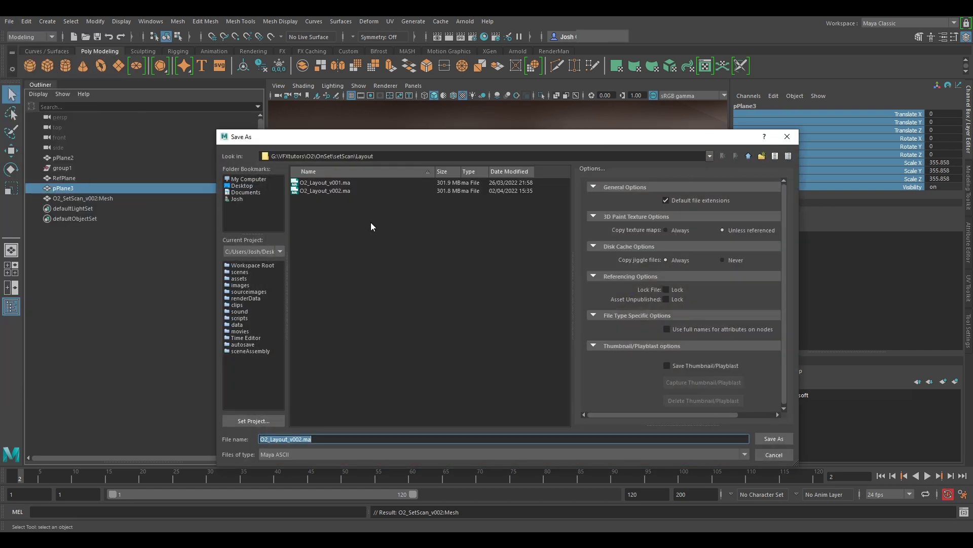
left_click(783, 439)
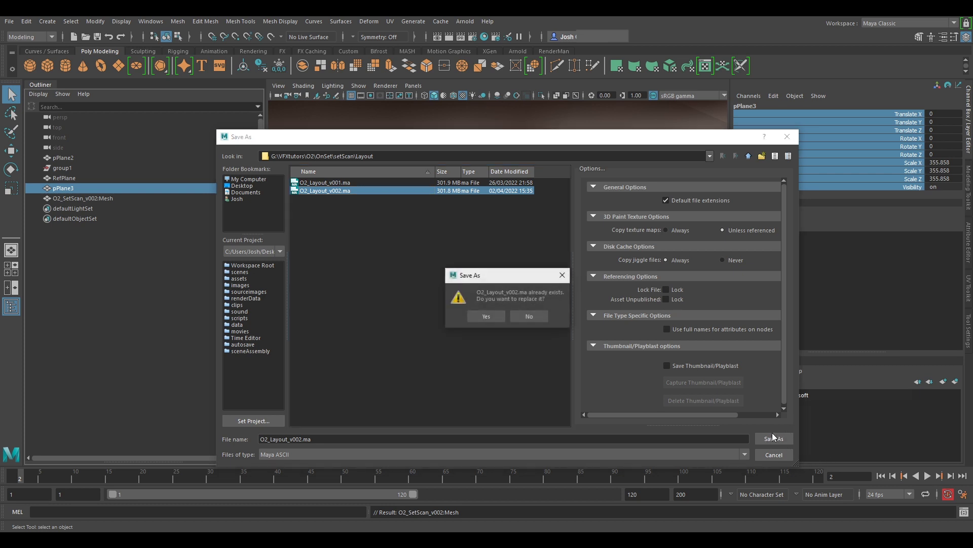
left_click(485, 312)
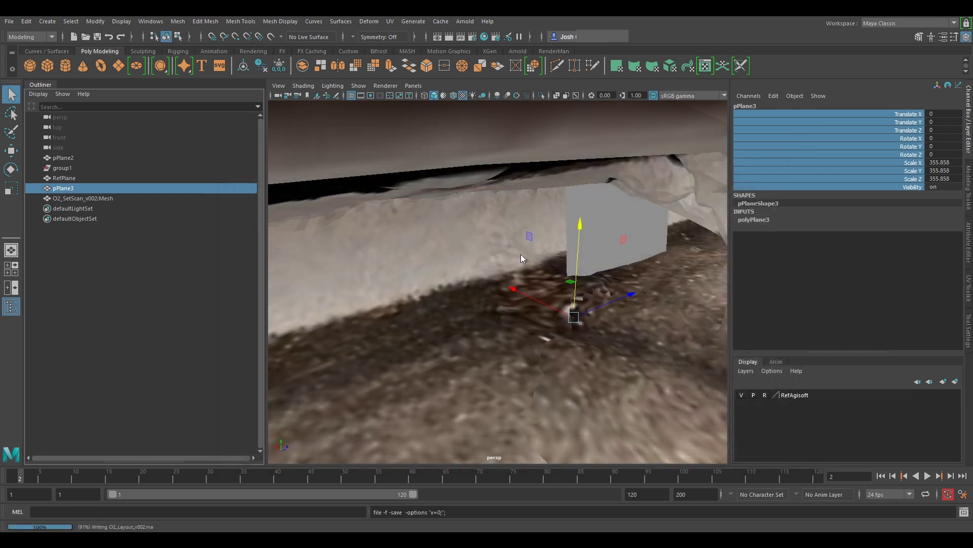
- Hide pPlane3, RefPlane, pPlane2 and group1, leaving only the scan mesh shown
left_click(81, 198)
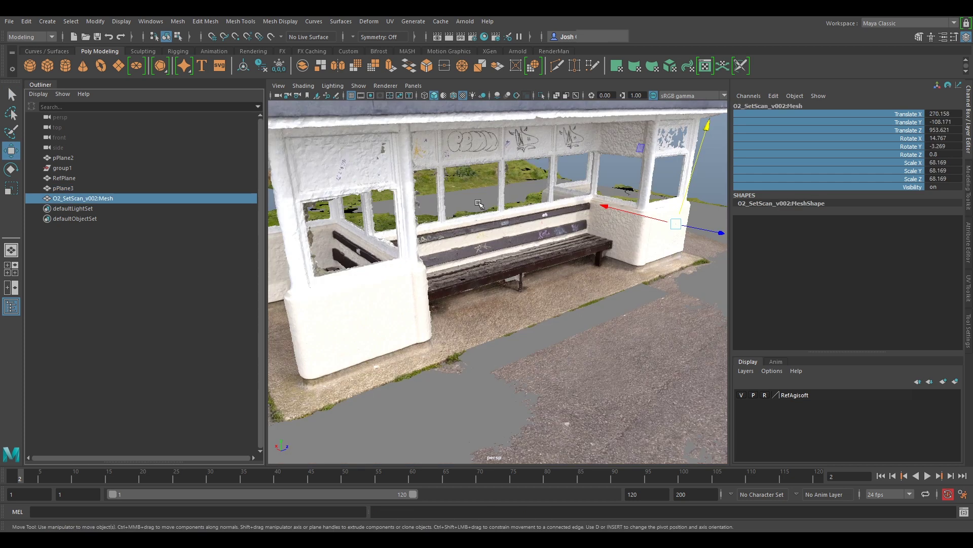
key("f")
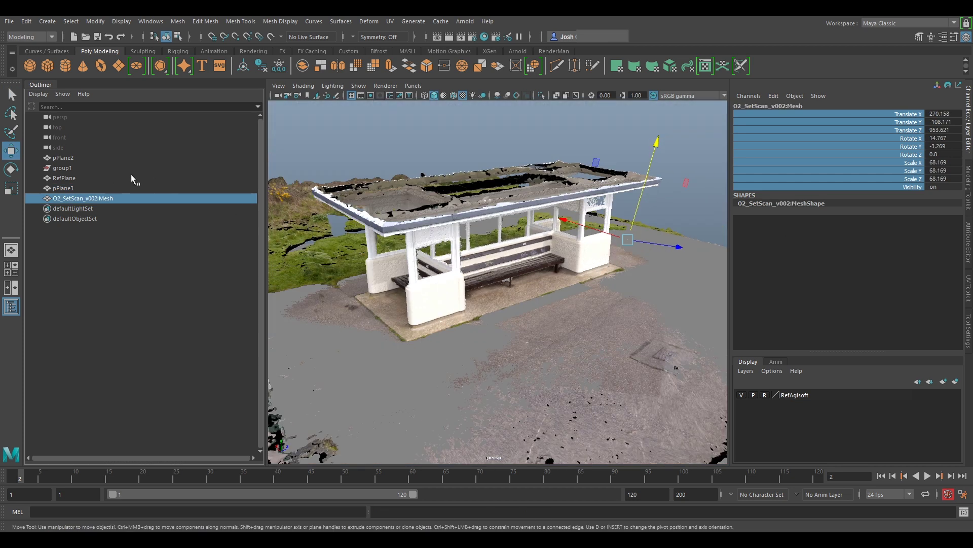
left_click(65, 189)
key("ctrl+h")
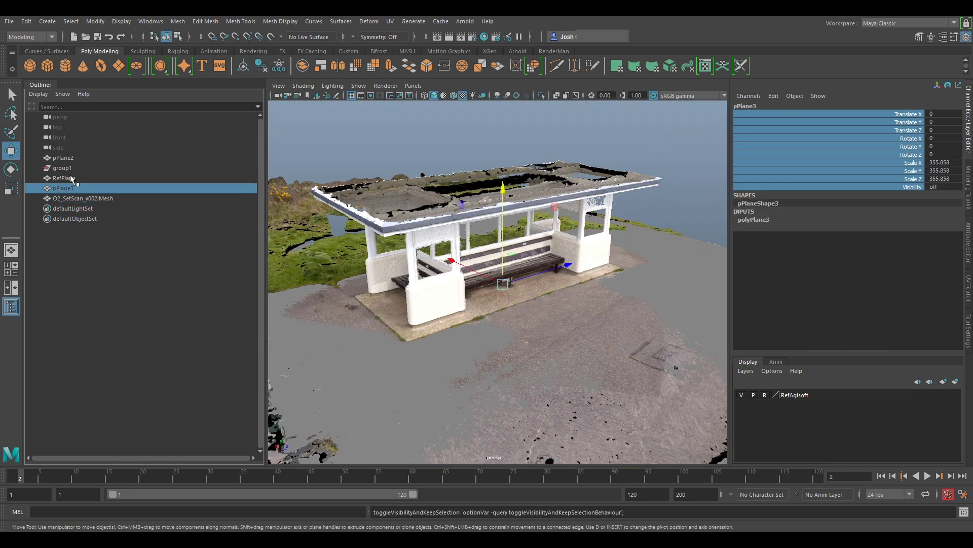
left_click(70, 177)
key("ctrl+h")
left_click(72, 166)
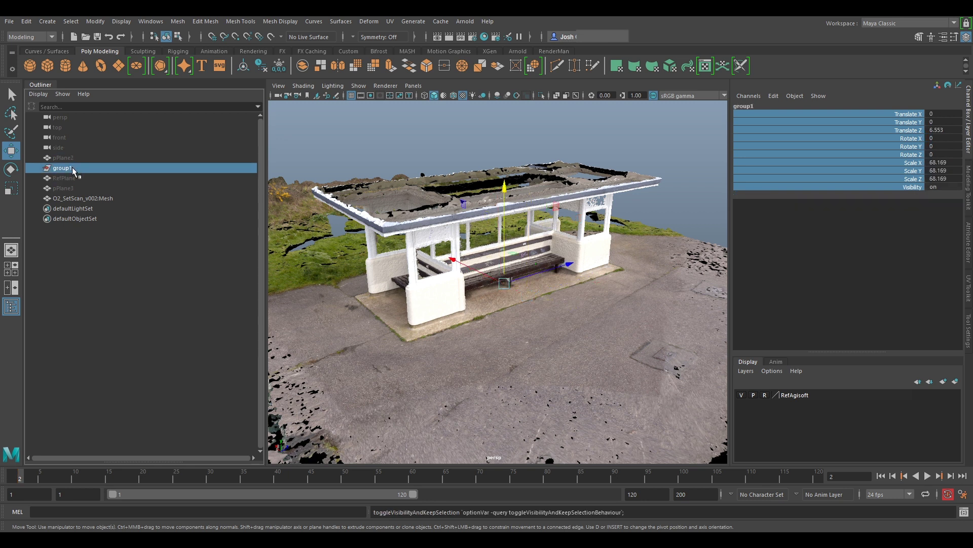
left_click(603, 296)
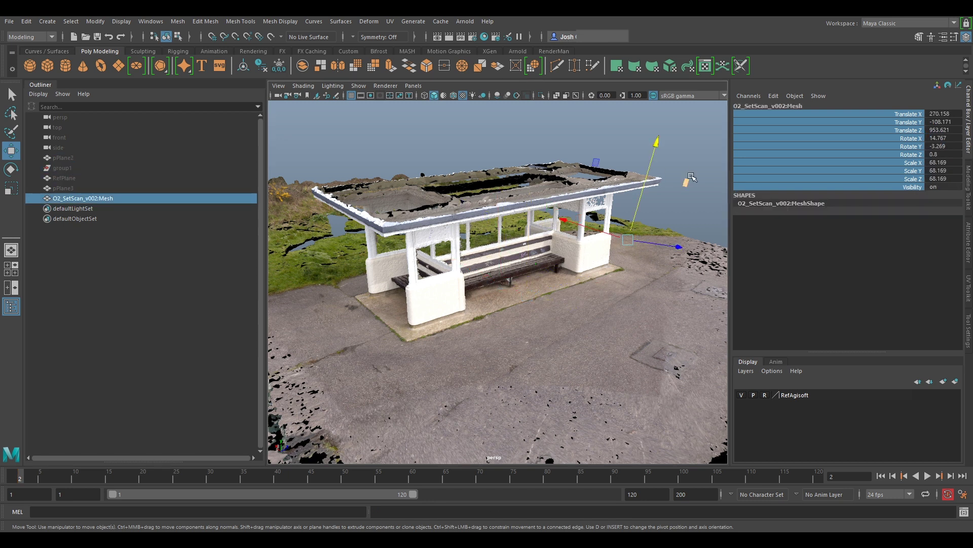
left_click(466, 133)
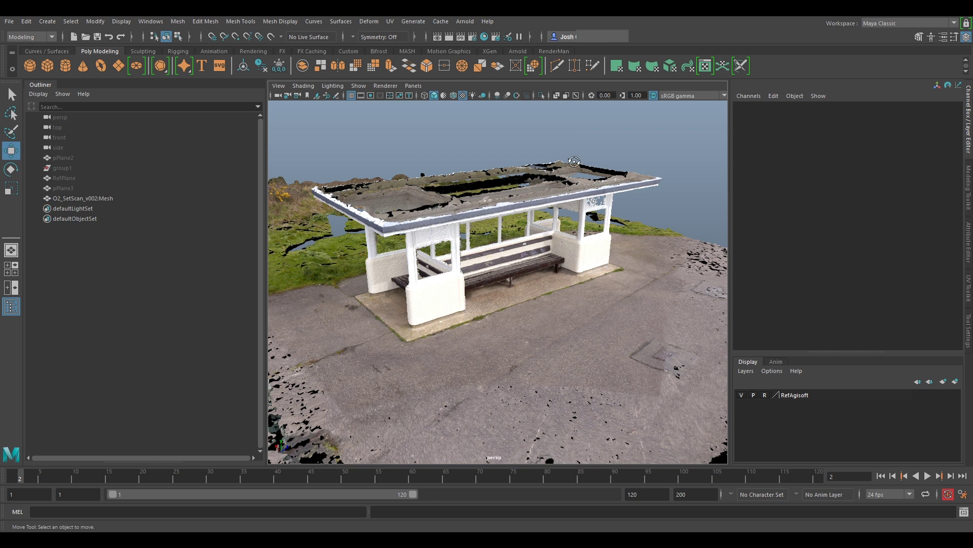
- Freeze the scan mesh's translate, rotate and scale transformations and delete its construction history
left_click_drag(574, 161, 572, 181, "alt")
left_click(570, 181)
left_click(279, 66)
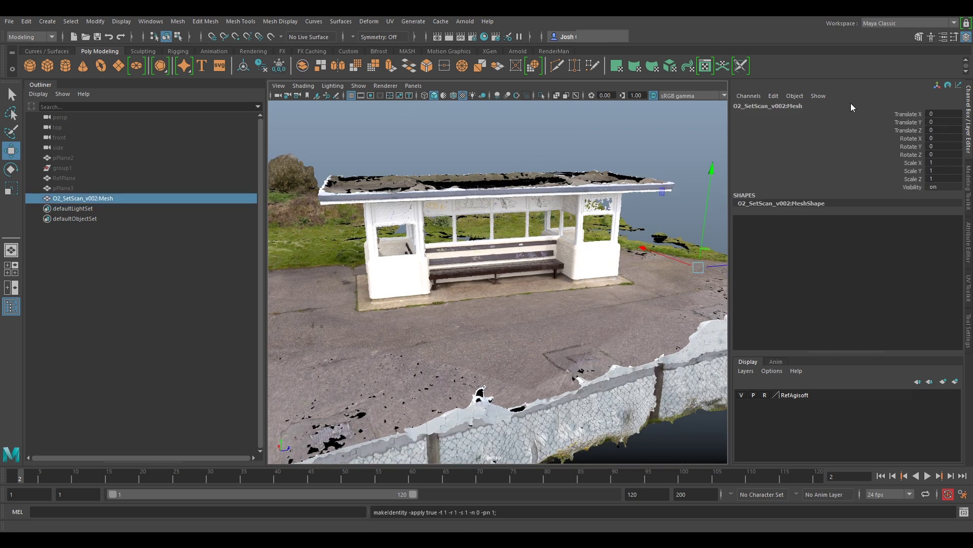
left_click(260, 66)
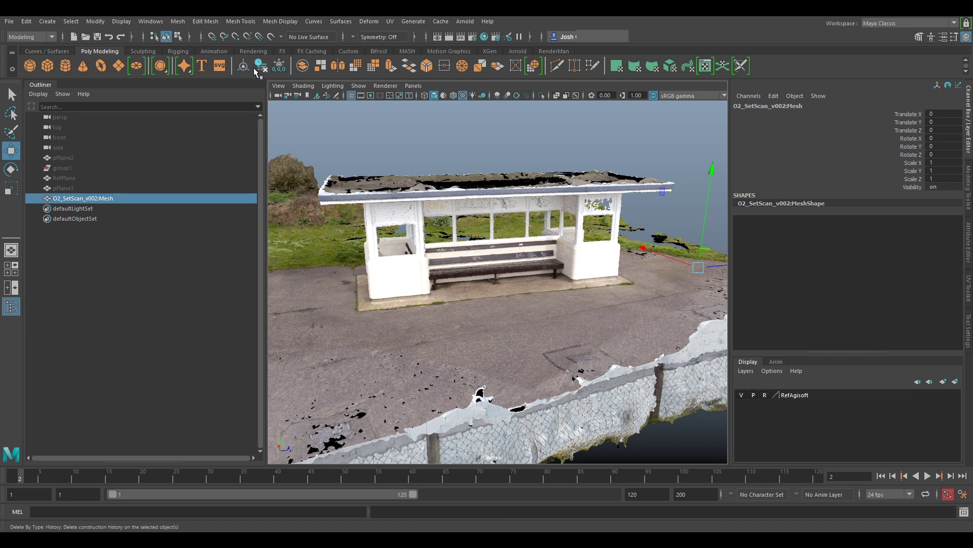
- Reset the scan mesh's transformations so that its pivot sits at the world origin
left_click(95, 22)
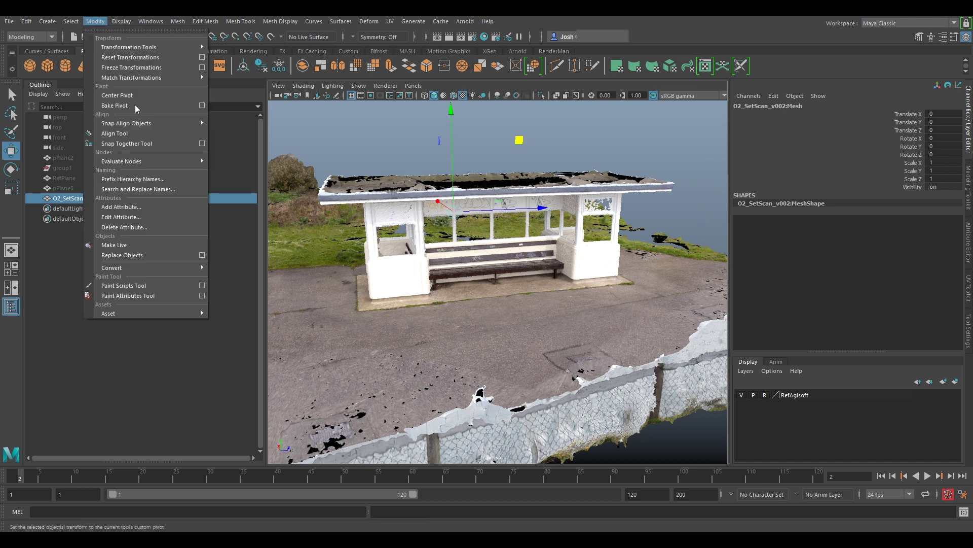
left_click(151, 58)
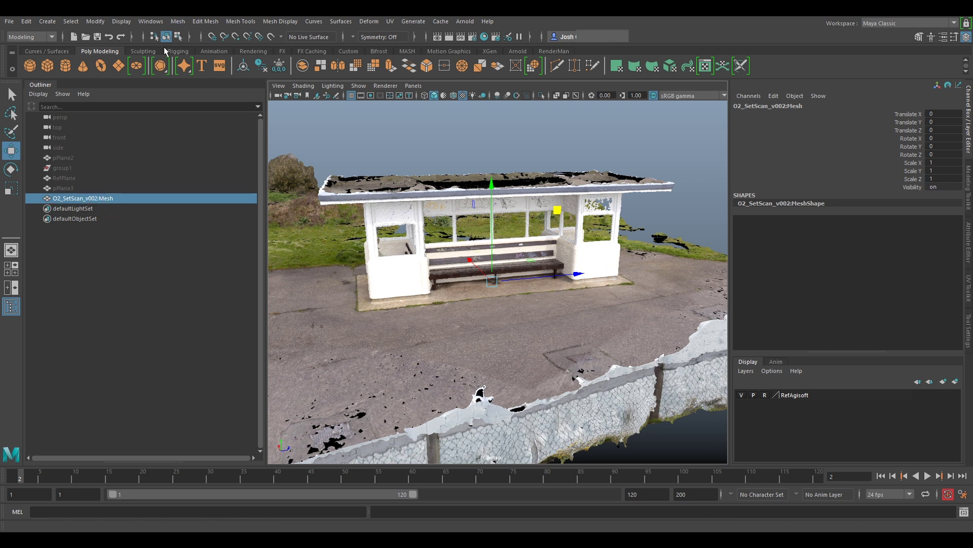
- Delete the namespaces O2_SetScan_v001 and O2_SetScan_v002, merging their contents with root, and close the Namespace Editor
left_click(153, 21)
mouse_move(203, 57)
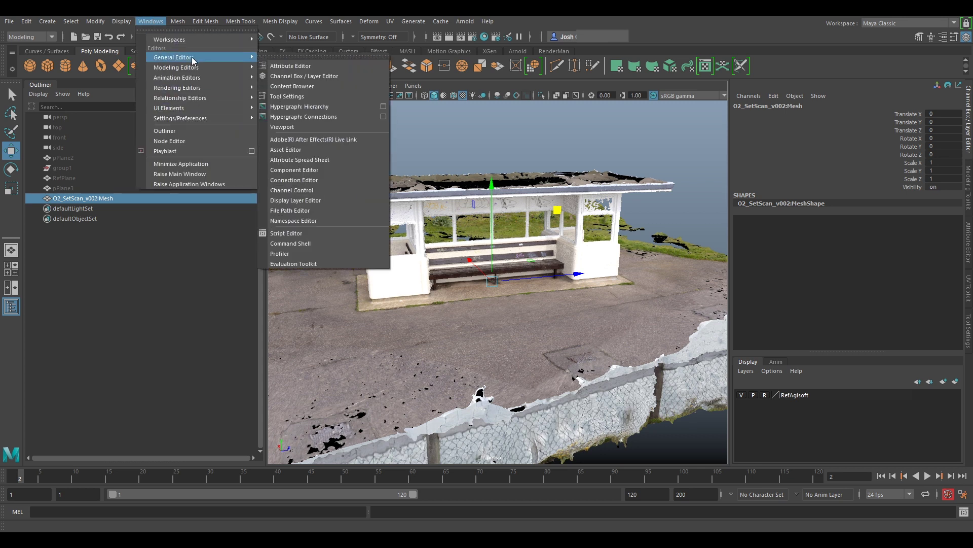
left_click(315, 219)
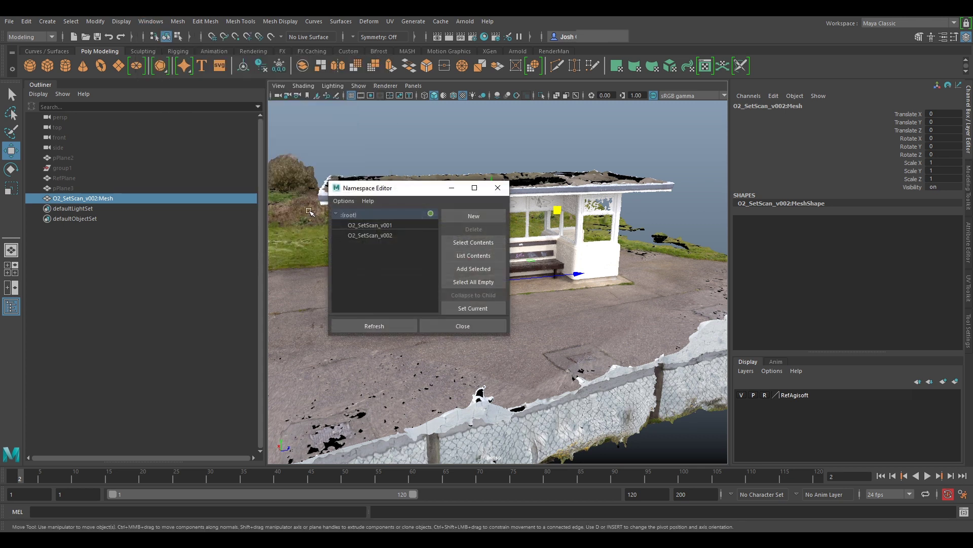
left_click(377, 234)
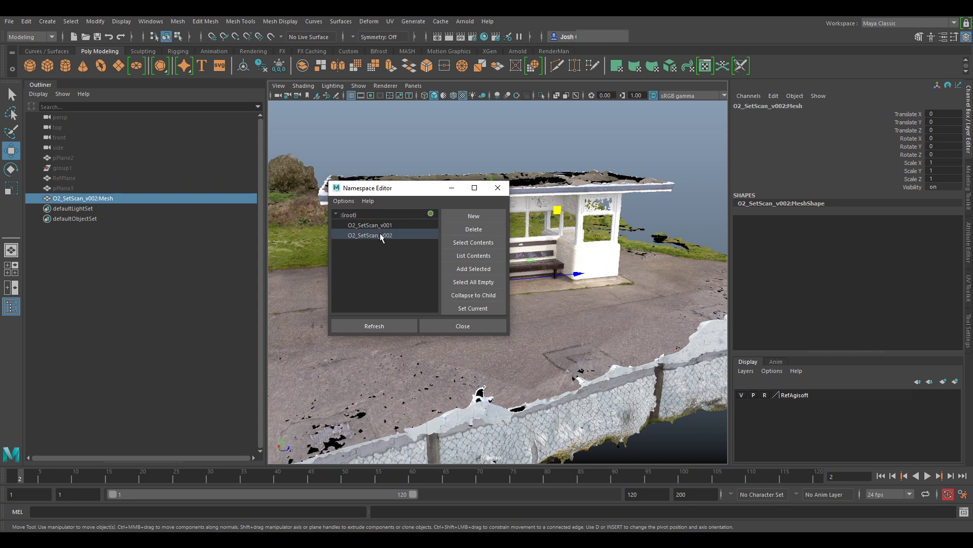
left_click(384, 226, "ctrl")
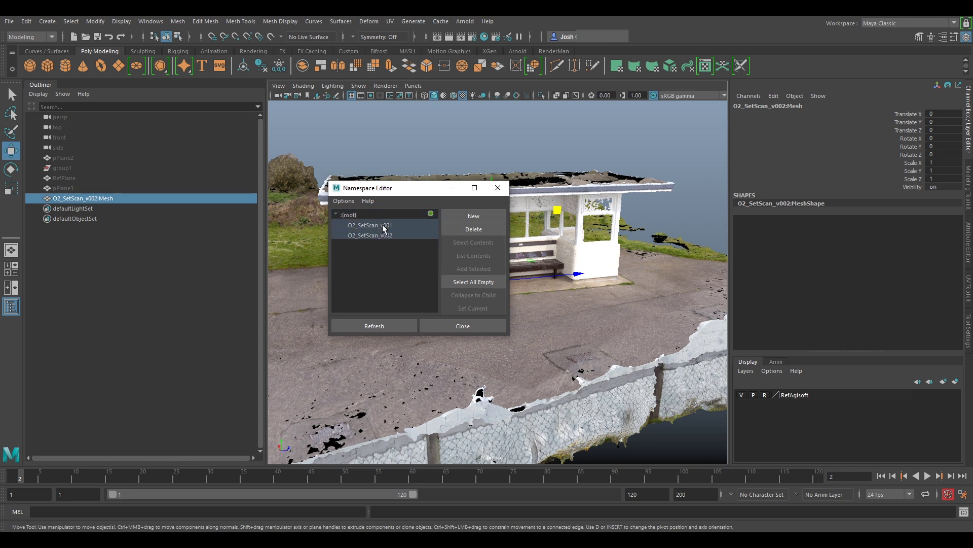
left_click(467, 230)
left_click(411, 278)
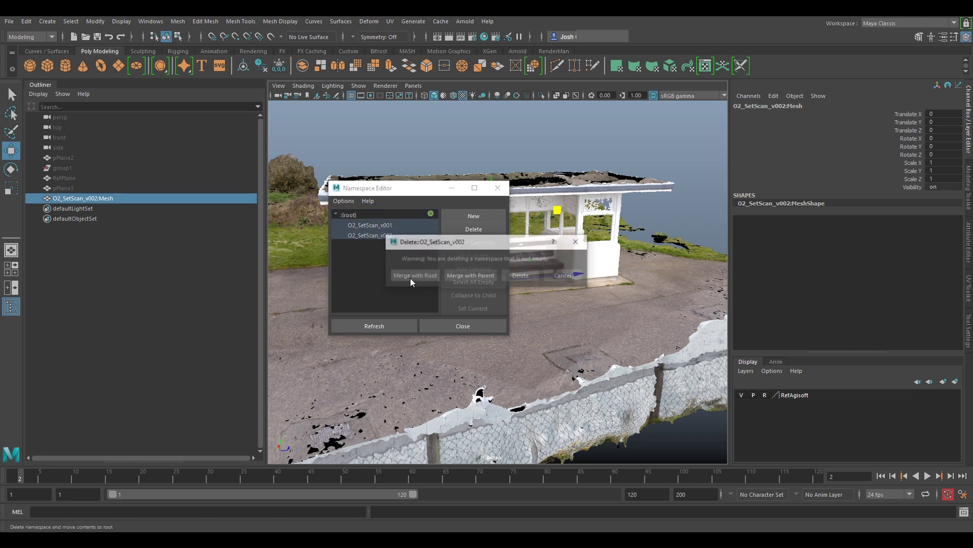
left_click(419, 276)
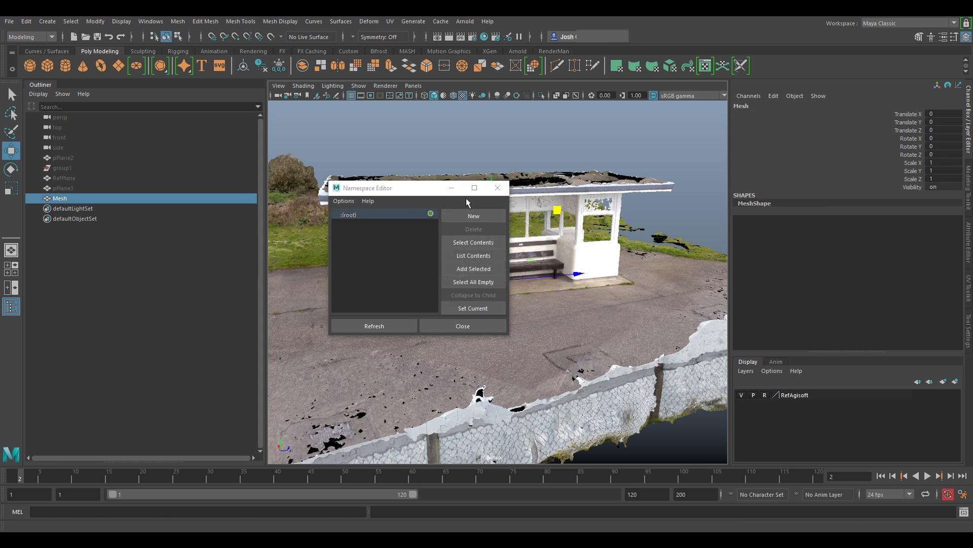
left_click(498, 188)
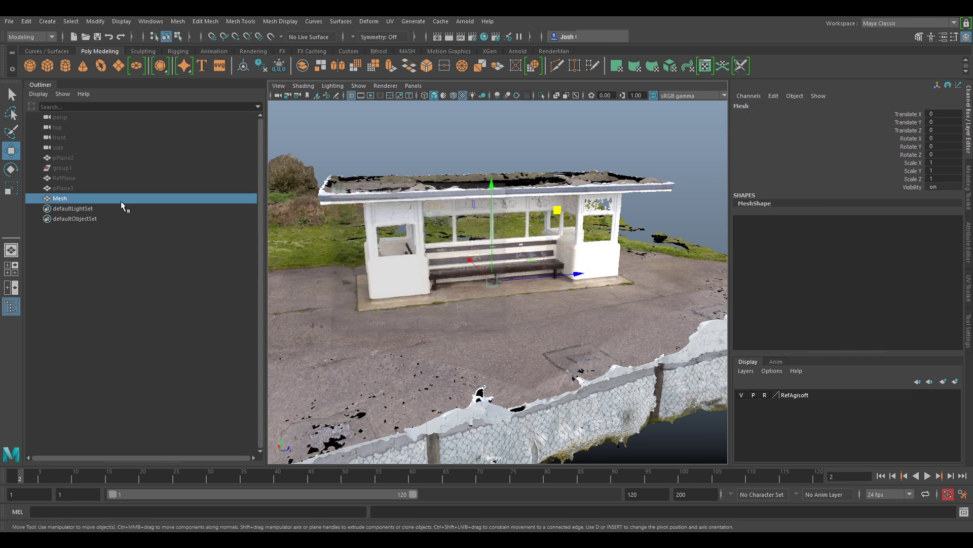
- Rename the scan mesh as O2_SetScan_mesh
double_click(74, 198)
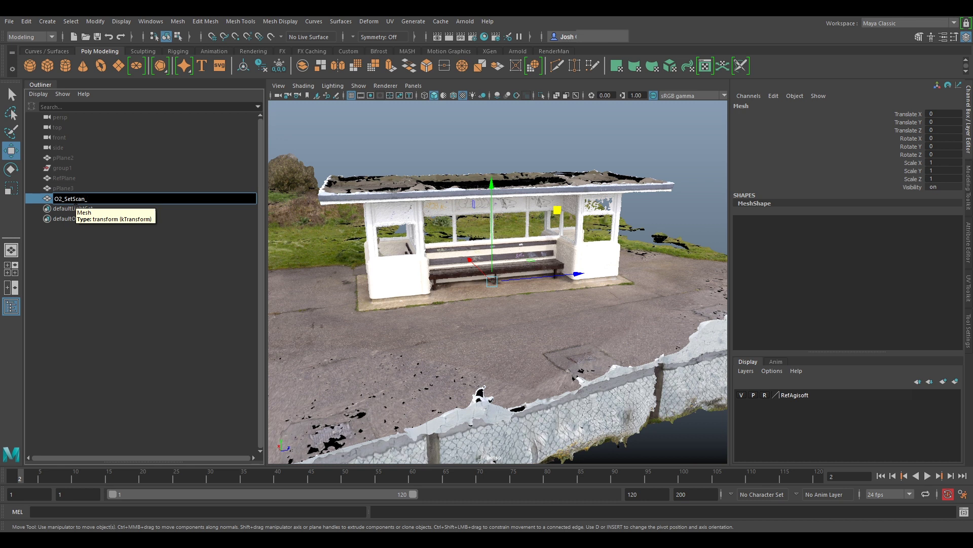
type("M")
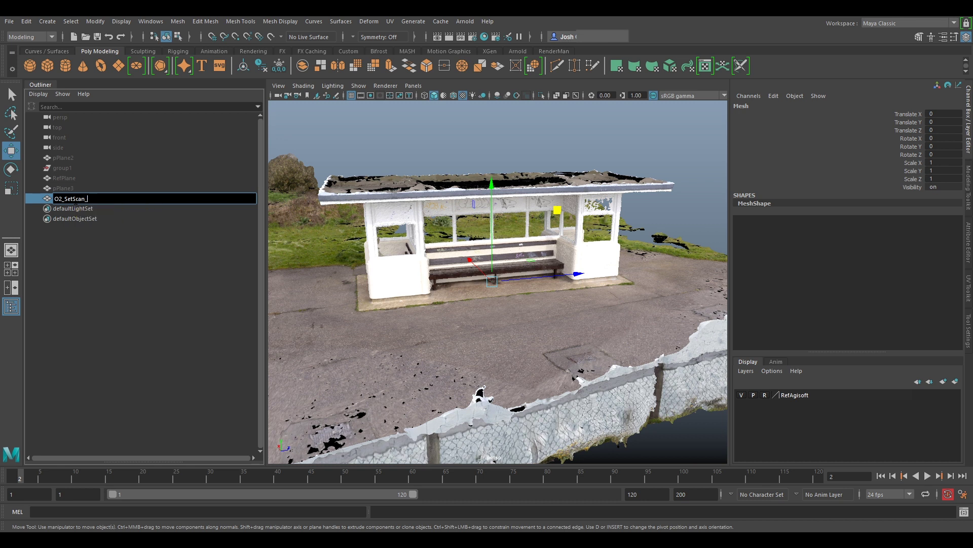
type("esh")
key("Return")
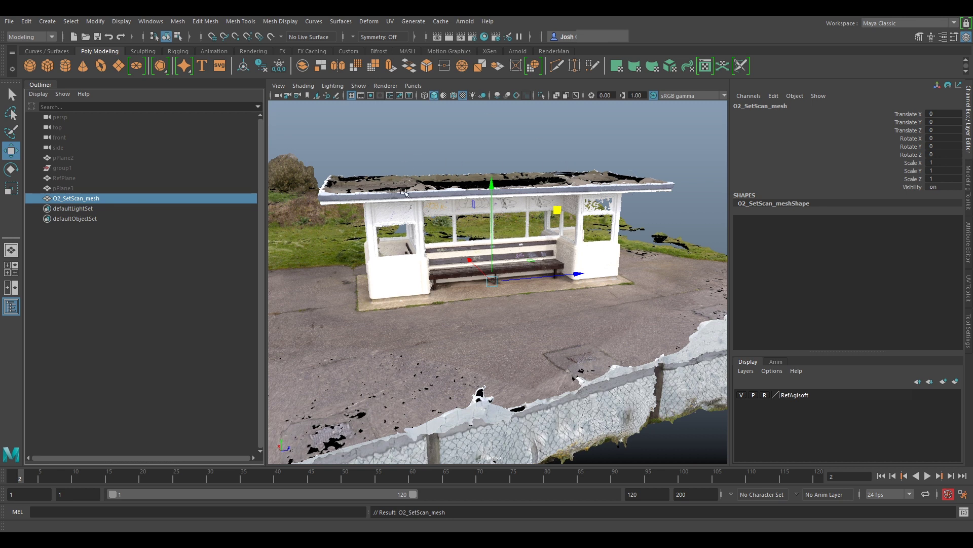
left_click_drag(587, 350, 615, 285, "alt")
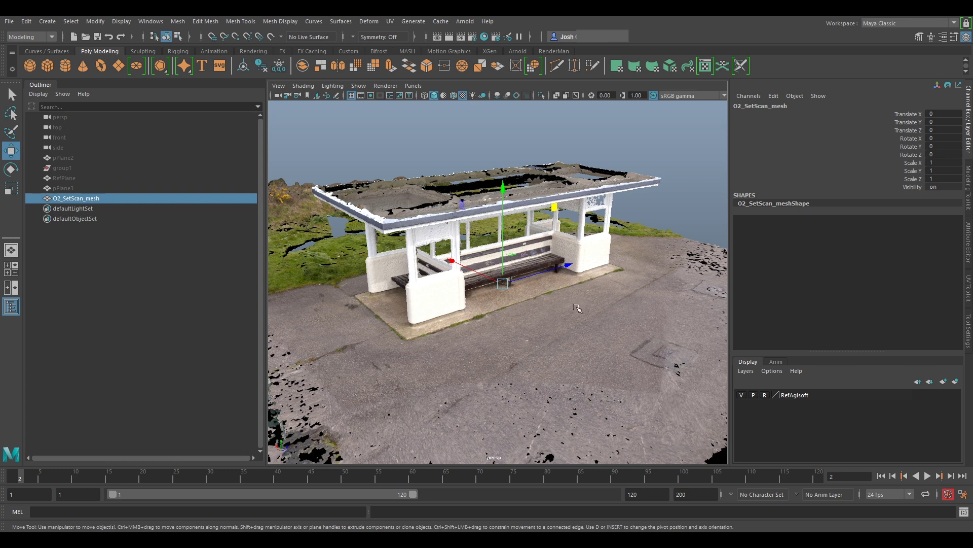
scroll(506, 292, "up", 5)
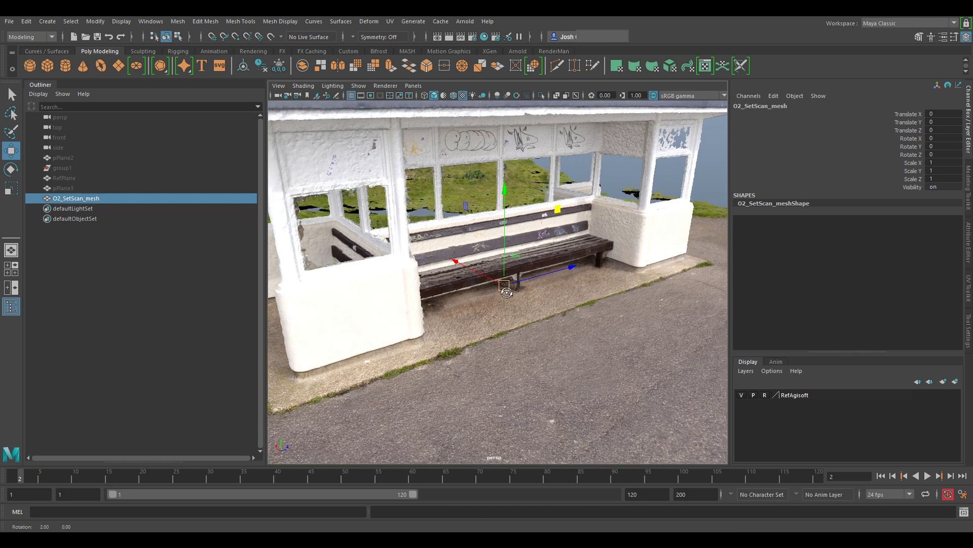
scroll(507, 293, "up", 2)
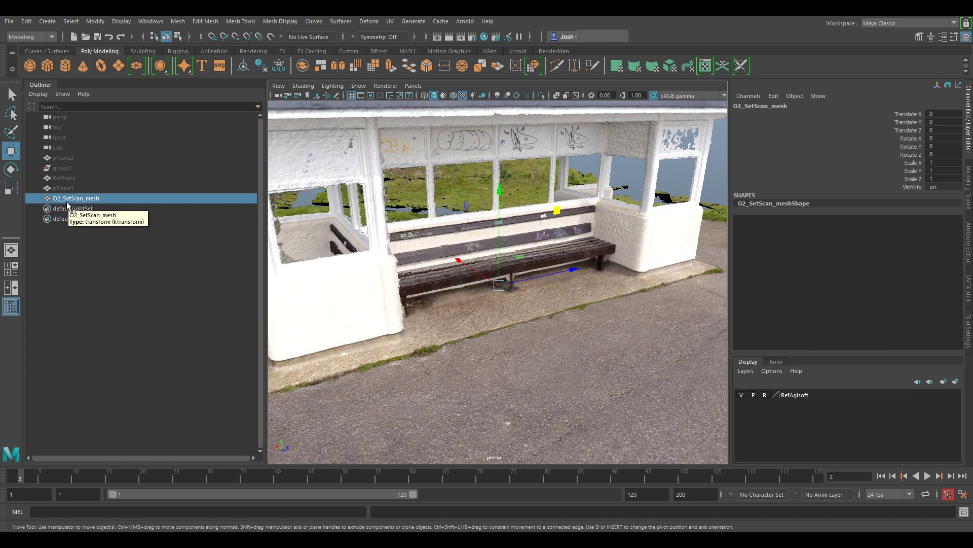
- Begin exporting the selected scan mesh and create a new folder named Layout inside O2\OnSet
left_click(9, 22)
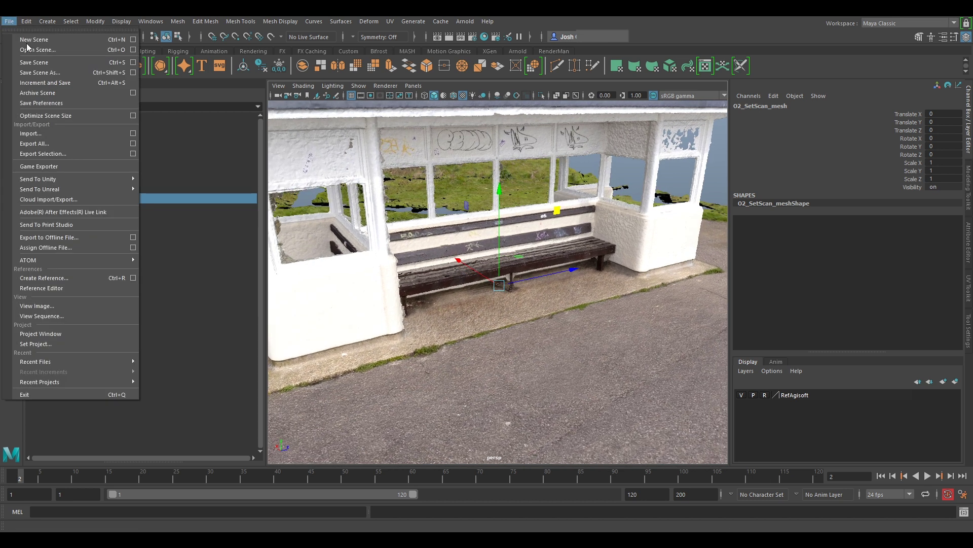
left_click(65, 154)
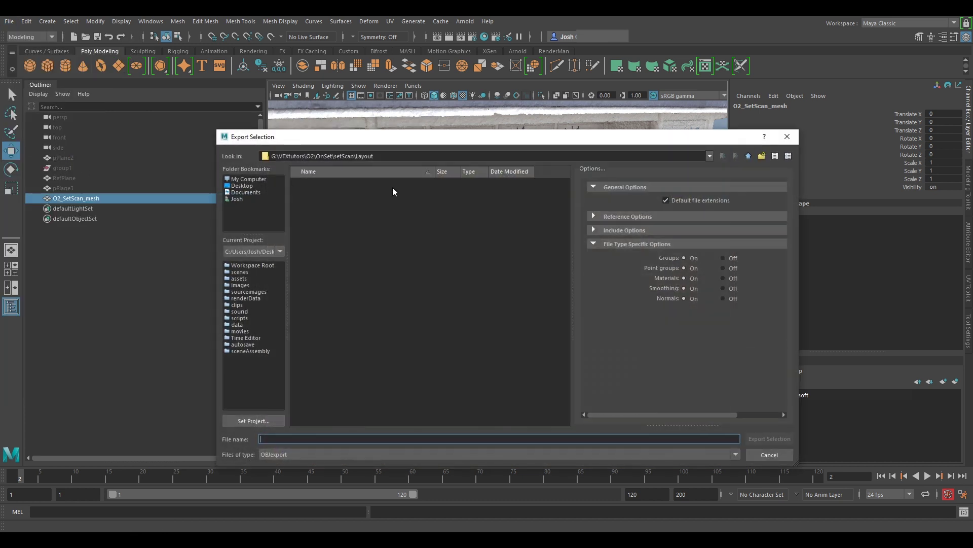
left_click(749, 156)
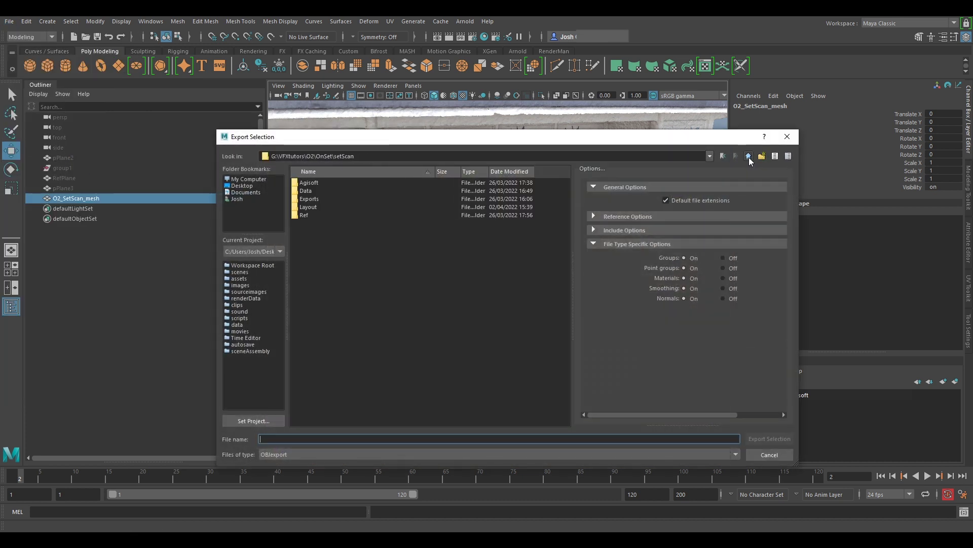
left_click(749, 156)
left_click(749, 156)
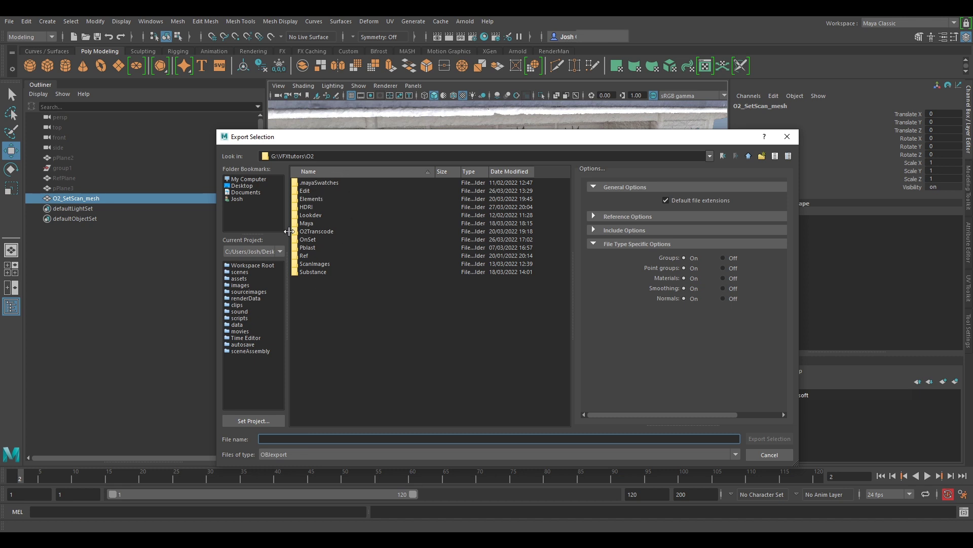
double_click(309, 240)
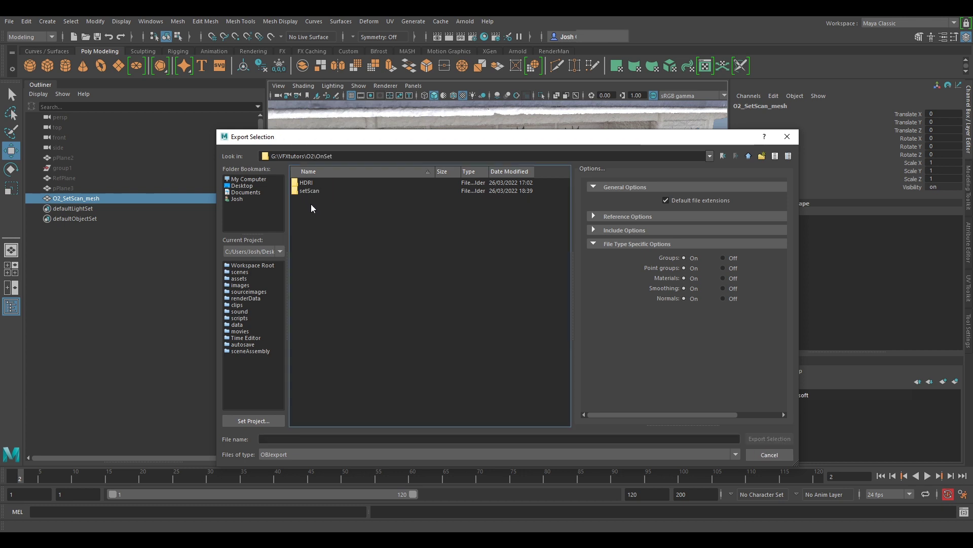
right_click(311, 208)
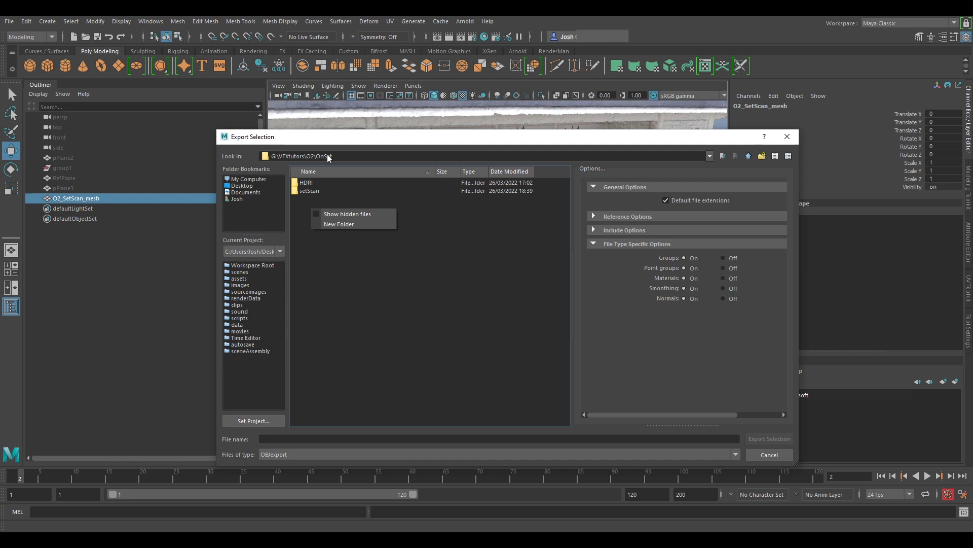
left_click(338, 223)
type("Layout")
key("Return")
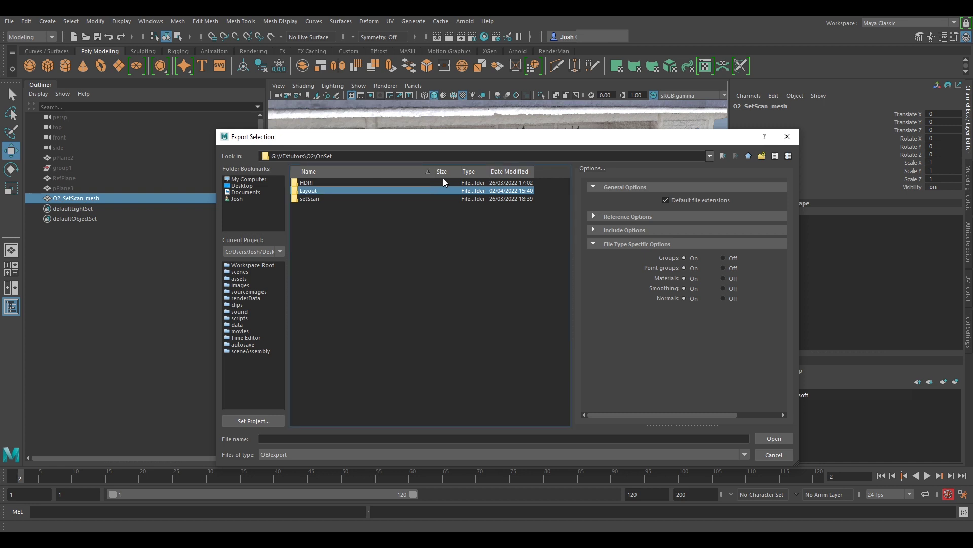
- Export the selected scan mesh as an OBJ named O2_SetScan_Layout_v001 into the new OnSet\Layout folder
double_click(318, 190)
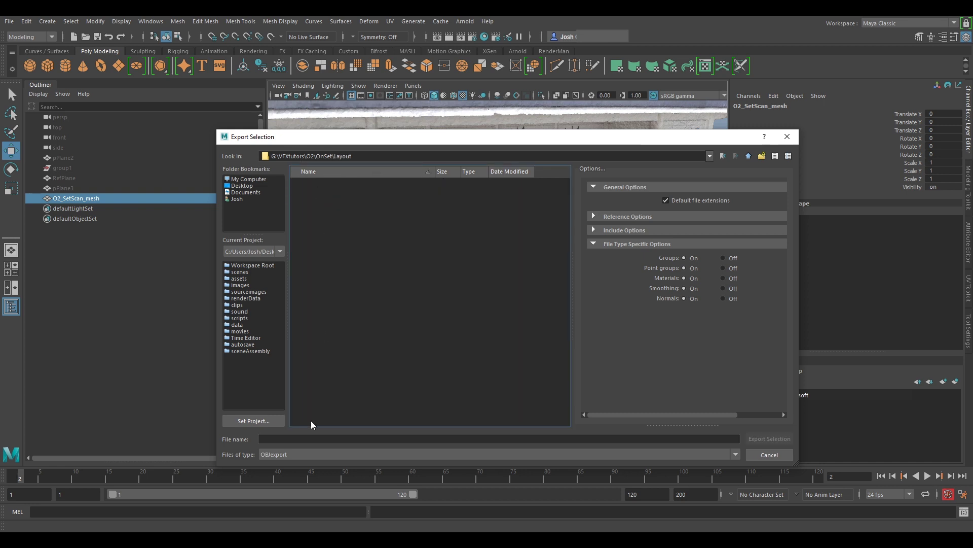
left_click(294, 439)
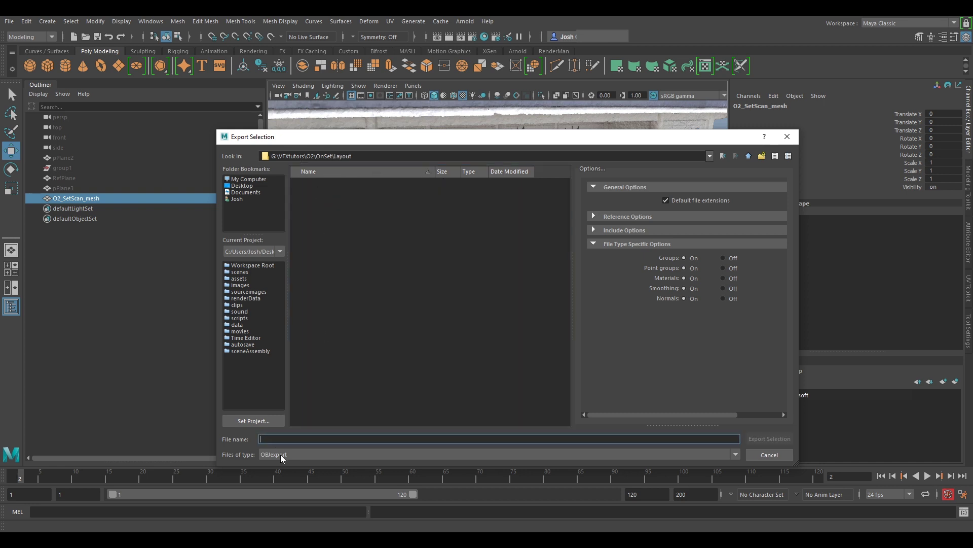
type("O2_SetScan")
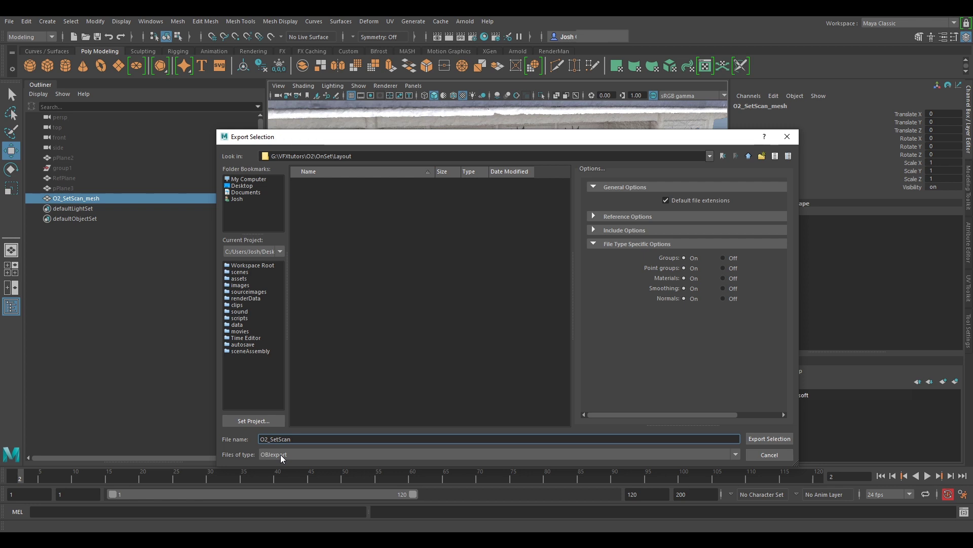
type("_Layout_v001")
left_click(763, 437)
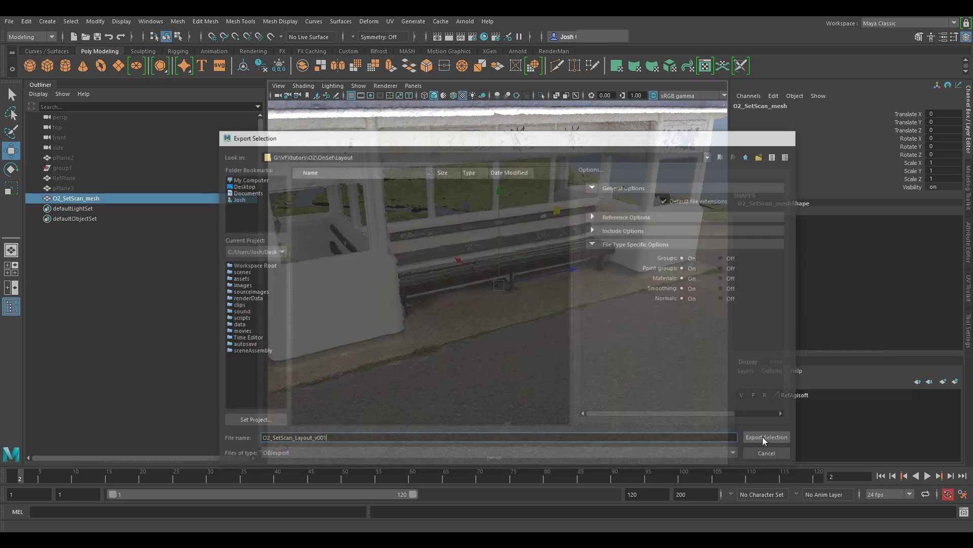